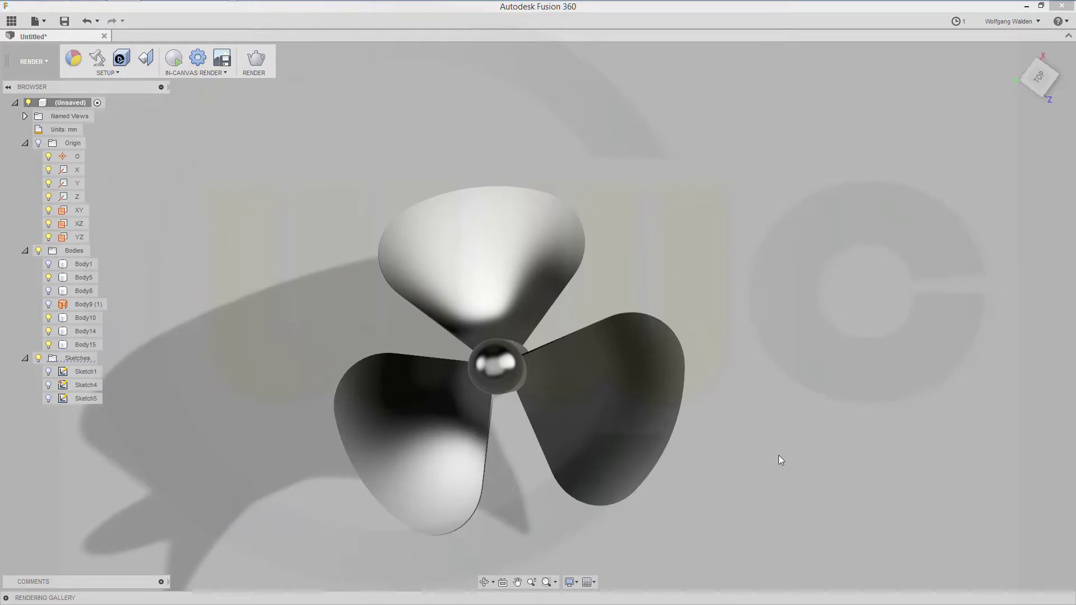
Orbit the finished three-blade propeller to view it from the side.
mouse_move(781, 460)
shift+middle_down()
mouse_move(836, 422)
mouse_move(836, 456)
mouse_move(816, 435)
mouse_move(813, 382)
mouse_move(832, 404)
mouse_move(824, 447)
mouse_move(745, 433)
mouse_move(735, 415)
mouse_move(783, 428)
mouse_move(793, 452)
mouse_move(774, 385)
mouse_move(734, 403)
mouse_move(757, 435)
mouse_move(804, 444)
mouse_move(800, 415)
mouse_move(766, 426)
mouse_move(769, 447)
mouse_move(733, 455)
mouse_move(747, 413)
mouse_move(800, 444)
mouse_move(795, 459)
mouse_move(747, 384)
mouse_move(734, 406)
mouse_move(759, 454)
mouse_move(768, 452)
shift+middle_up()
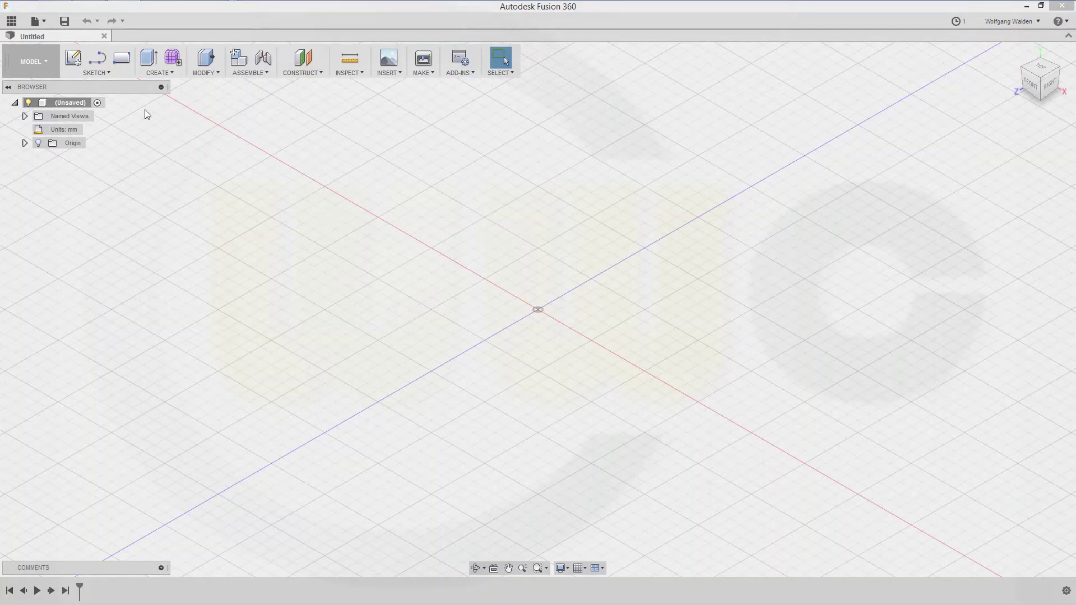
Start a coil on the ground plane with a 30 mm base circle centred at the origin.
click(109, 71)
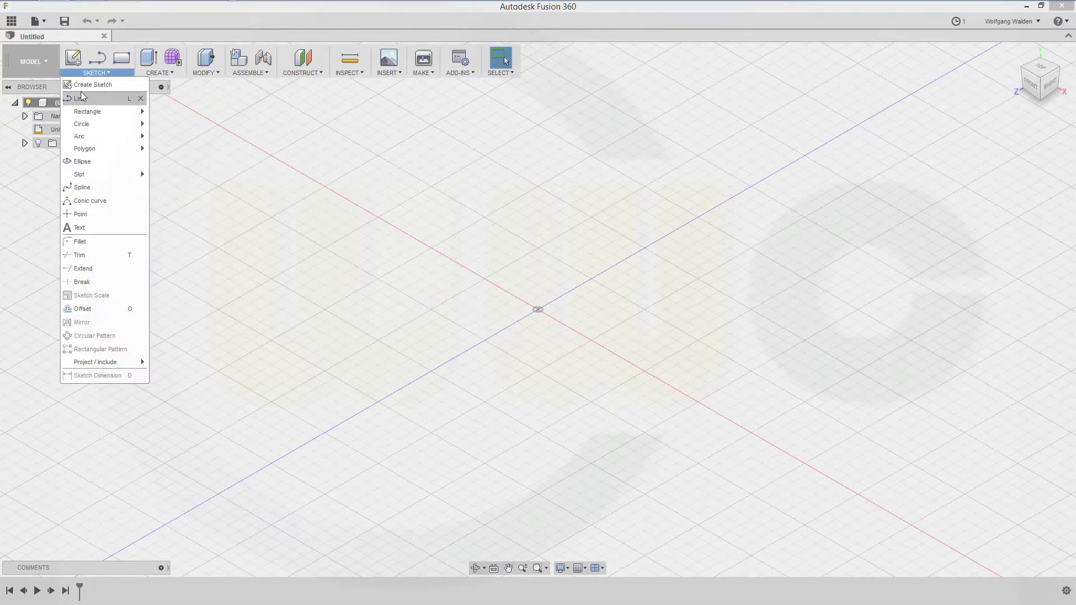
click(163, 72)
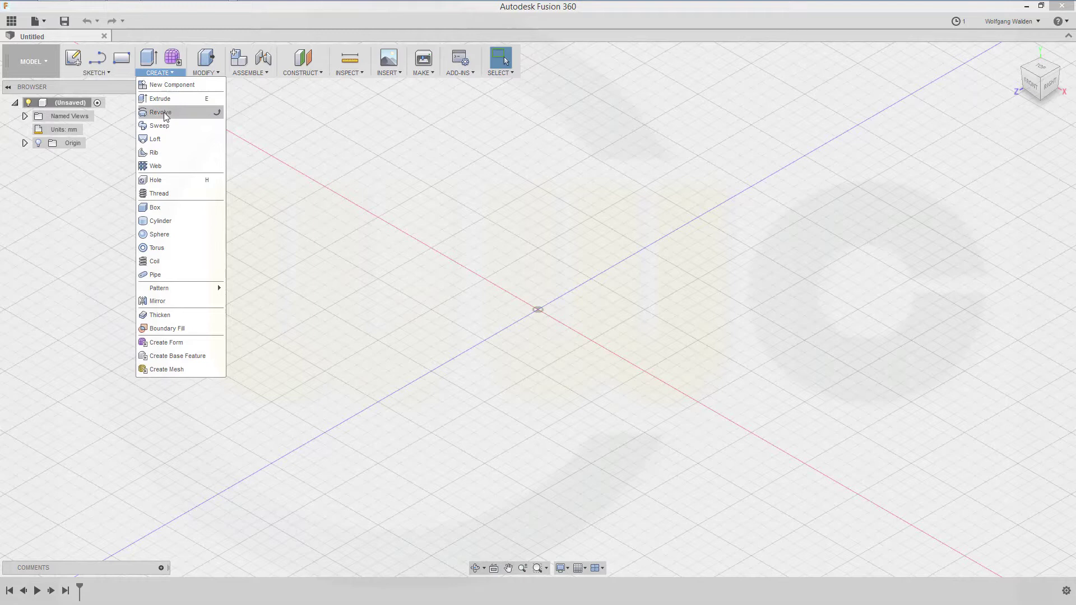
click(166, 266)
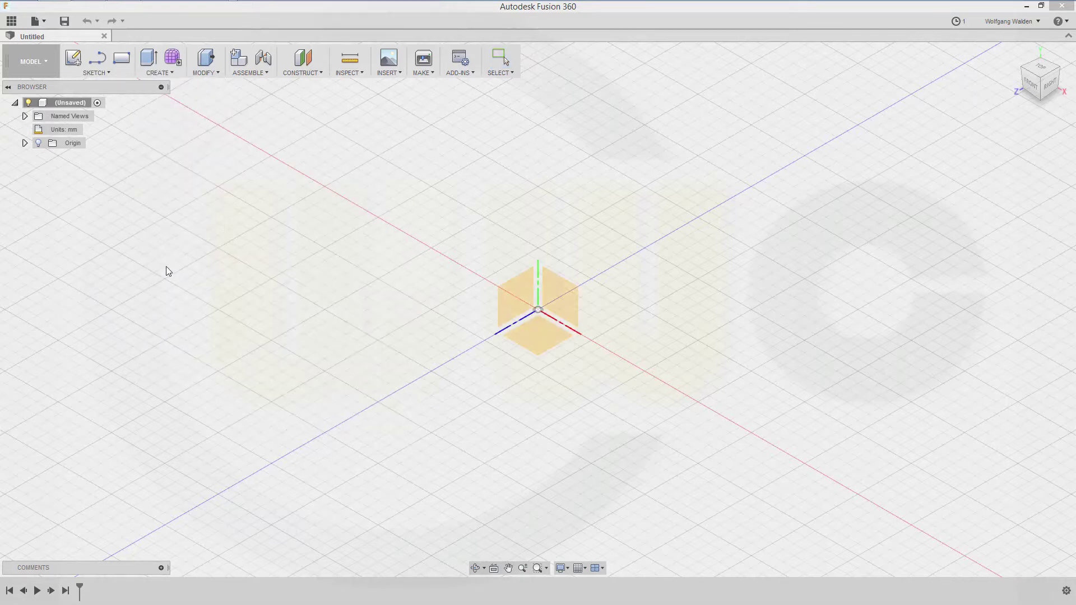
click(540, 344)
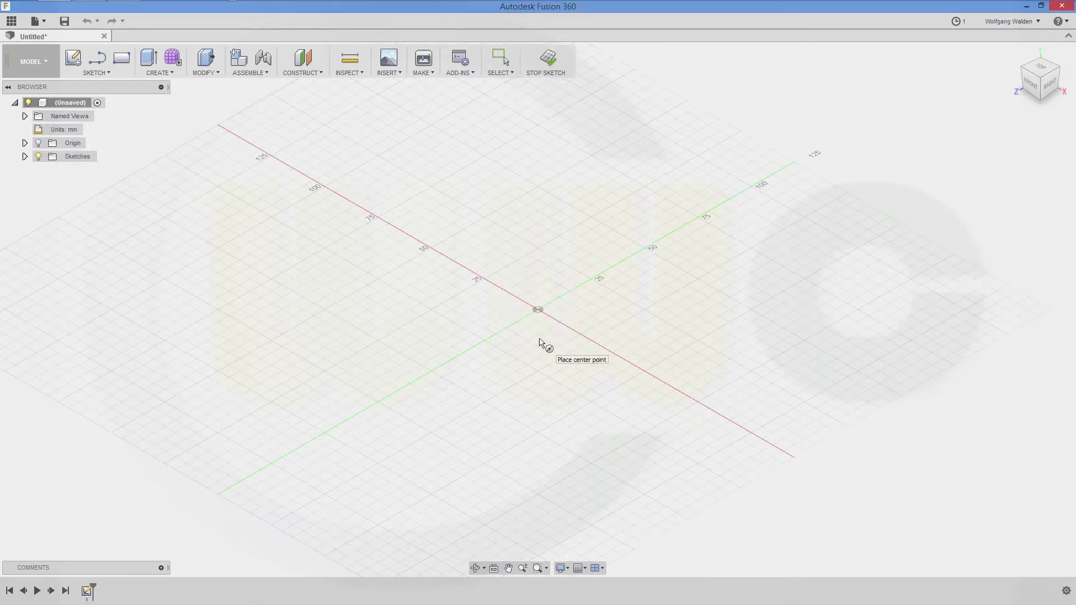
click(538, 310)
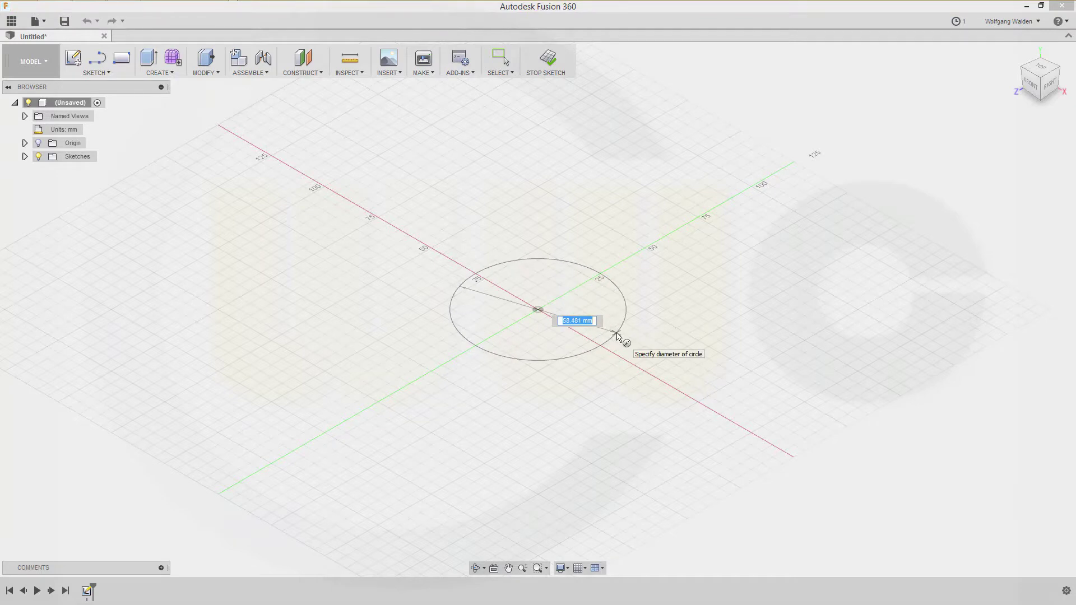
text(30)
key(Tab)
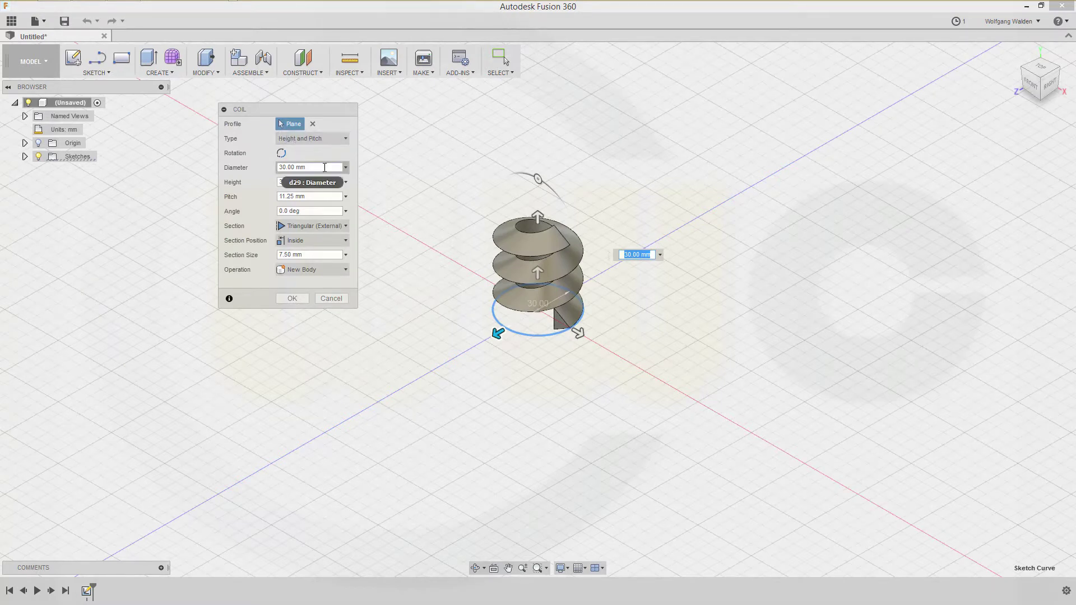
Create the coil with 50 mm height, 200 mm pitch and 5 mm section size.
click(311, 181)
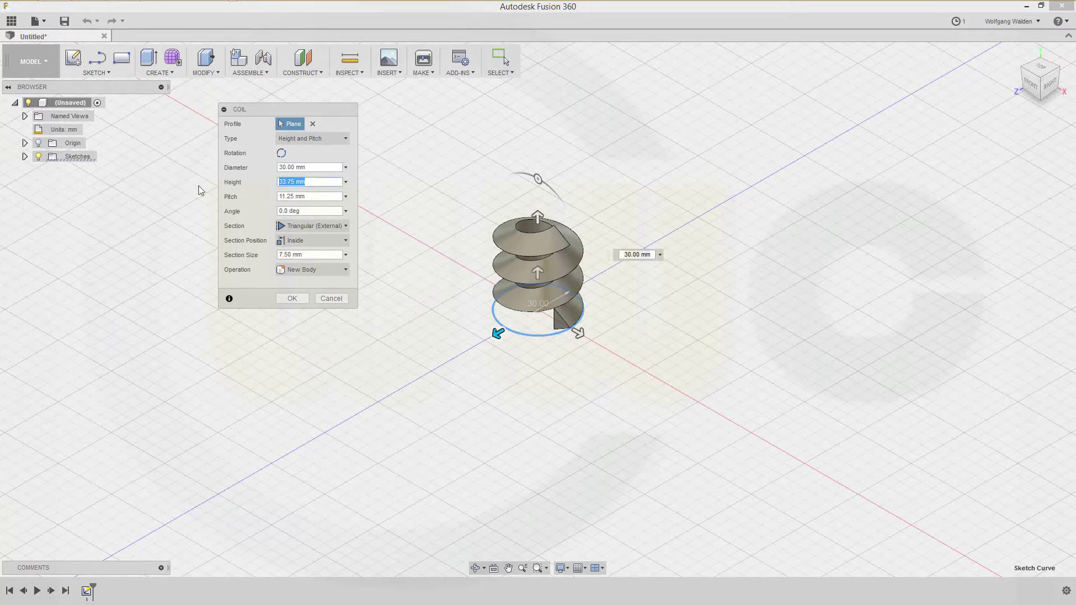
text(50)
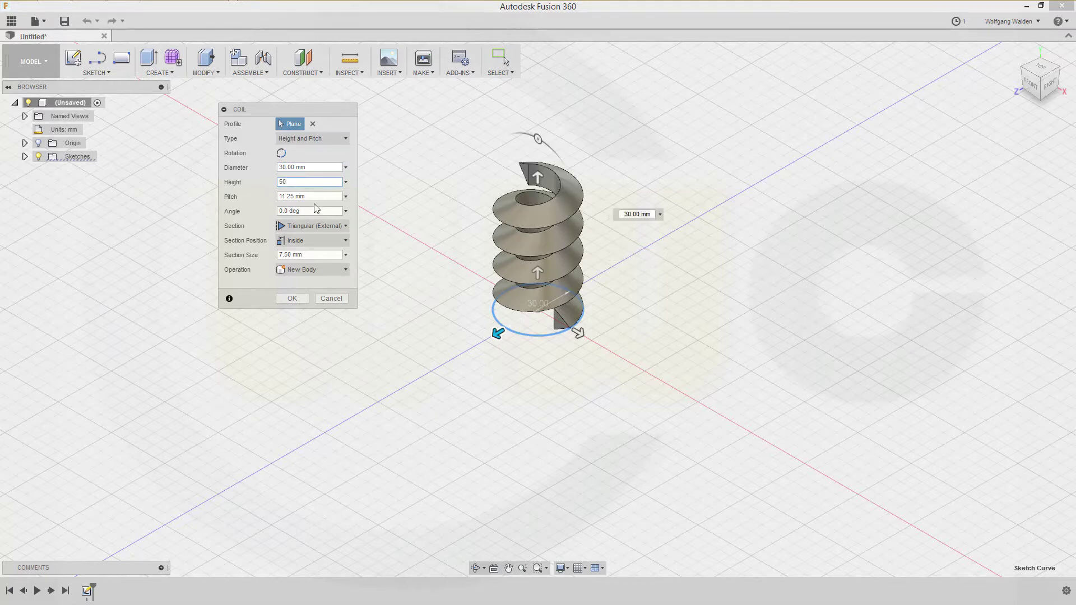
click(330, 197)
text(200)
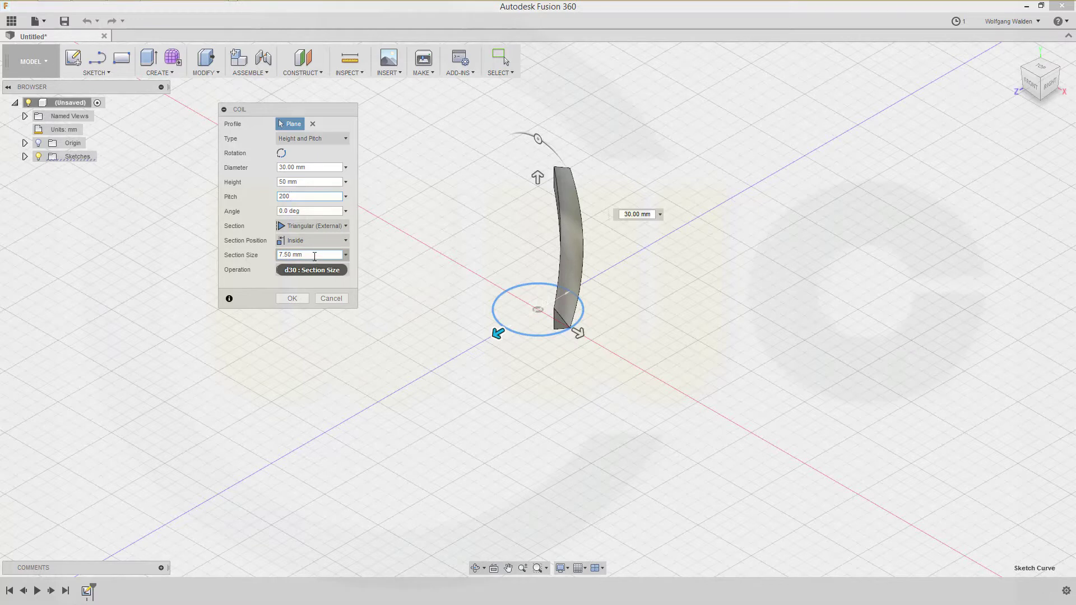
drag(314, 256, 278, 255)
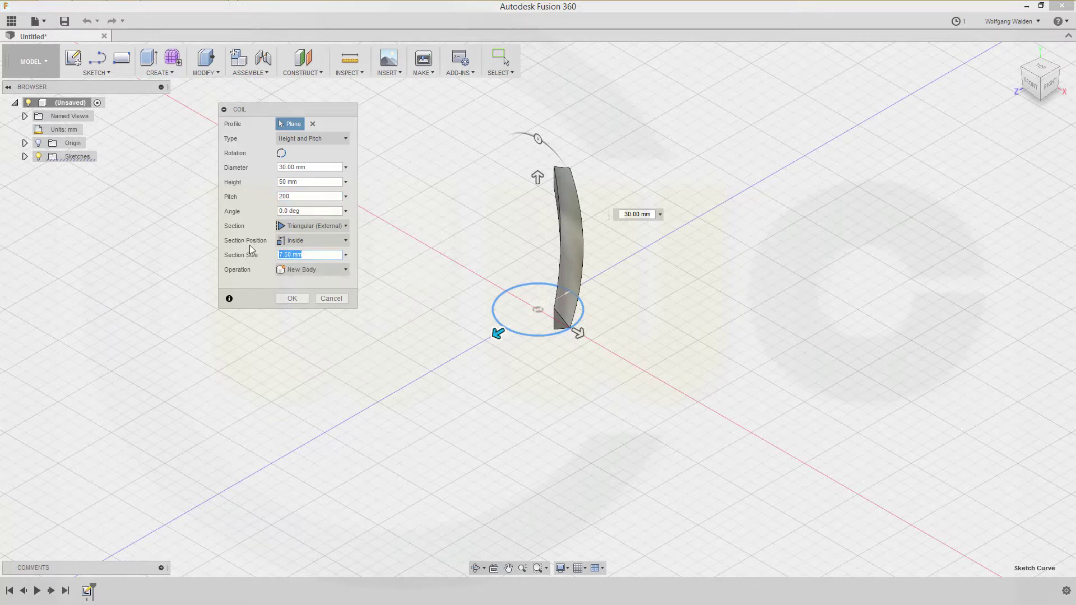
text(5)
key(Tab)
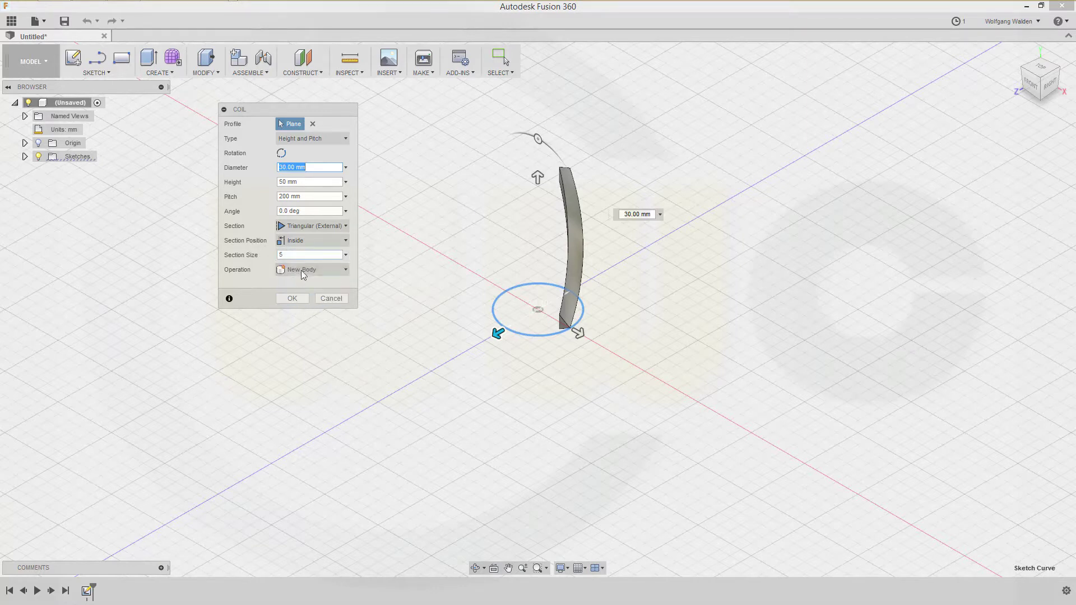
double_click(281, 255)
text(0)
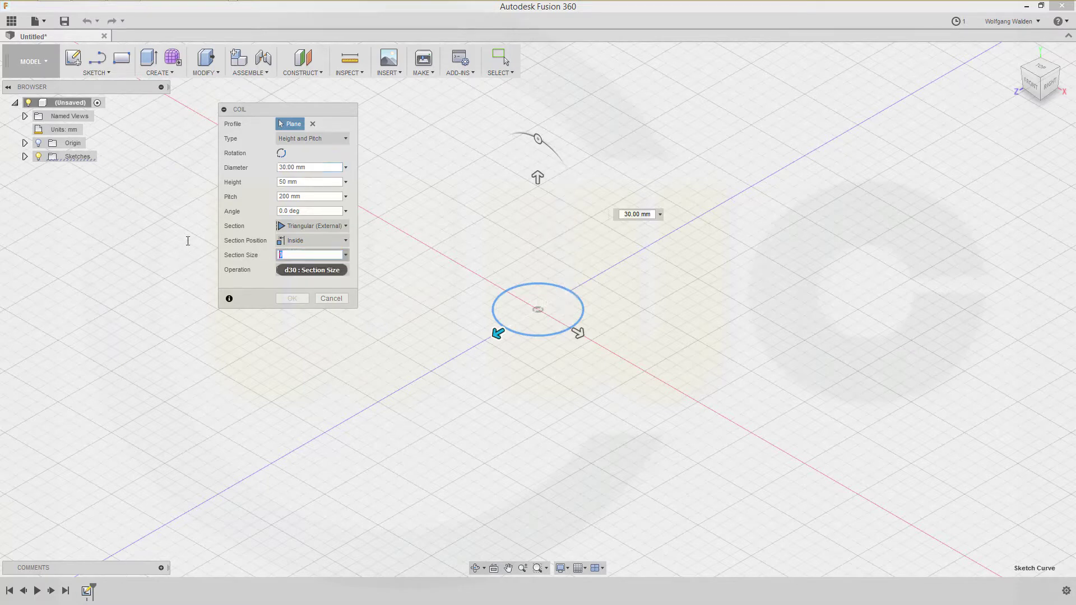
text(1)
key(Tab)
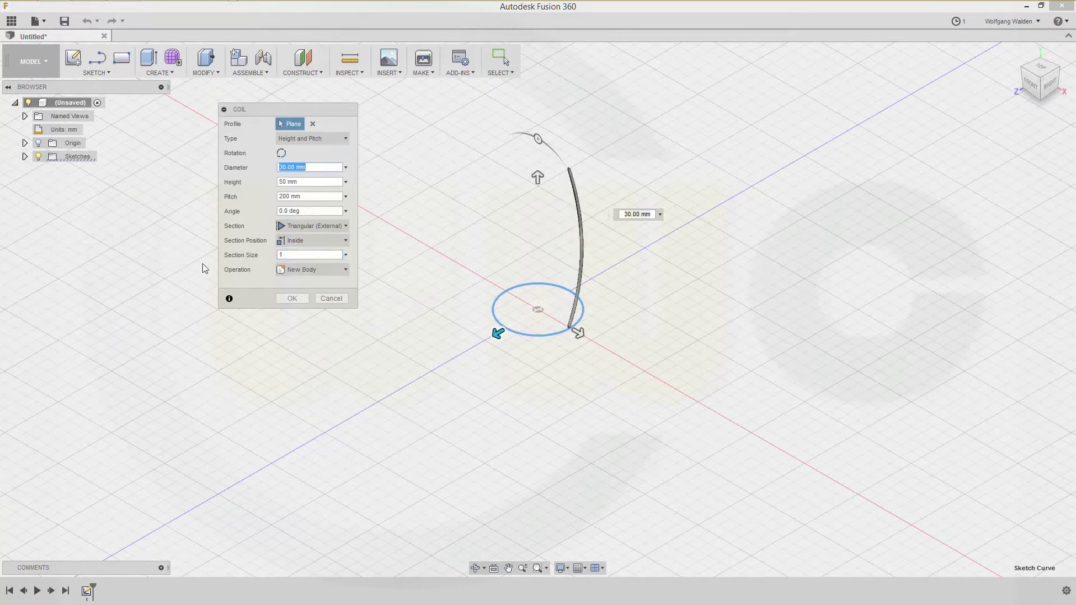
key(shift+Tab)
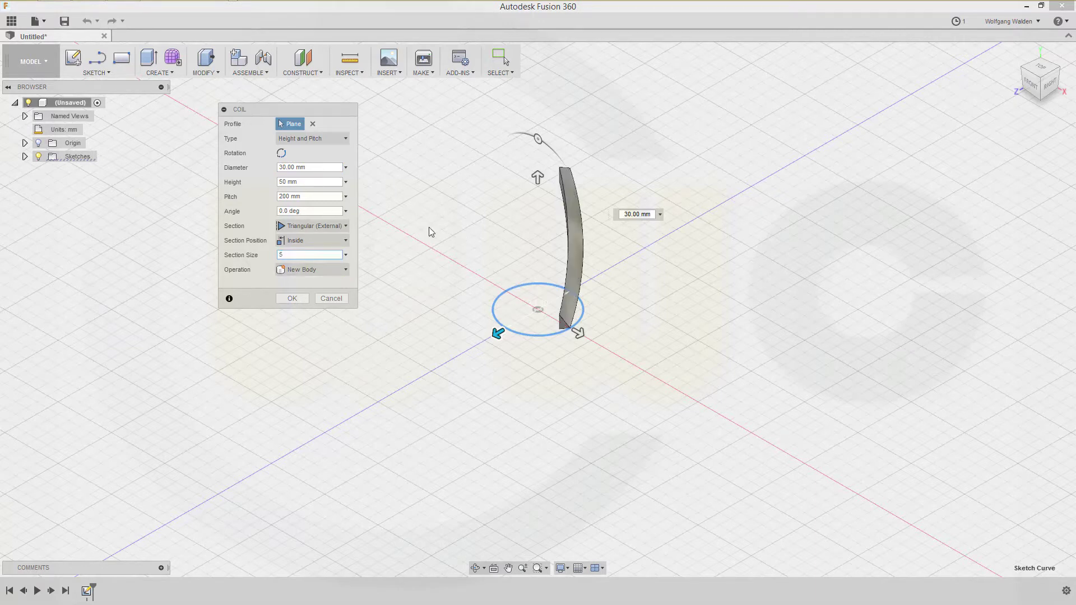
click(292, 298)
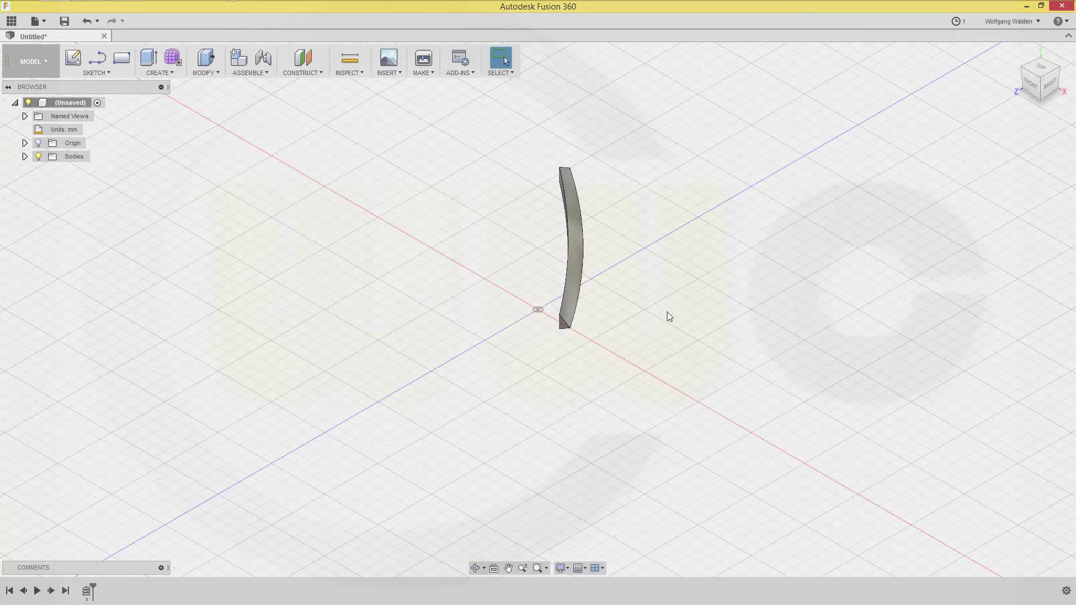
shift+middle_drag(669, 317, 573, 299)
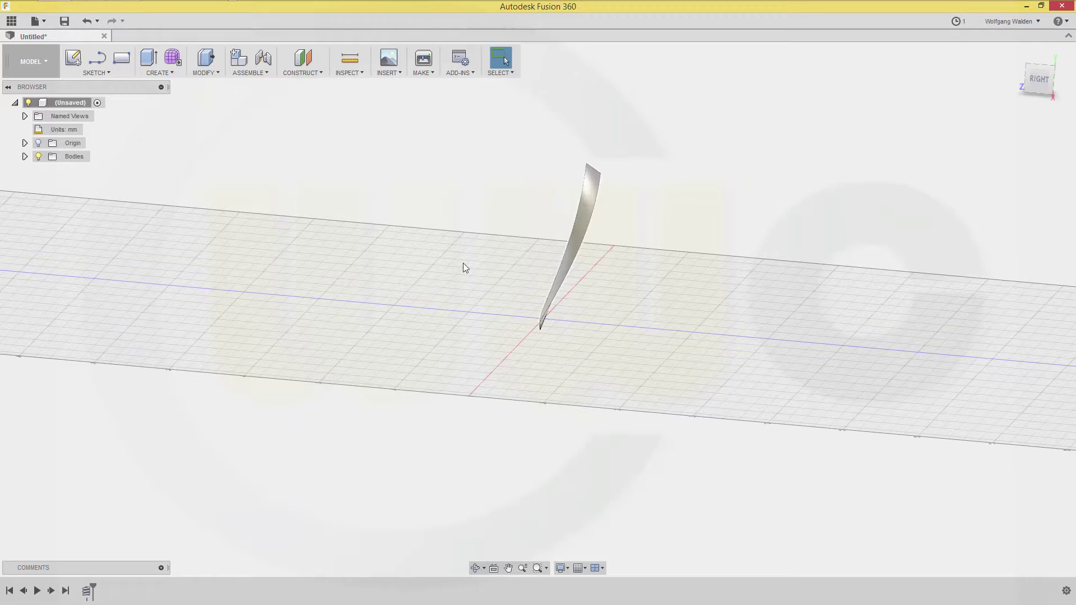
shift+middle_drag(327, 389, 351, 435)
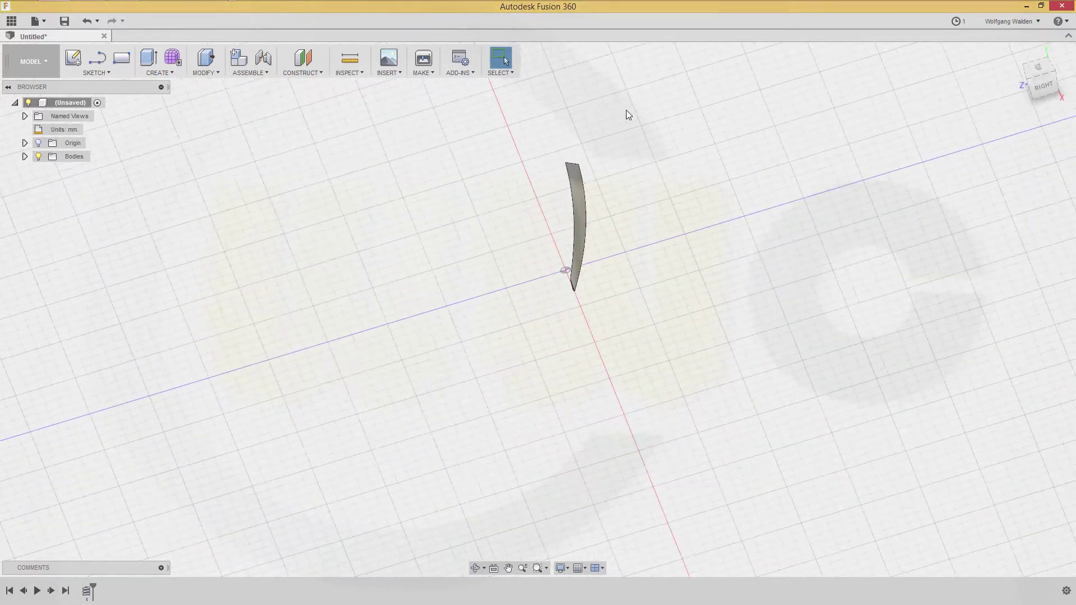
scroll(627, 112, up, 1)
mouse_move(510, 235)
shift+middle_down()
mouse_move(516, 216)
mouse_move(510, 230)
shift+middle_up()
key(Escape)
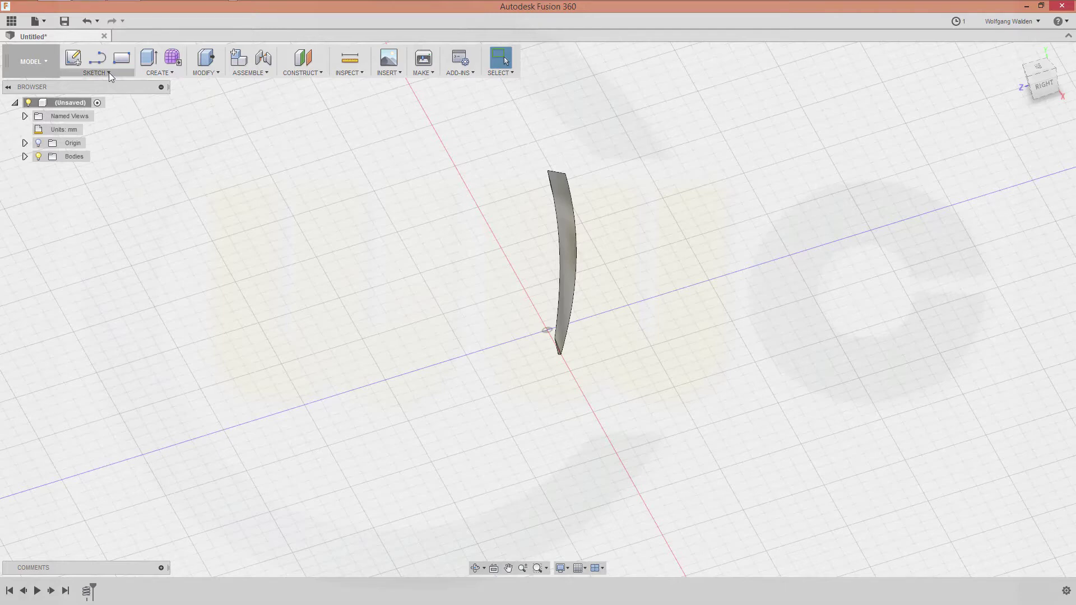
Start a second coil on a 115 mm circle centred at the origin.
click(172, 73)
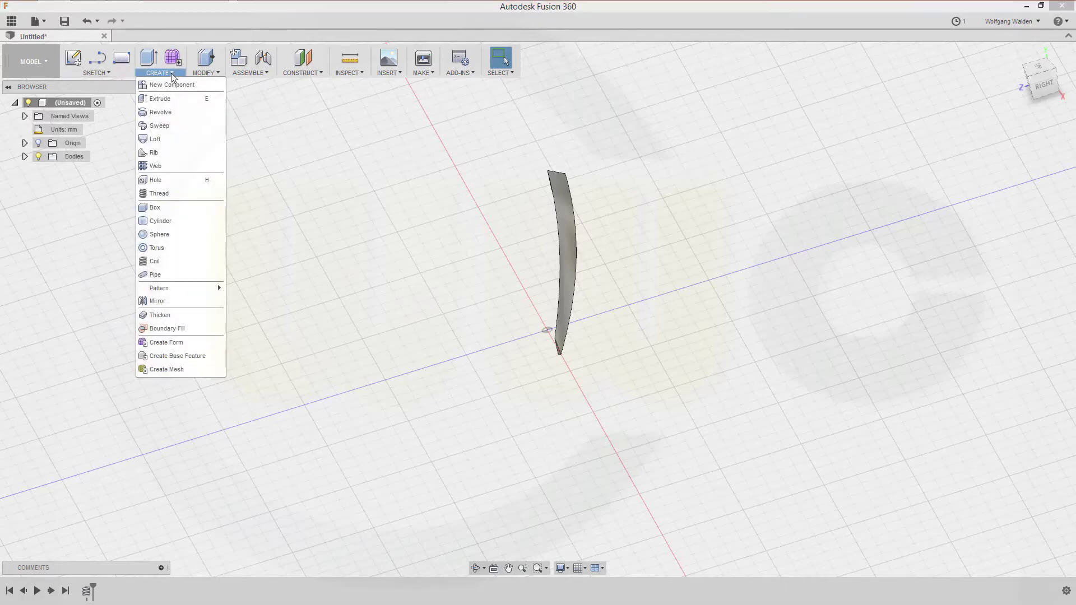
click(156, 262)
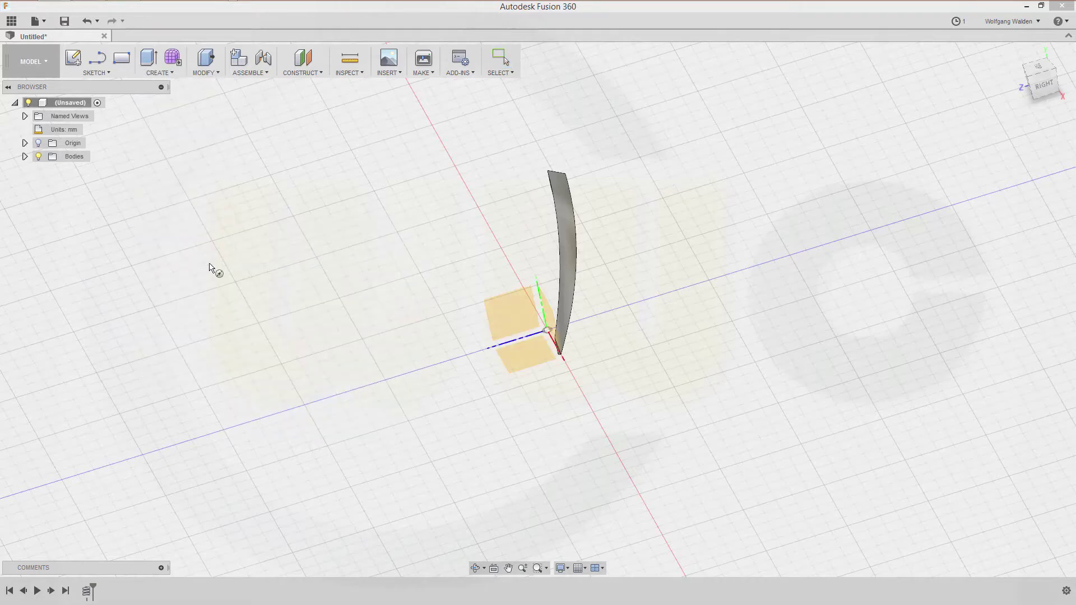
click(520, 355)
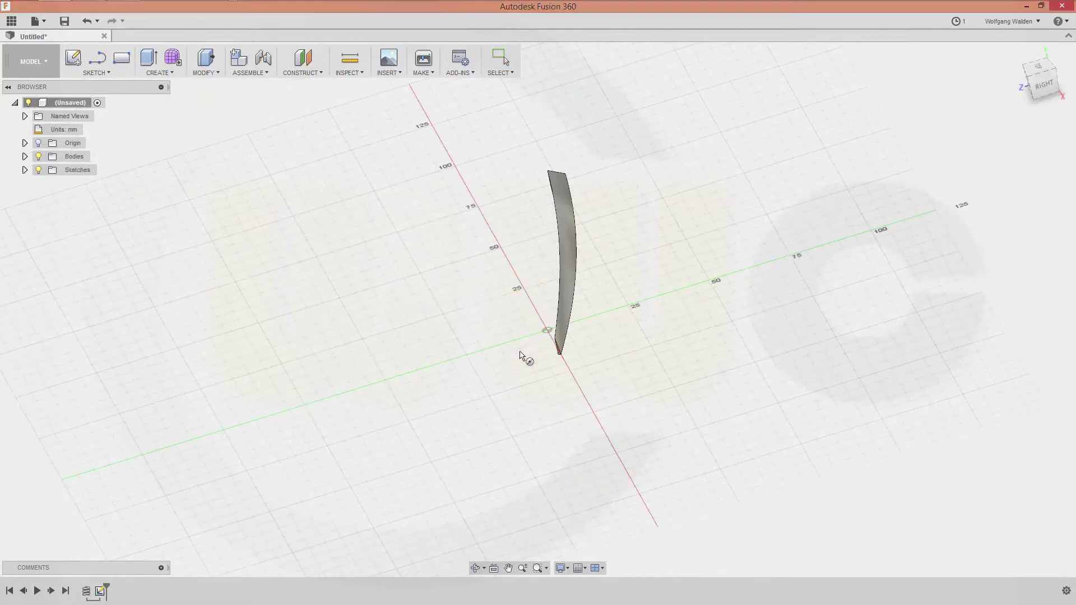
click(547, 330)
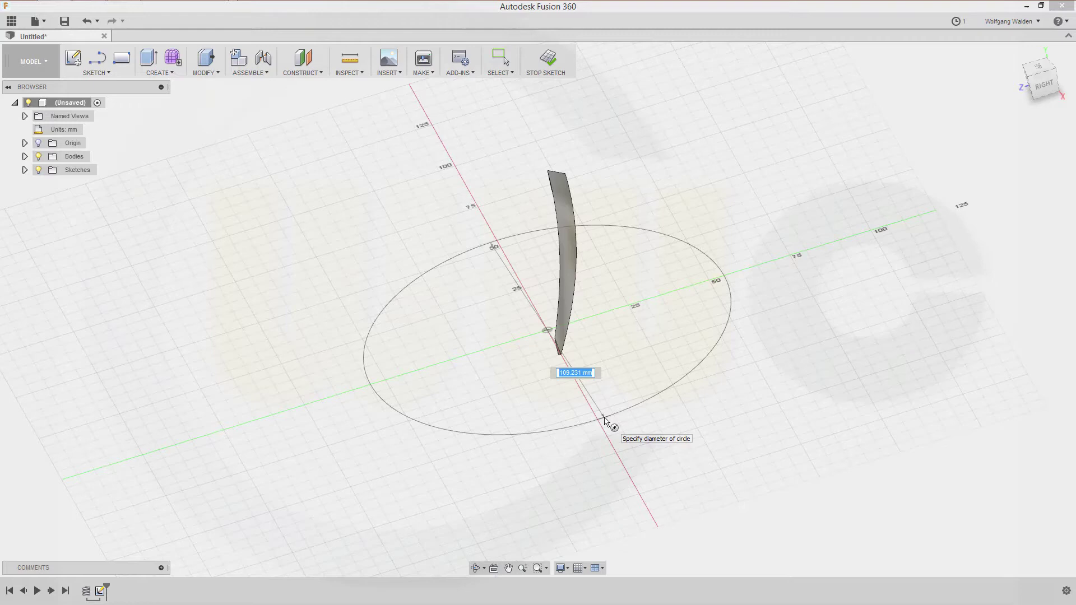
text(115)
key(Tab)
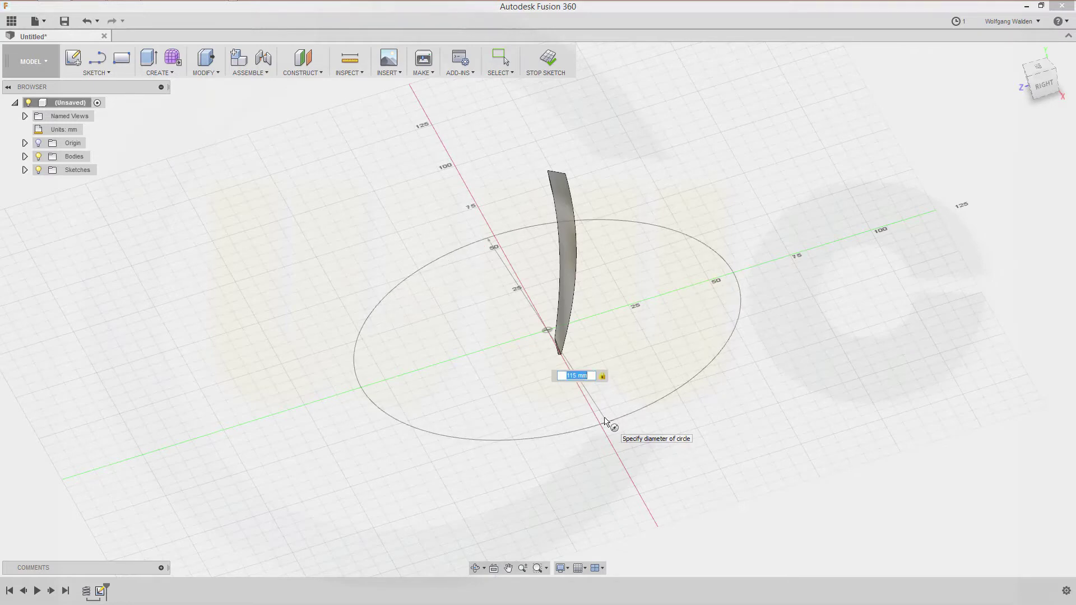
key(Return)
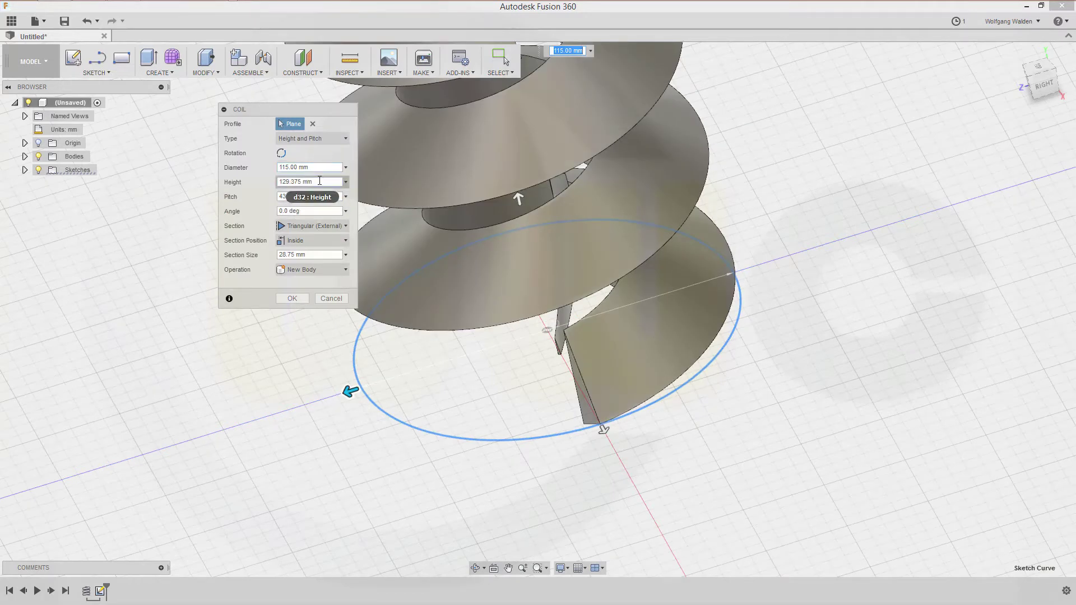
Commit the second coil with 50 mm height and pitch 2.
click(321, 181)
text(50)
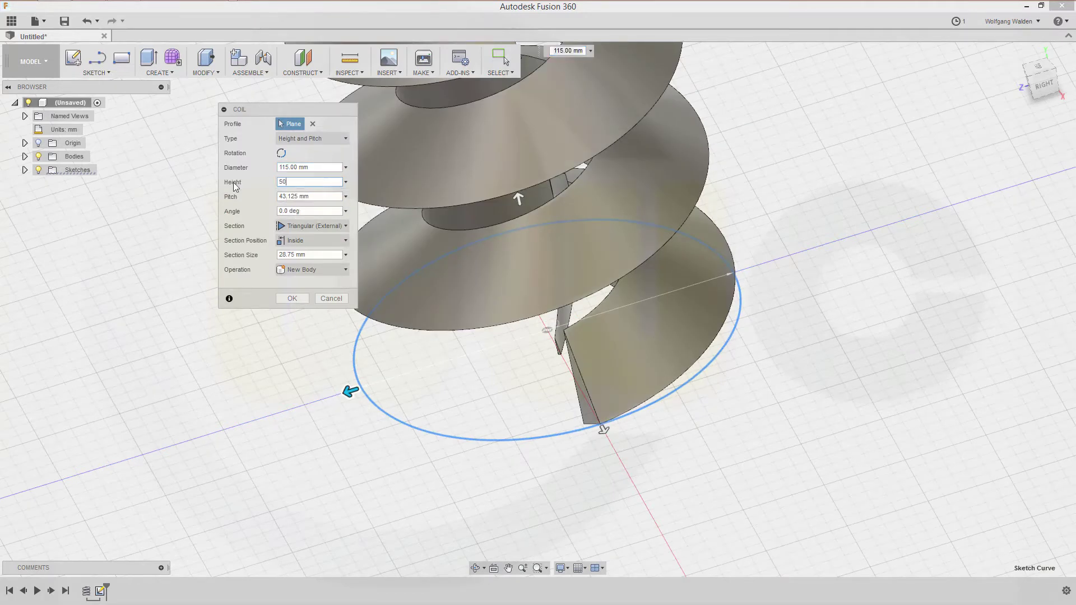
click(326, 197)
text(200)
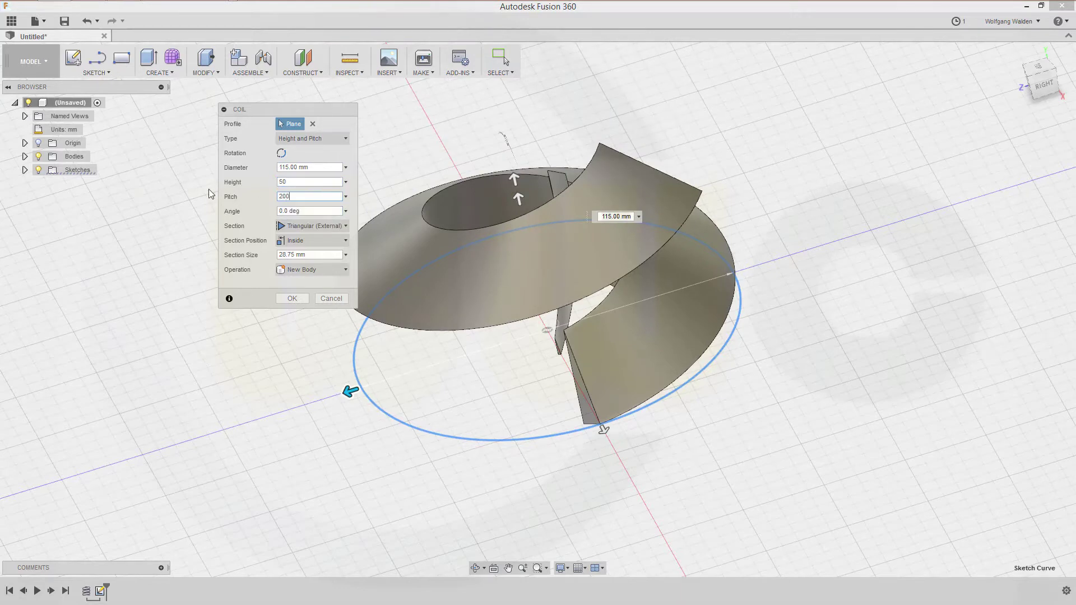
key(Return)
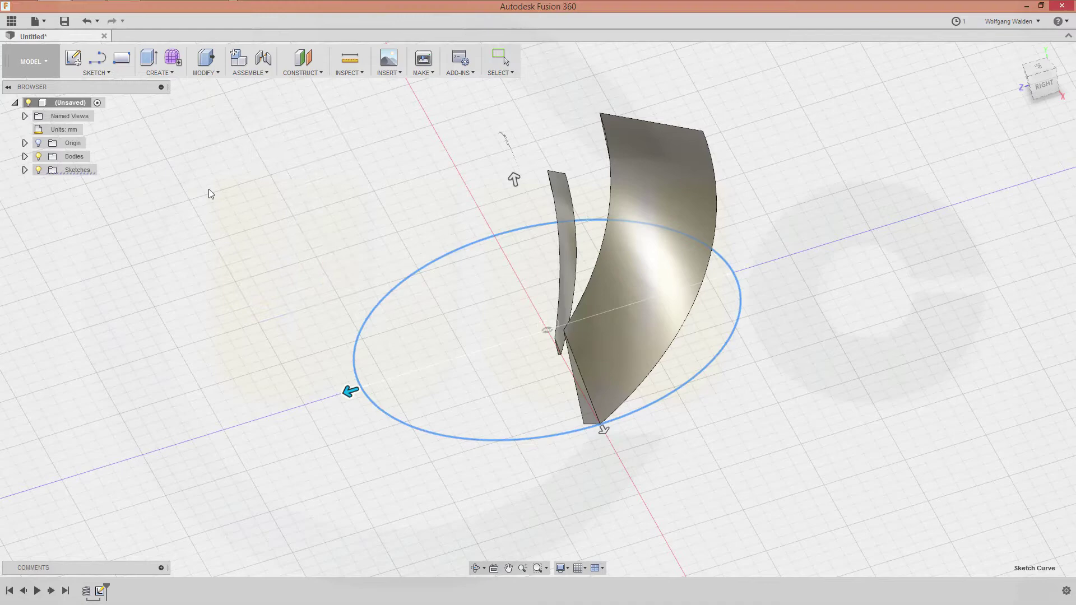
shift+middle_drag(471, 245, 507, 230)
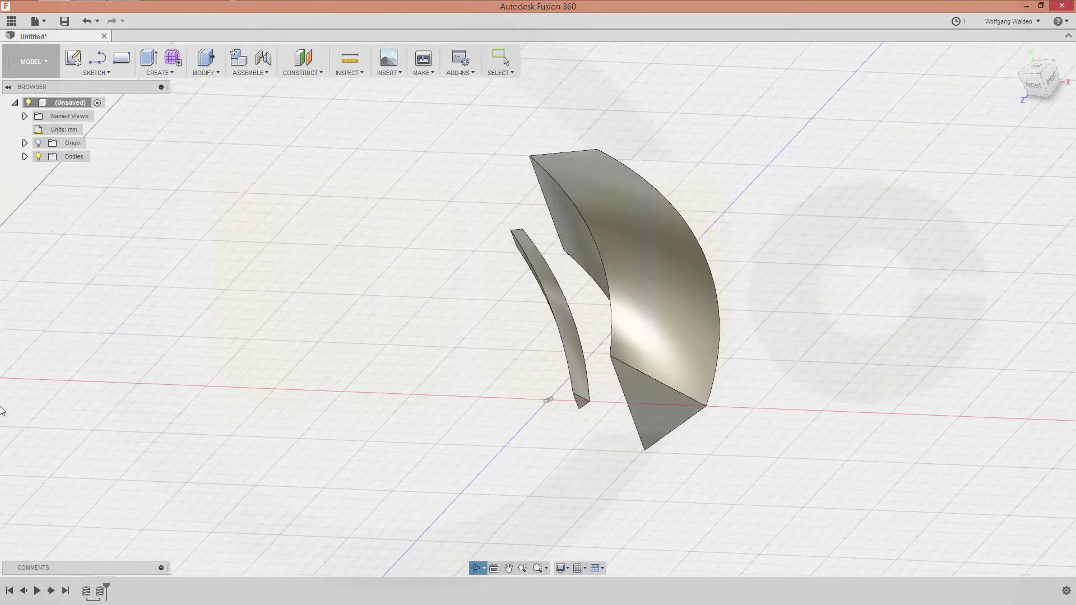
key(Escape)
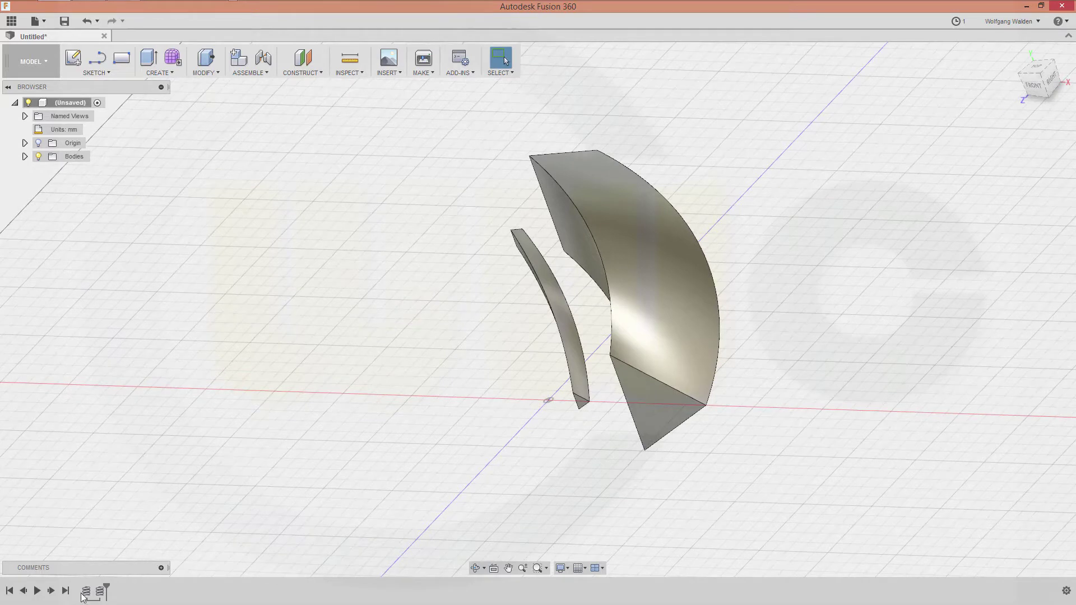
Edit the second coil's section size to 5 mm so it becomes a thin strip.
double_click(100, 592)
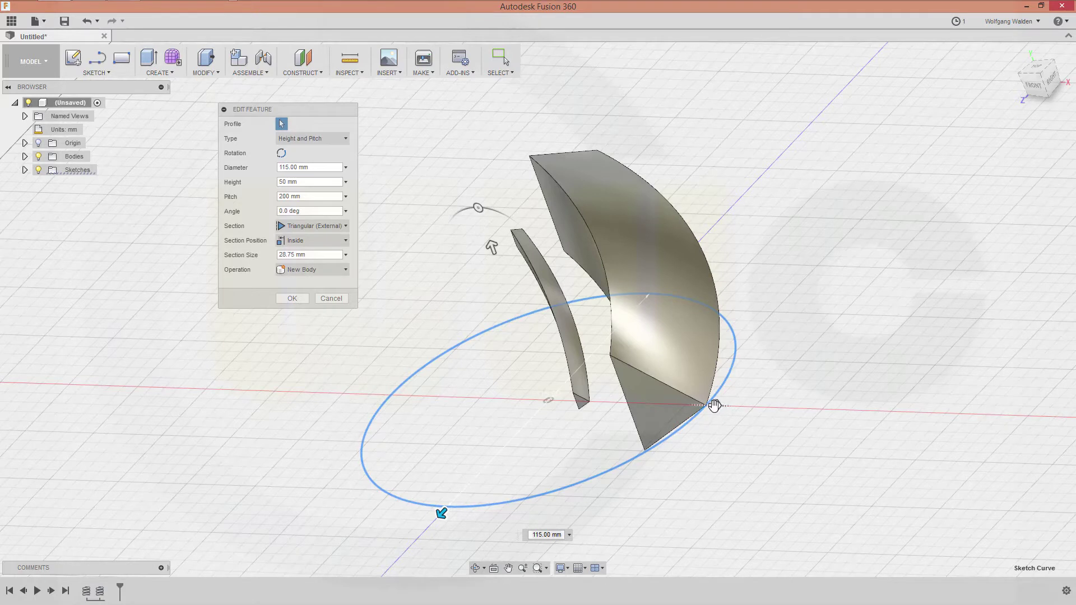
click(313, 255)
text(5)
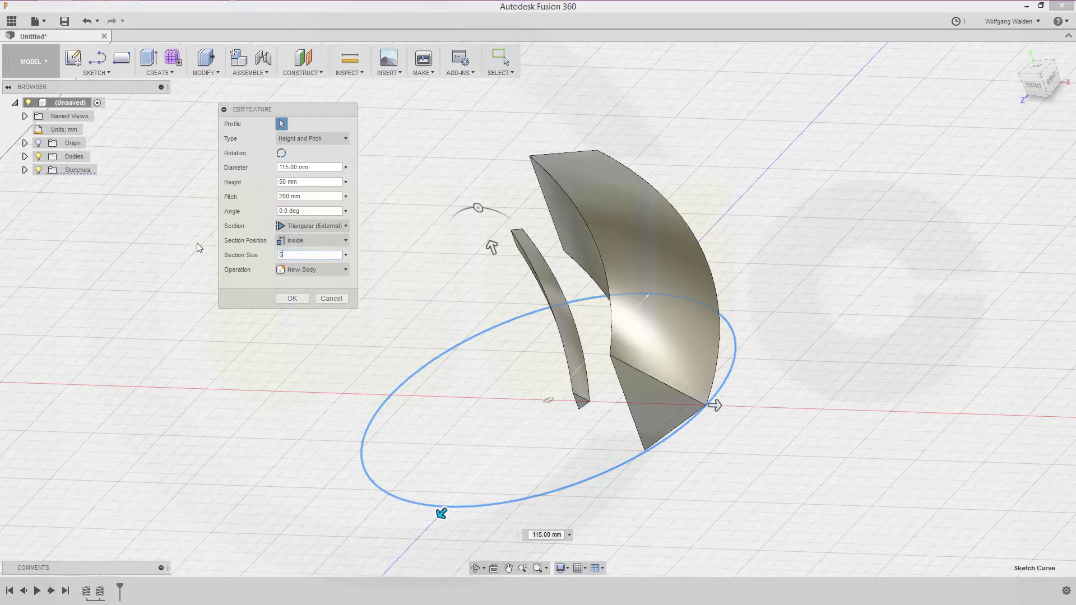
key(Tab)
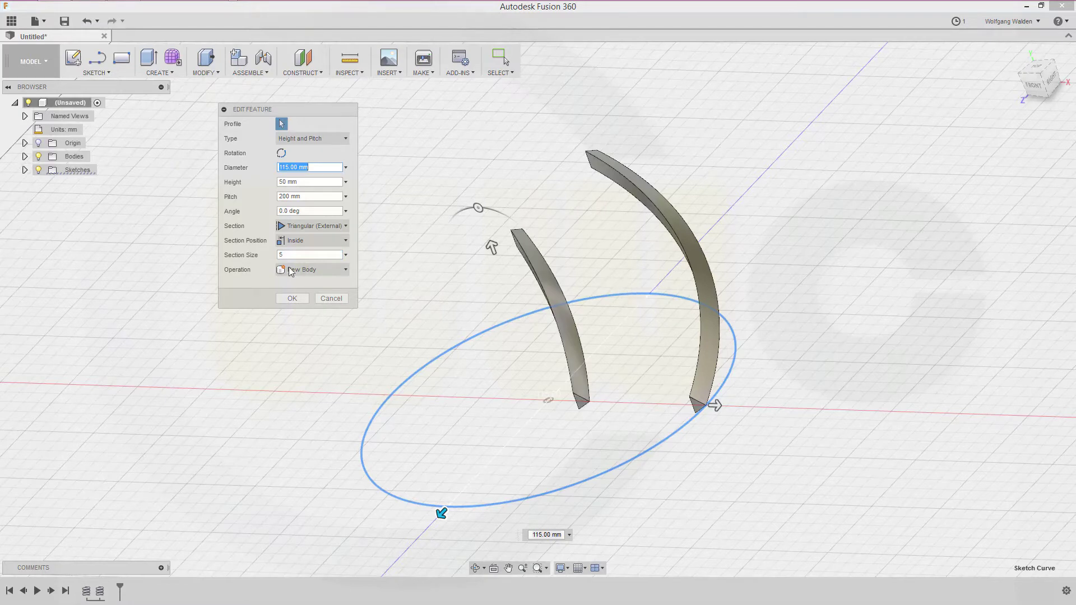
click(290, 298)
shift+middle_drag(799, 356, 701, 362)
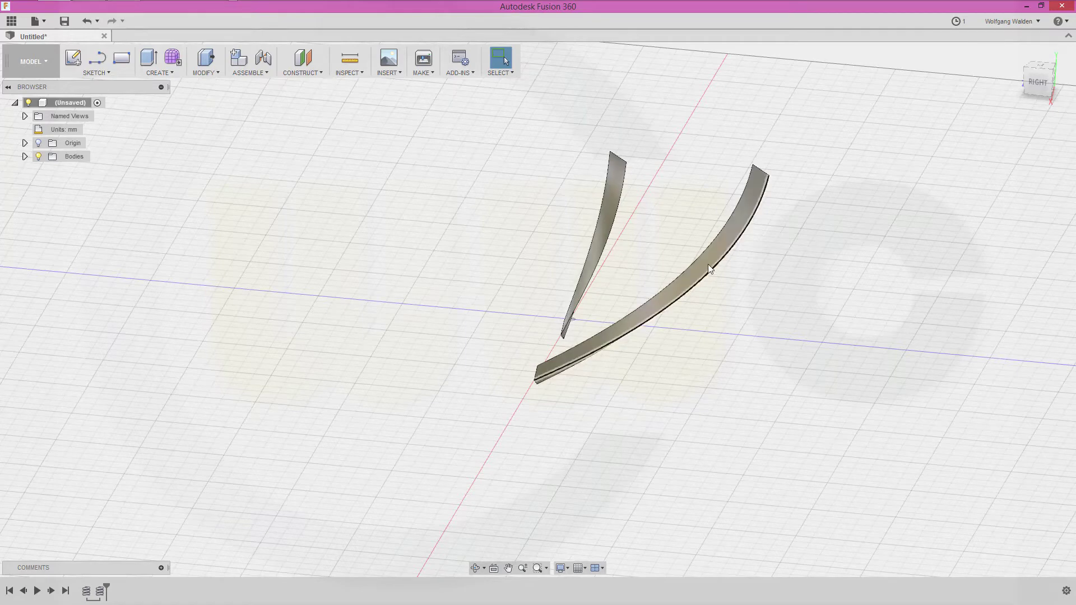
shift+middle_drag(404, 291, 392, 247)
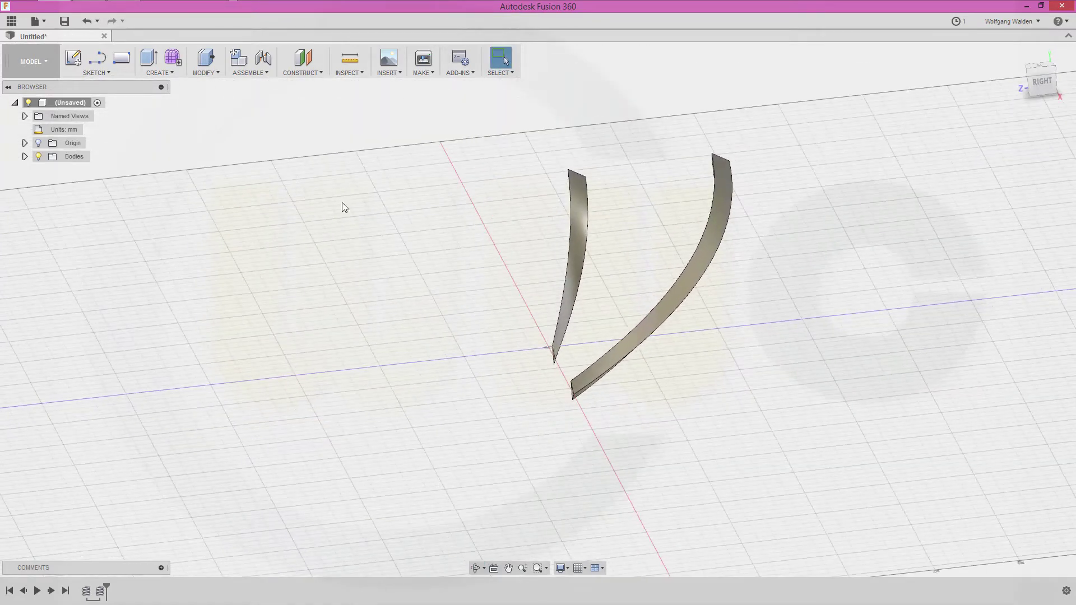
click(217, 72)
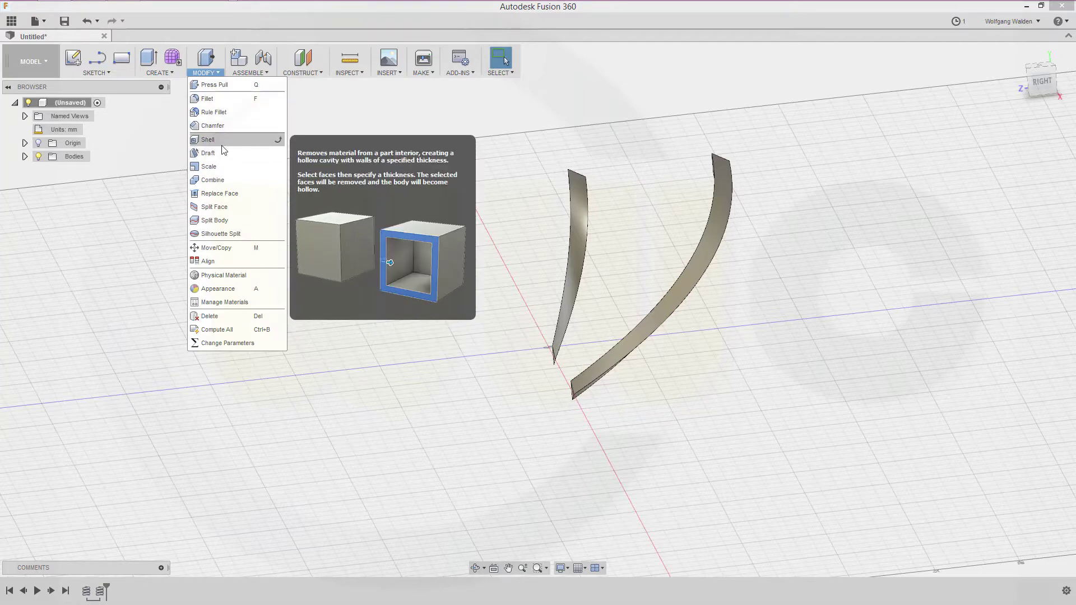
click(171, 74)
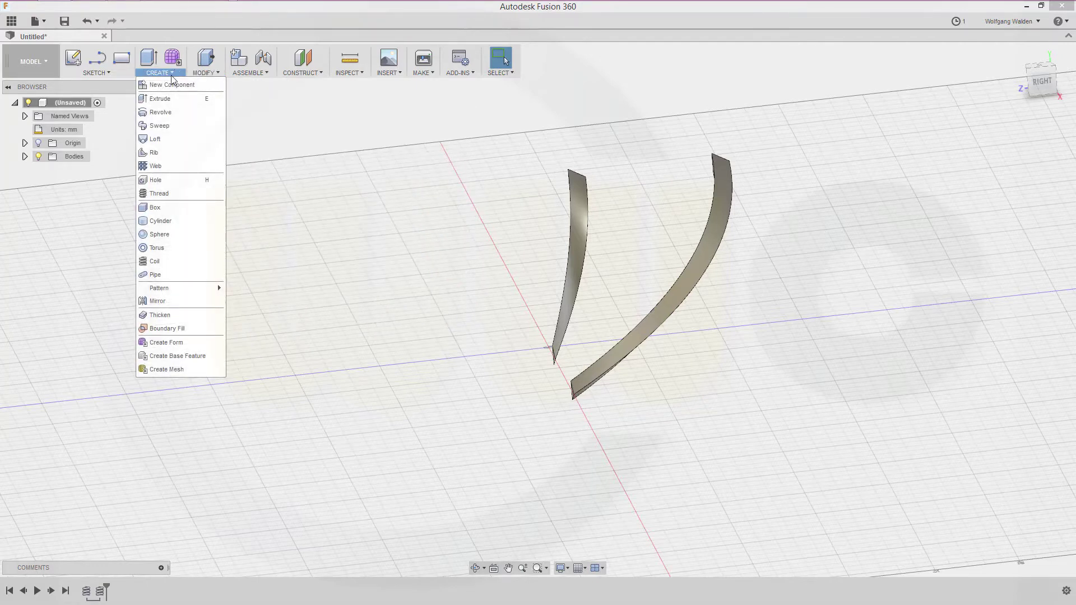
click(159, 124)
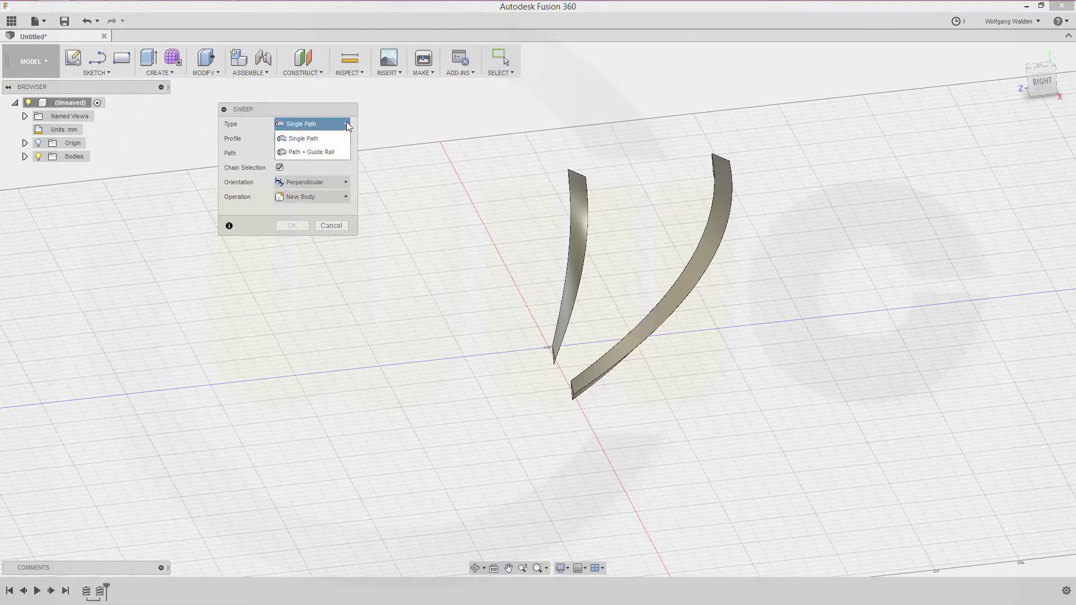
key(Escape)
key(Escape)
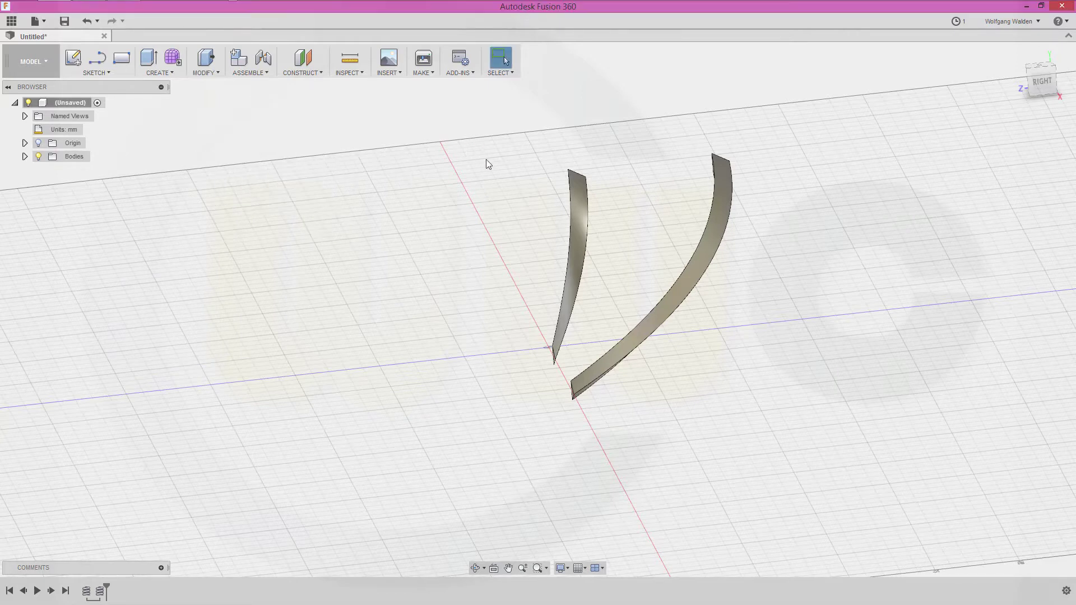
shift+middle_drag(436, 305, 488, 297)
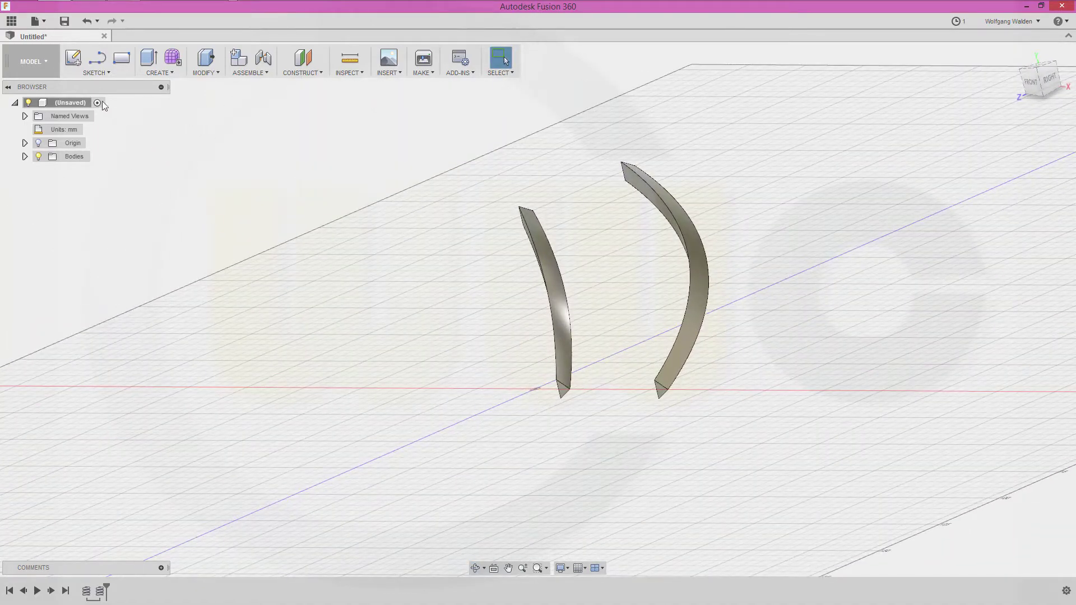
Start a sketch on the XY plane and project both strips' lower corner points.
click(74, 60)
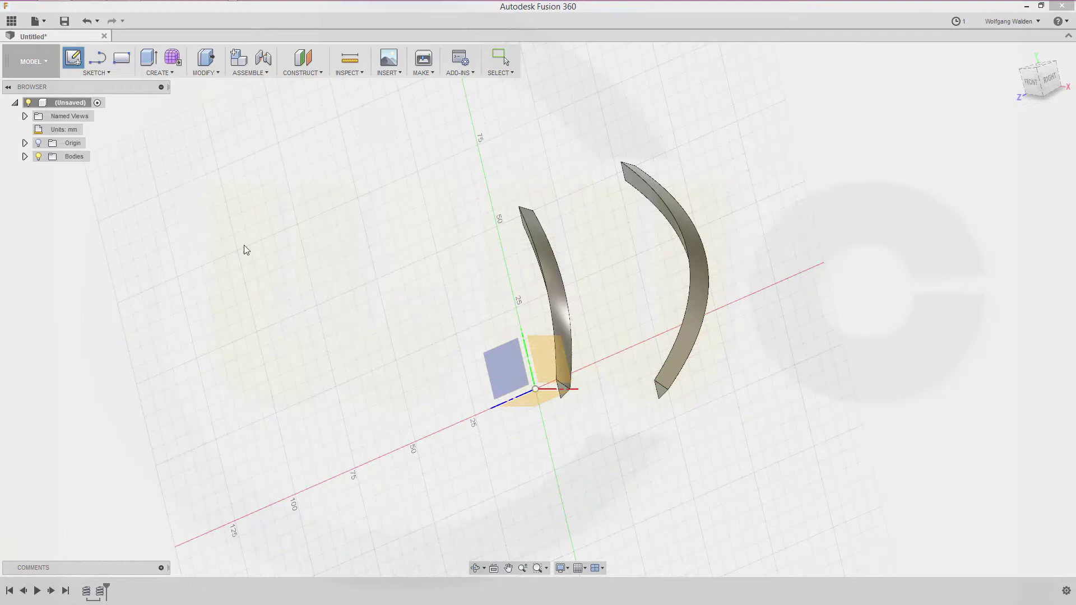
click(548, 365)
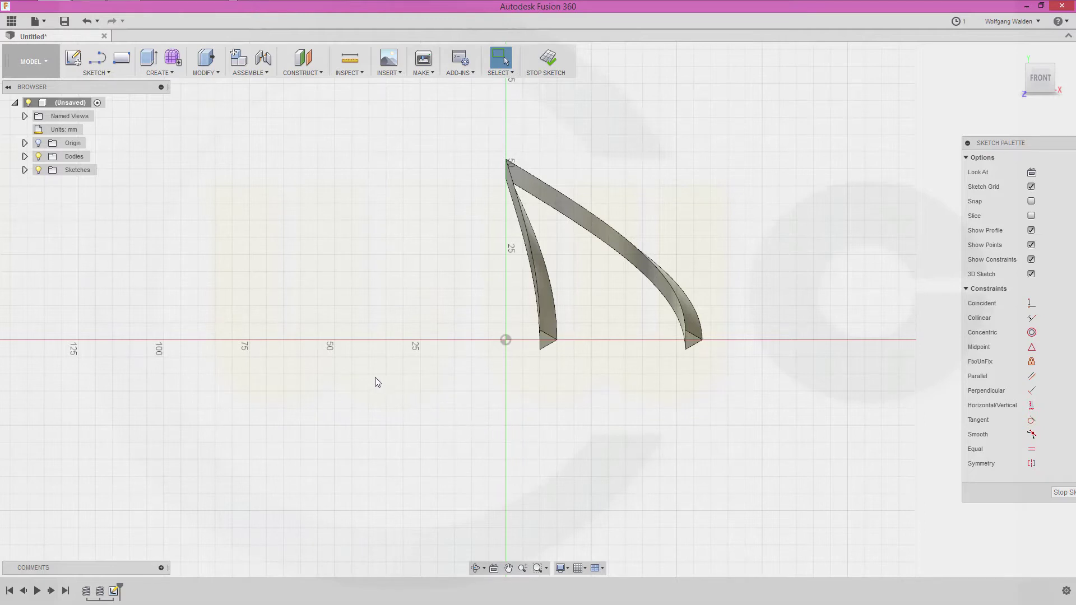
key(p)
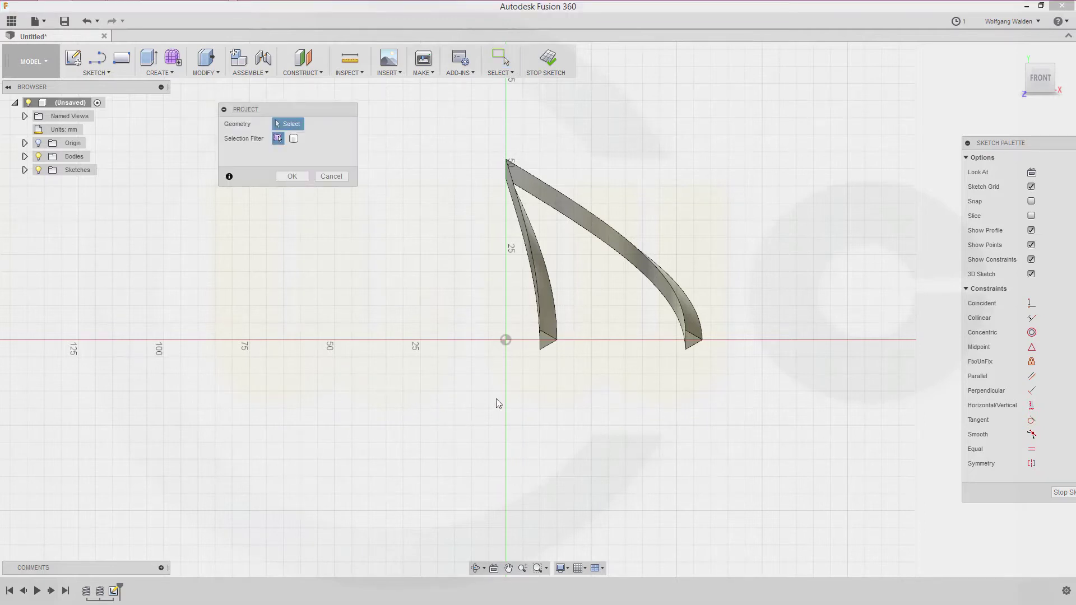
click(556, 340)
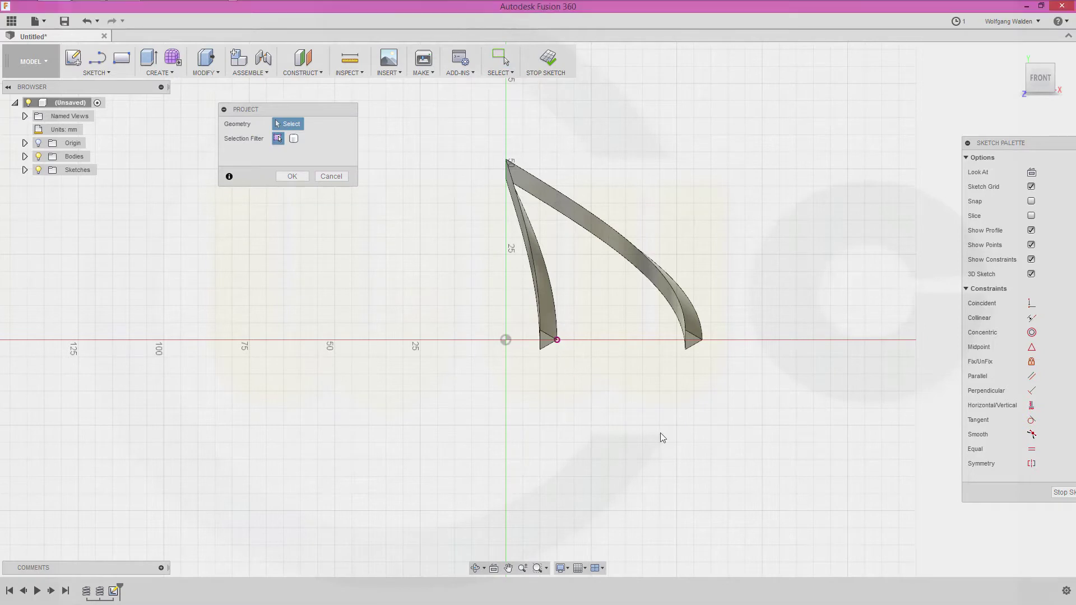
click(704, 341)
click(292, 176)
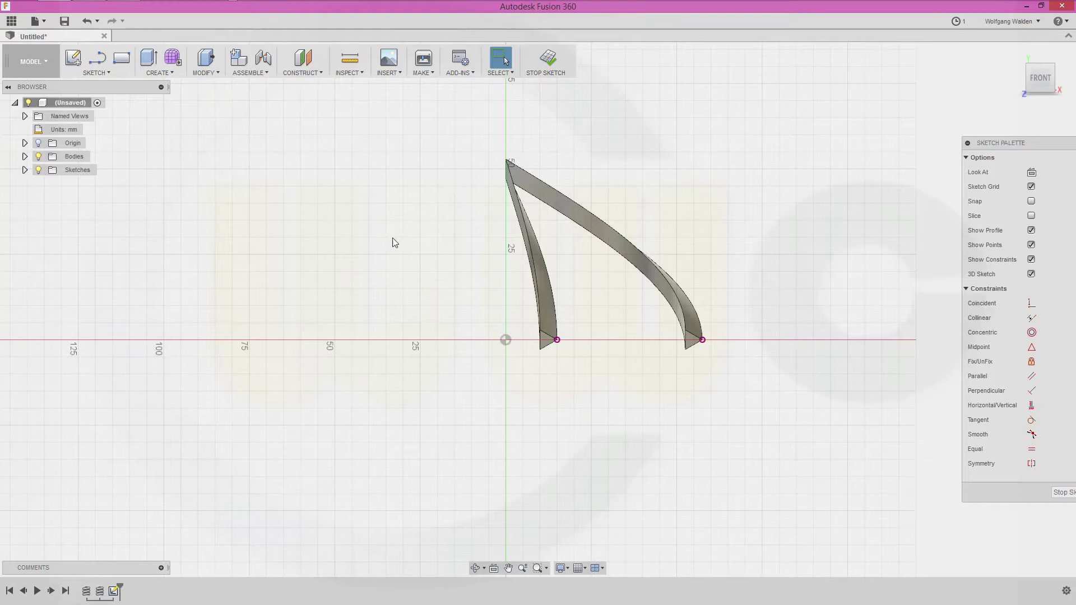
Draw a straight line joining the two projected corner points.
key(l)
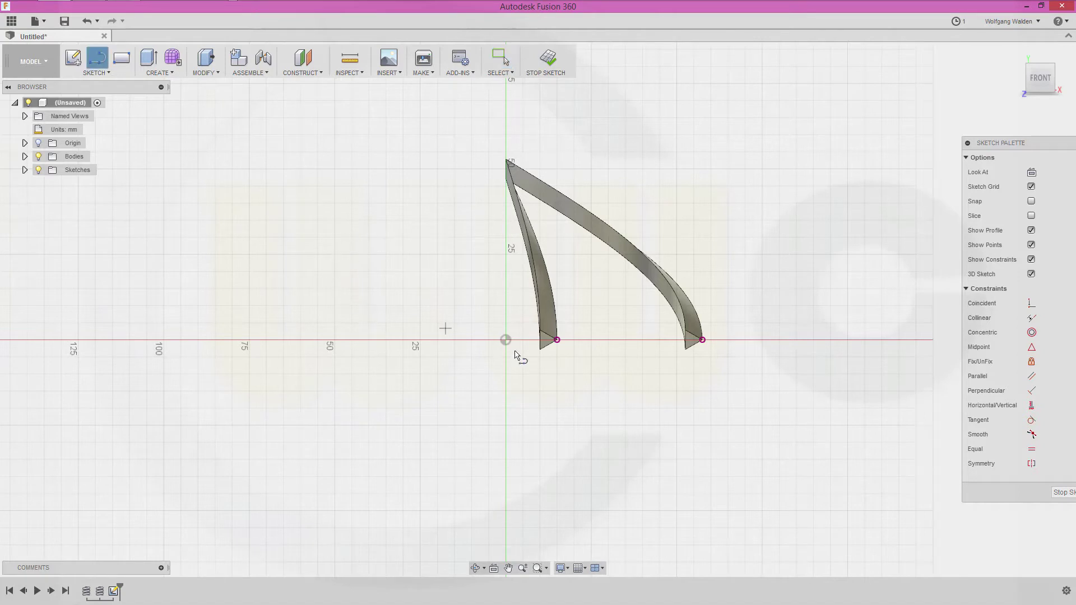
click(558, 341)
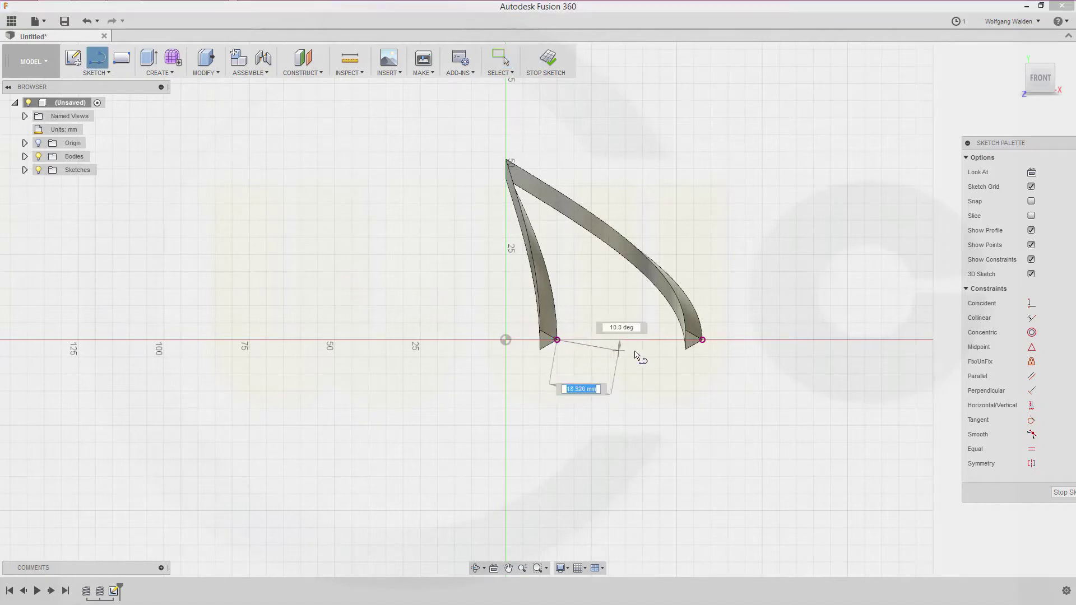
click(703, 340)
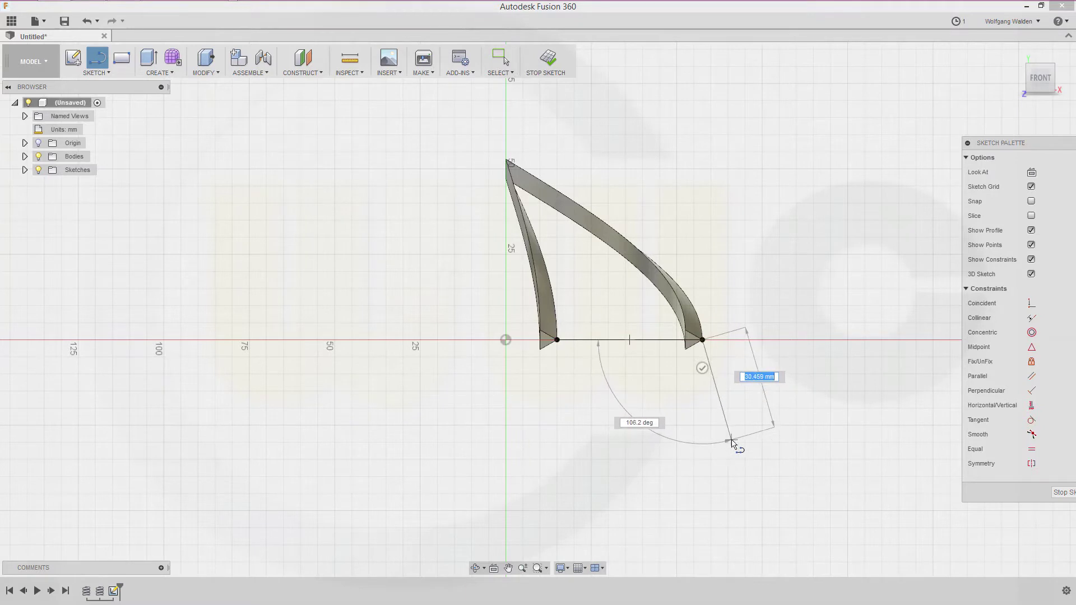
key(Escape)
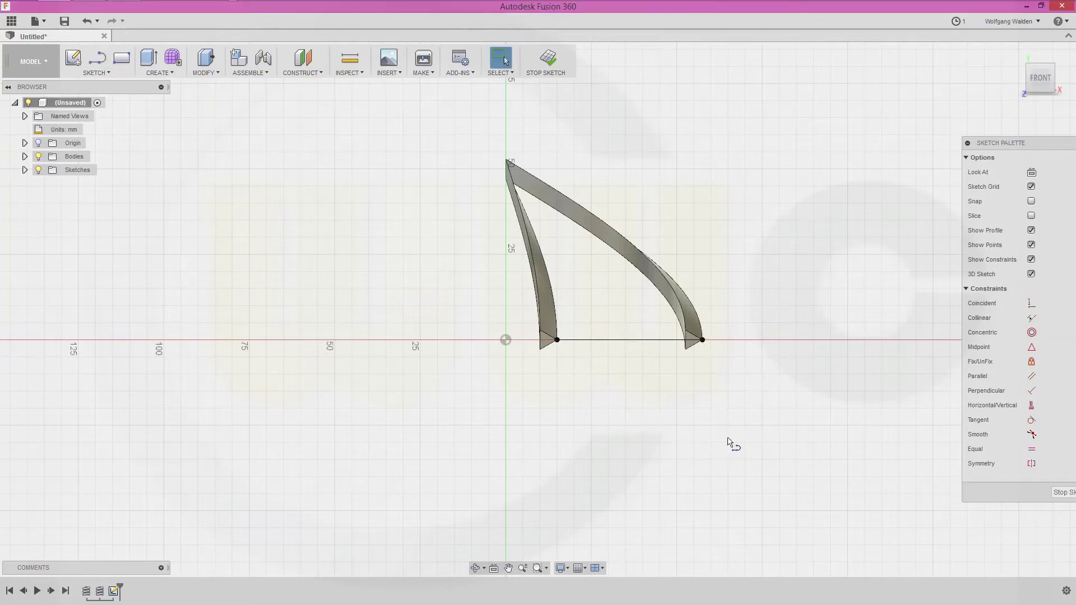
Finish the sketch and switch to the PATCH workspace.
click(547, 59)
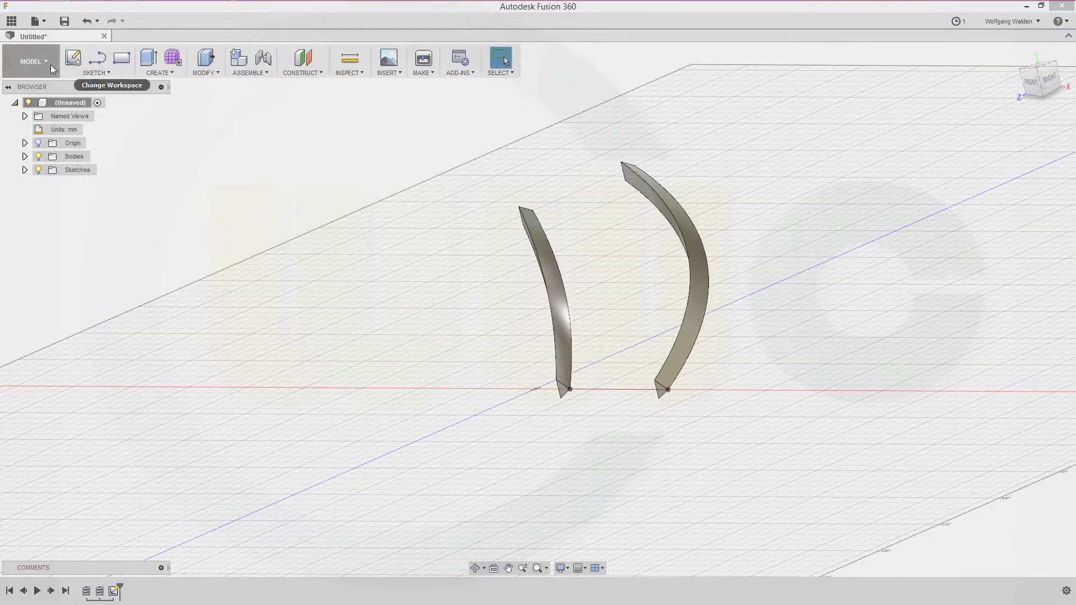
click(45, 59)
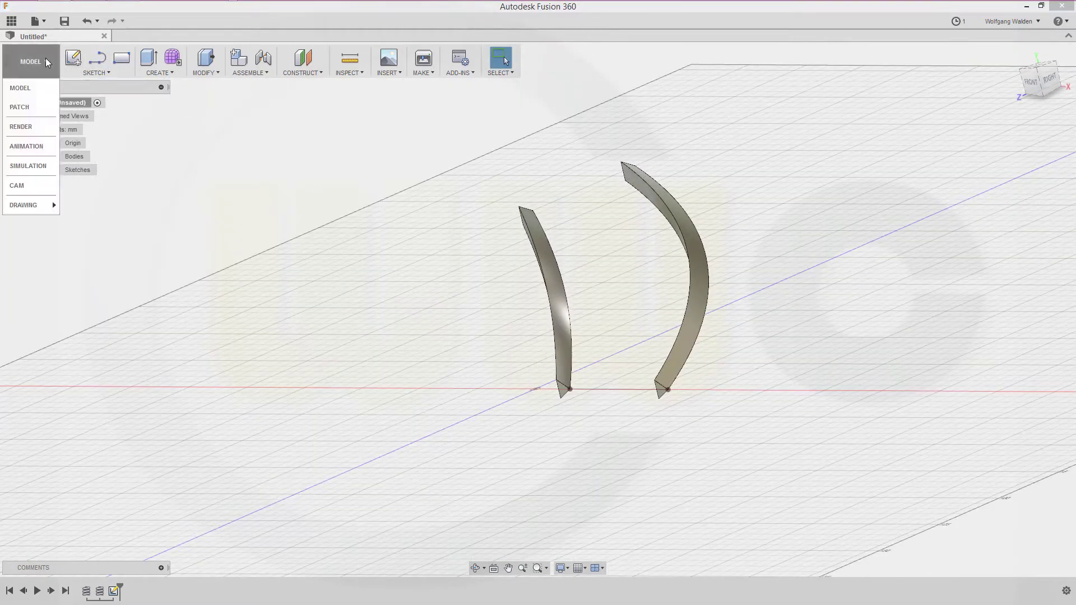
click(32, 106)
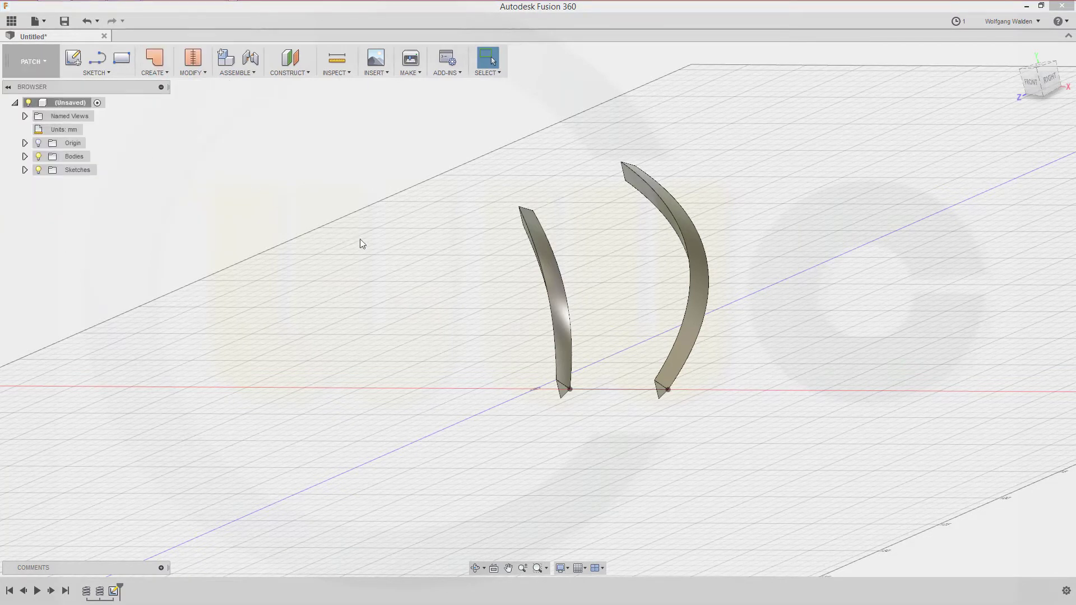
Sweep the line along the left body's edge, guided by the right body's edge, as a new body.
click(168, 71)
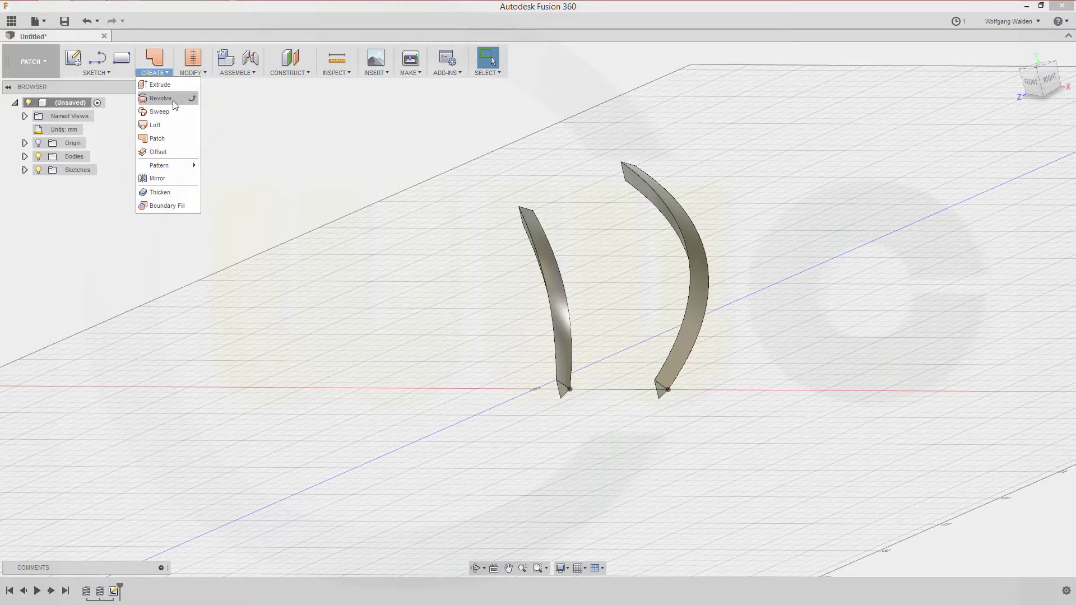
click(159, 111)
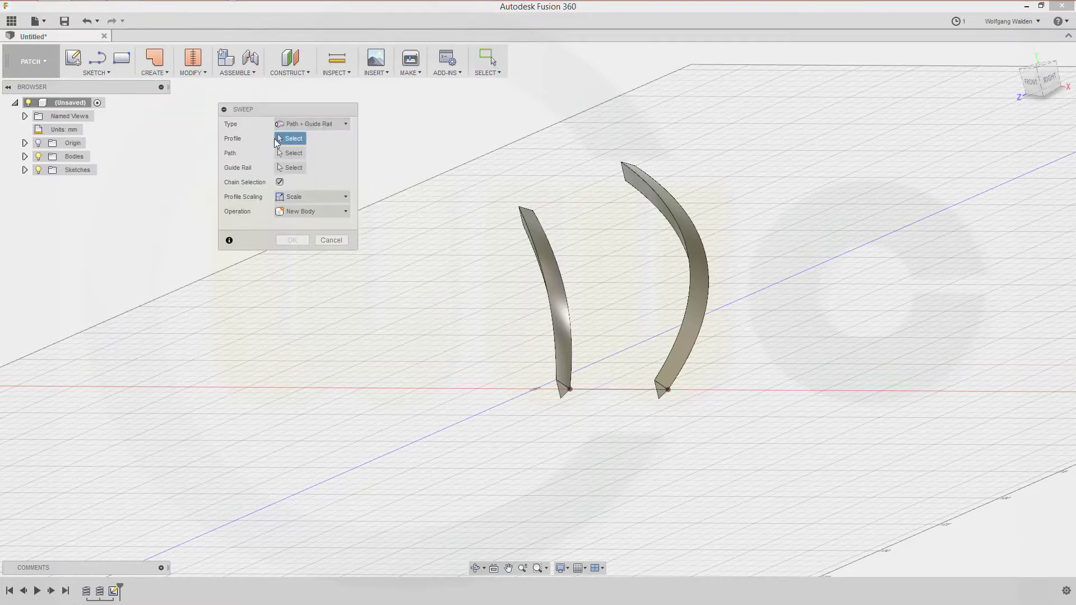
click(607, 390)
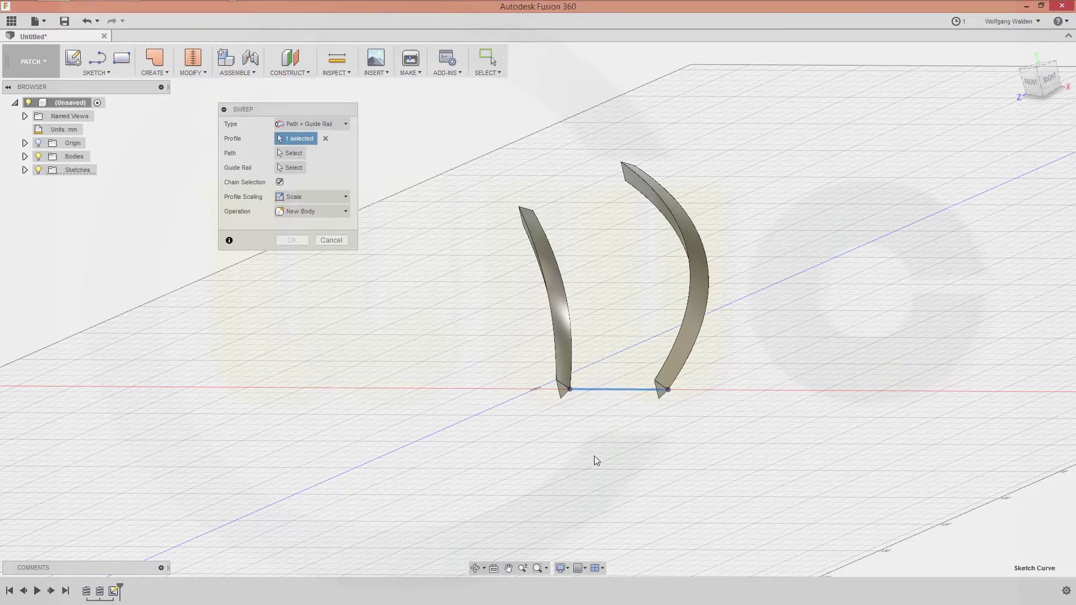
click(293, 154)
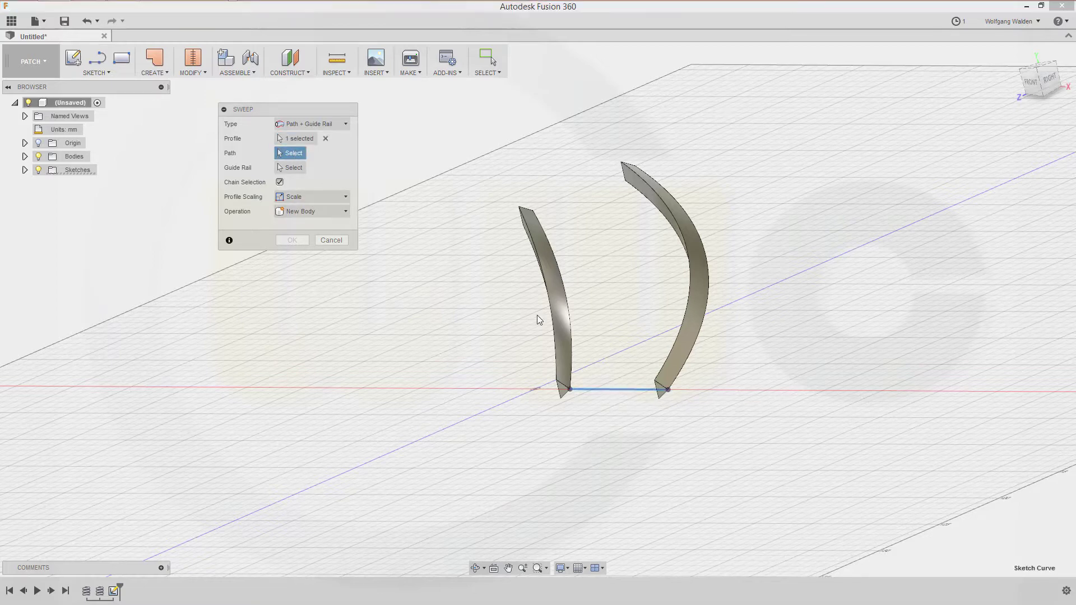
click(572, 340)
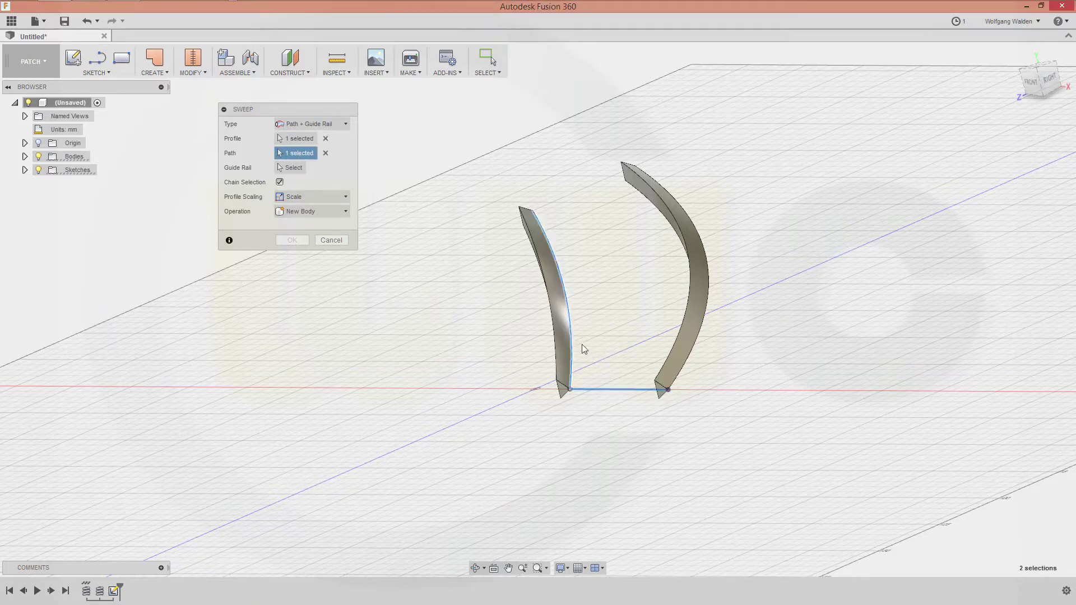
click(293, 167)
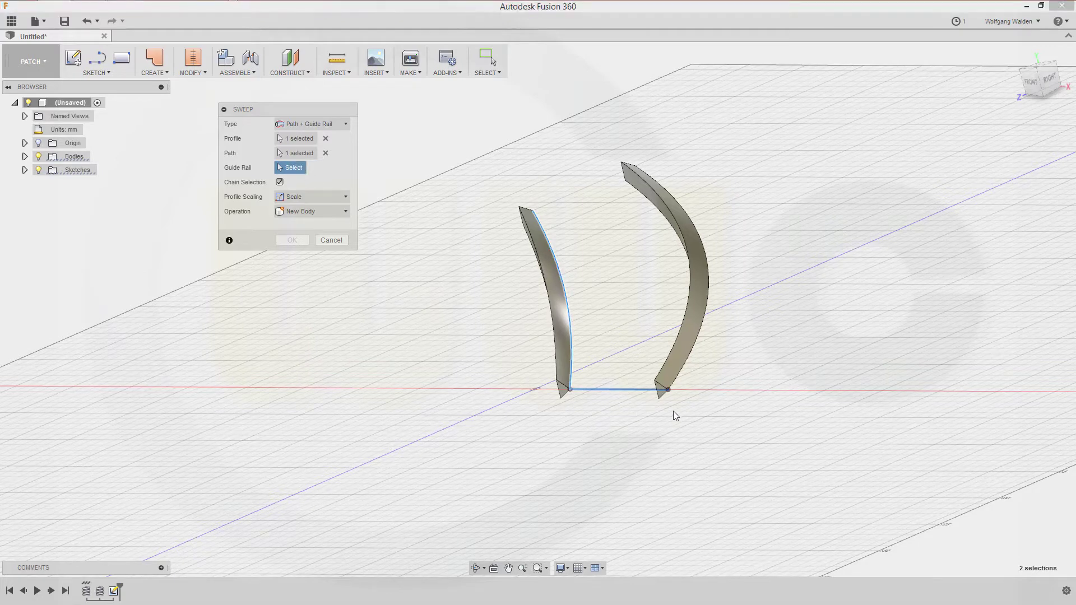
click(681, 375)
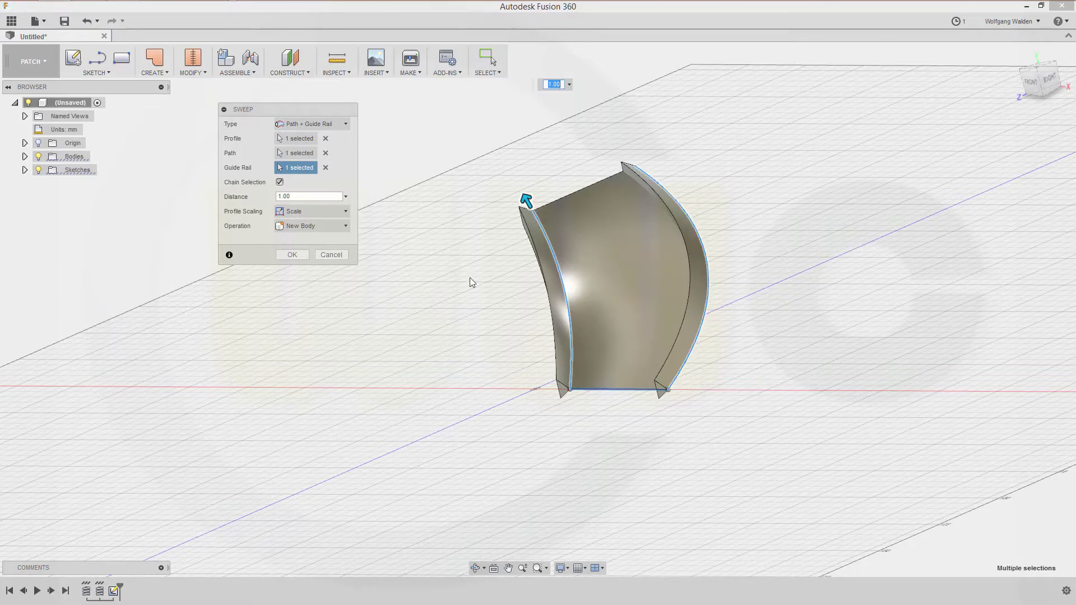
shift+middle_drag(463, 352, 322, 298)
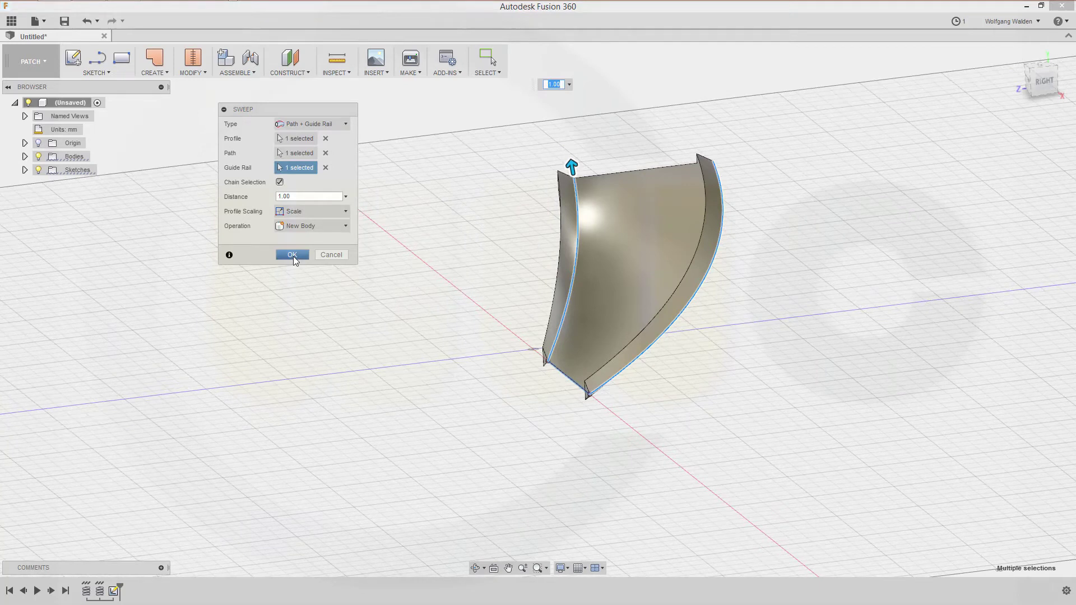
click(293, 256)
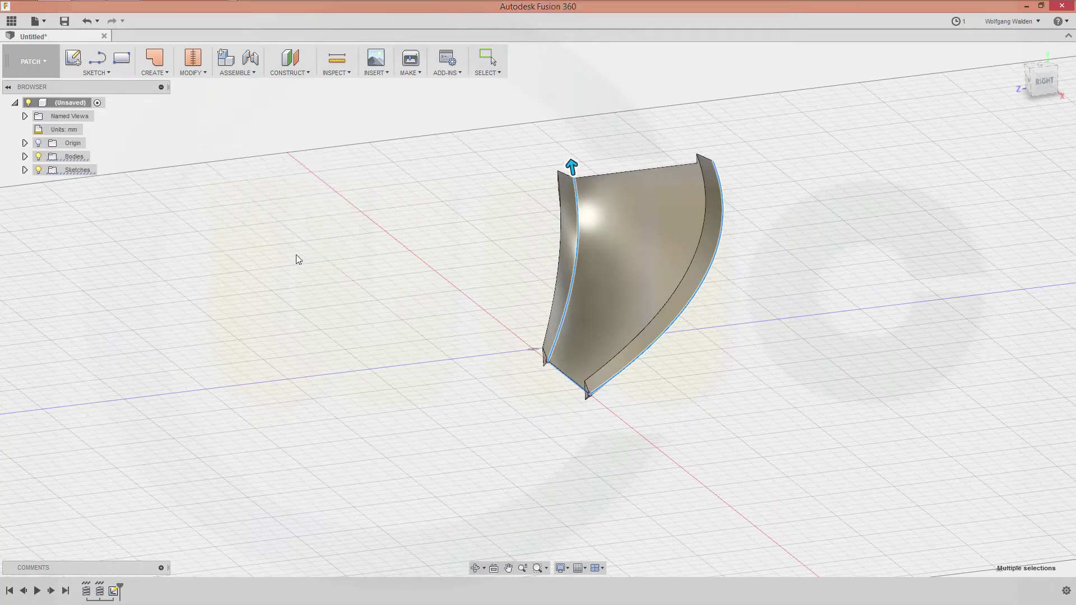
Hide Body1 and Body2 in the browser's Bodies list.
click(25, 169)
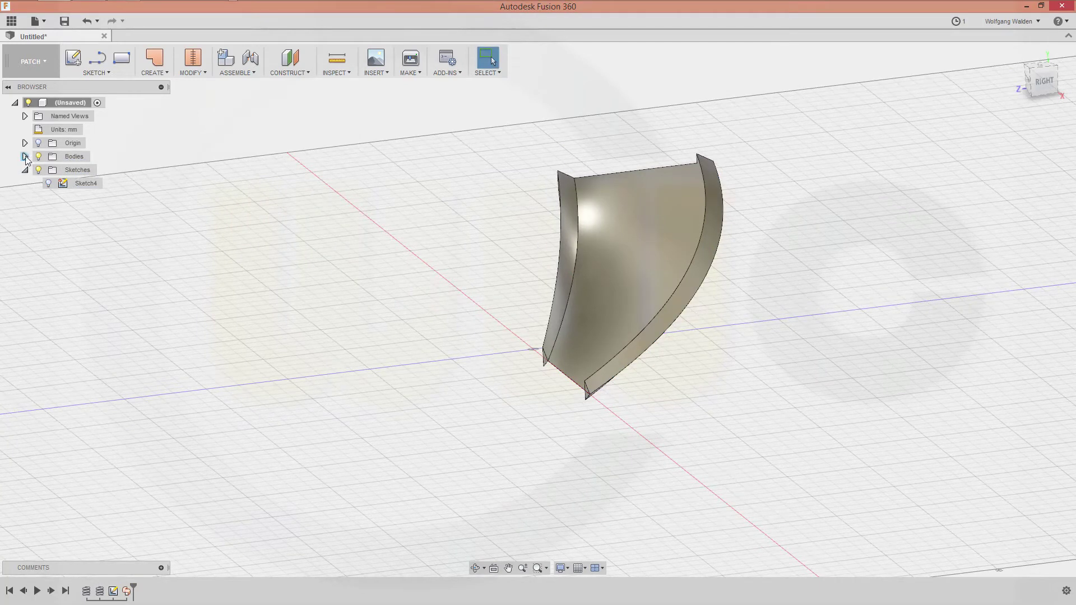
click(25, 156)
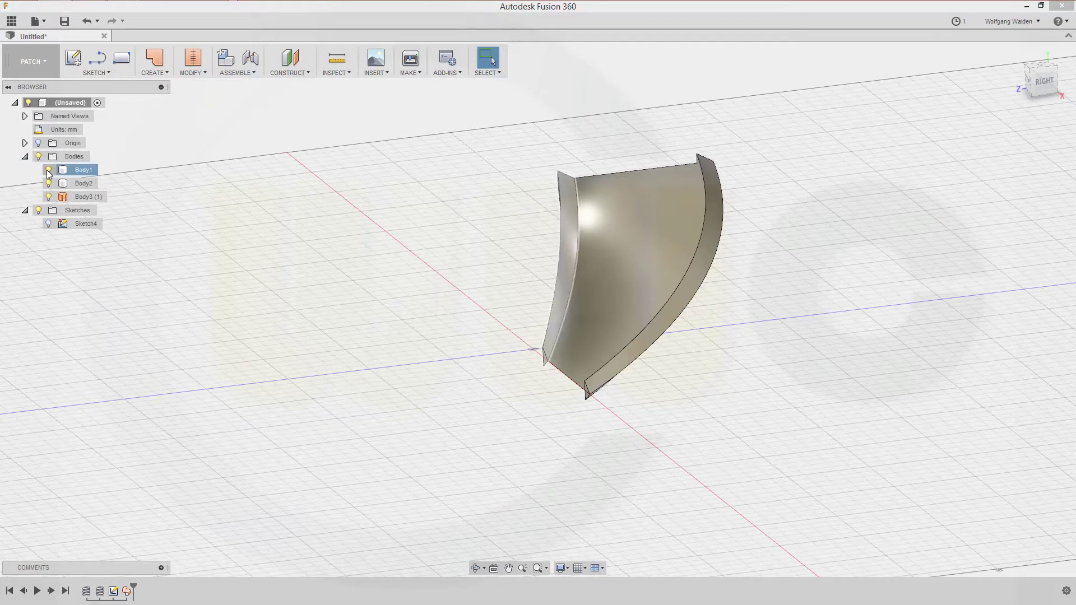
click(48, 170)
click(48, 183)
shift+middle_drag(201, 216, 305, 278)
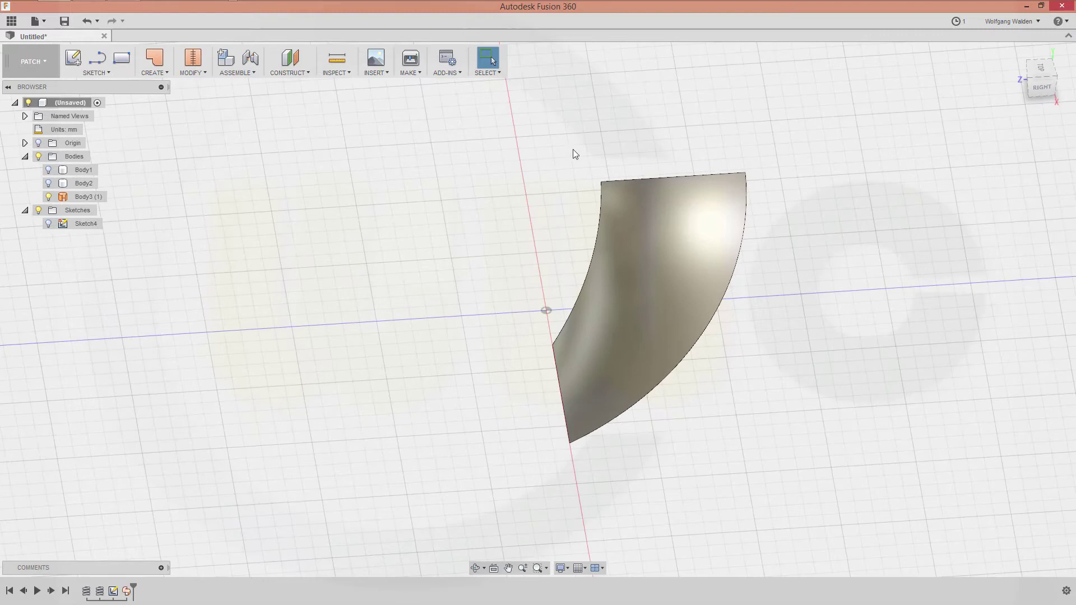
scroll(615, 122, up, 3)
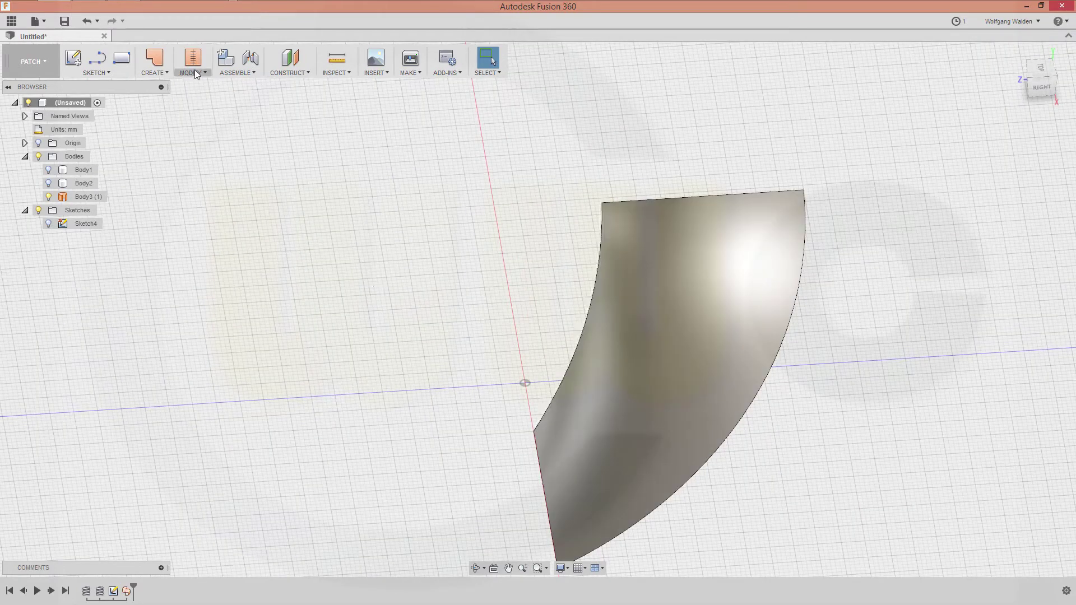
Thicken the swept surface by 1.00 mm into a solid body.
click(205, 72)
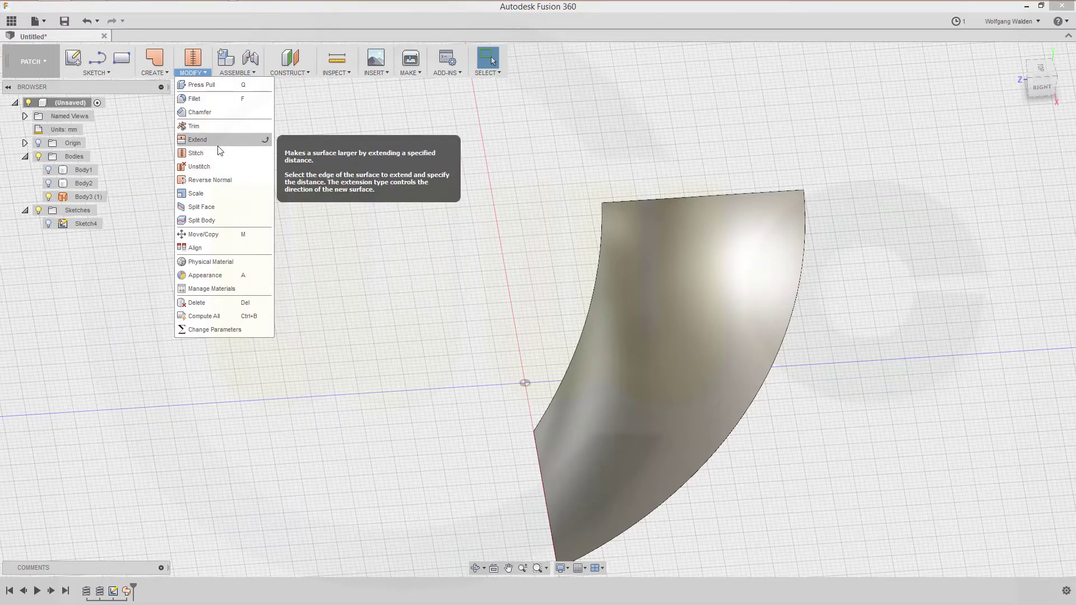
click(155, 68)
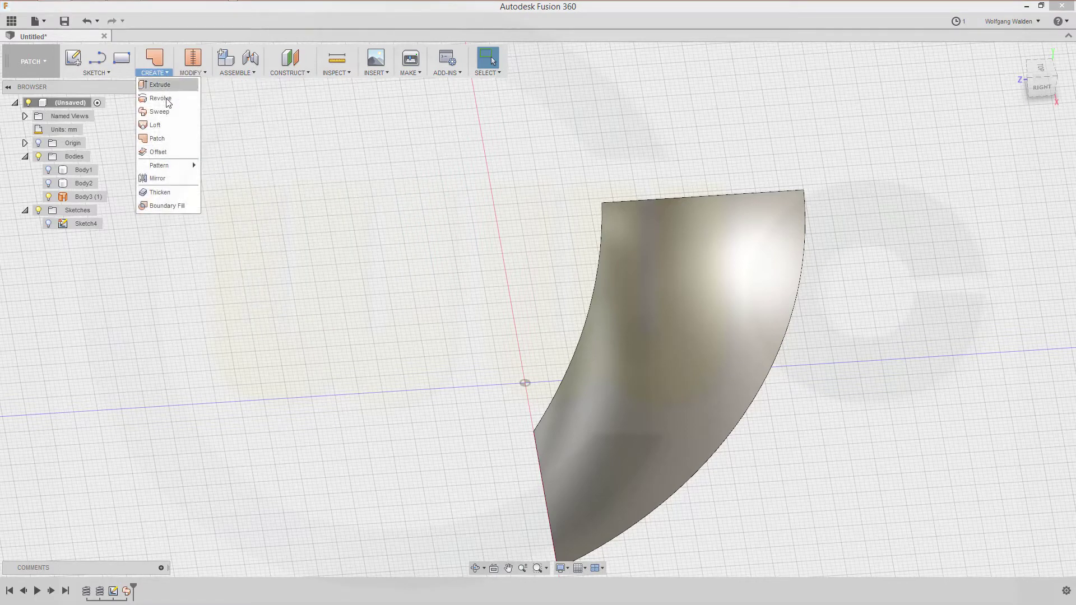
click(160, 192)
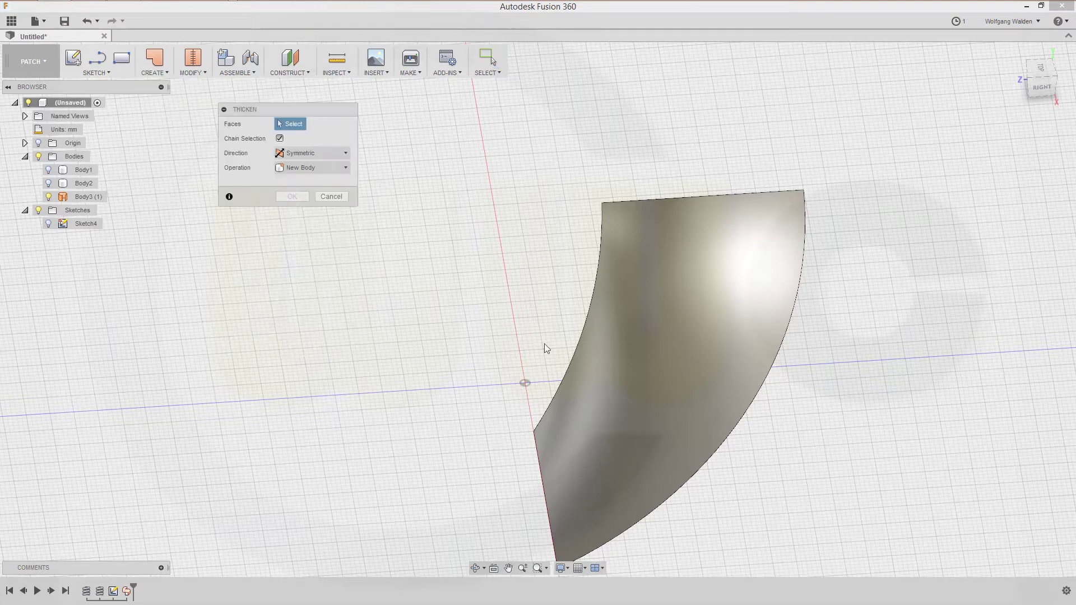
click(634, 350)
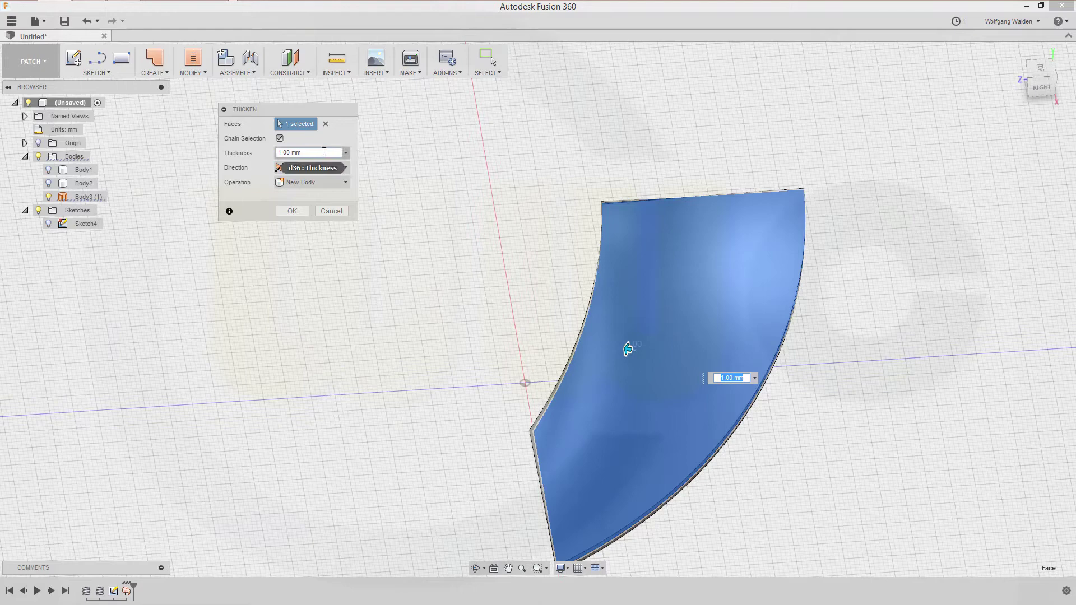
click(298, 212)
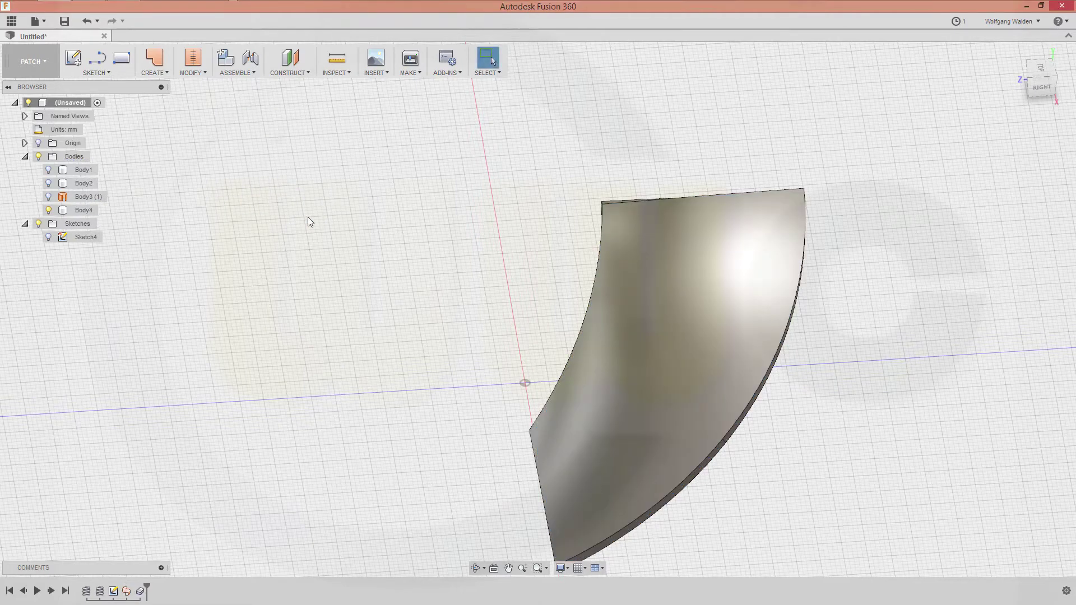
Round the blade's corner edge with a 40 mm fillet.
shift+middle_drag(428, 253, 474, 255)
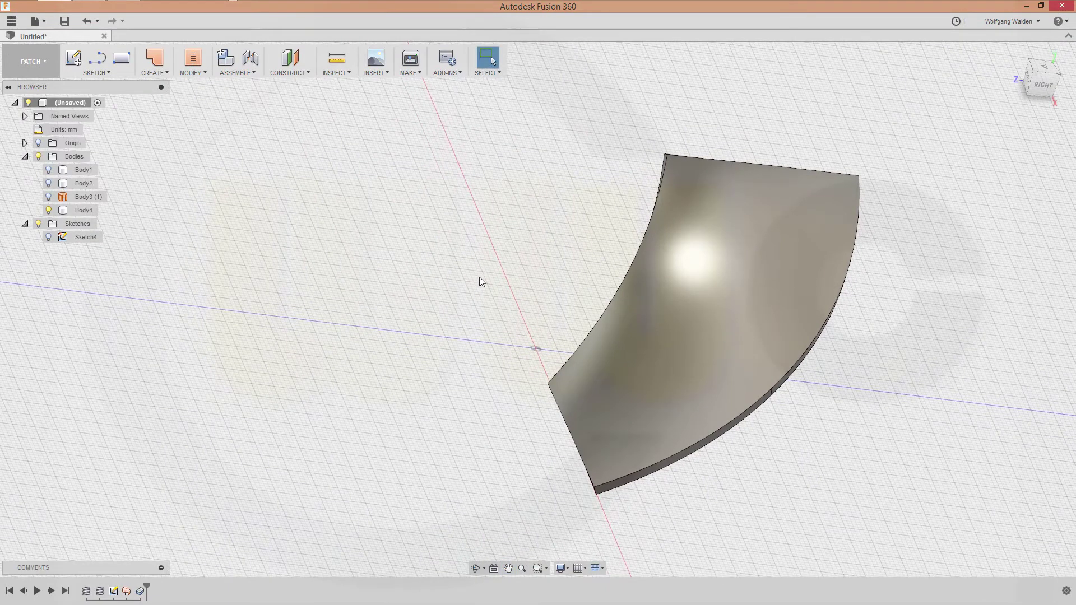
key(f)
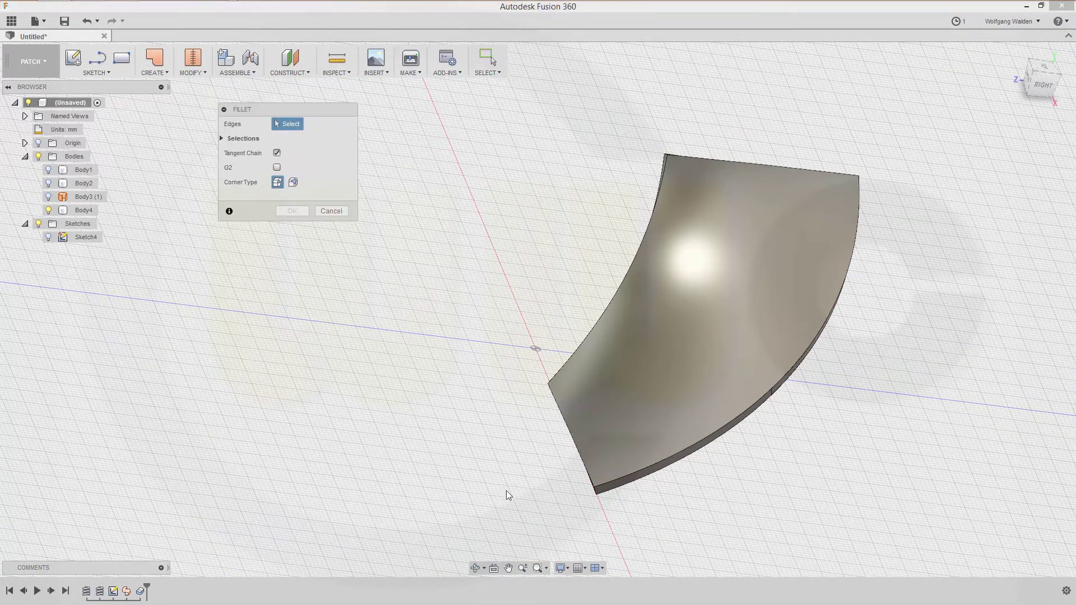
click(595, 494)
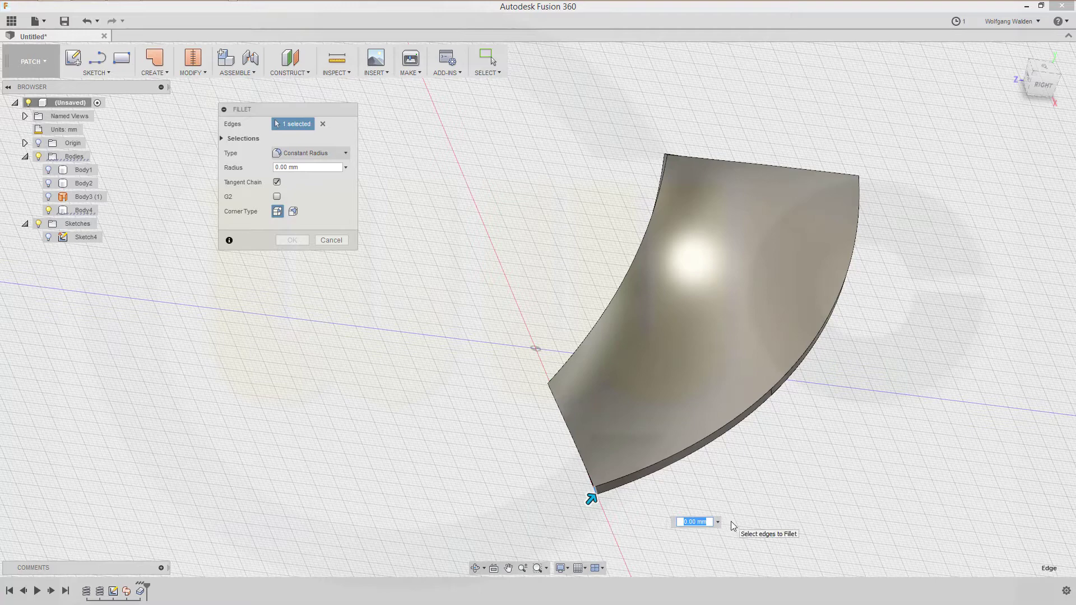
text(40)
key(Return)
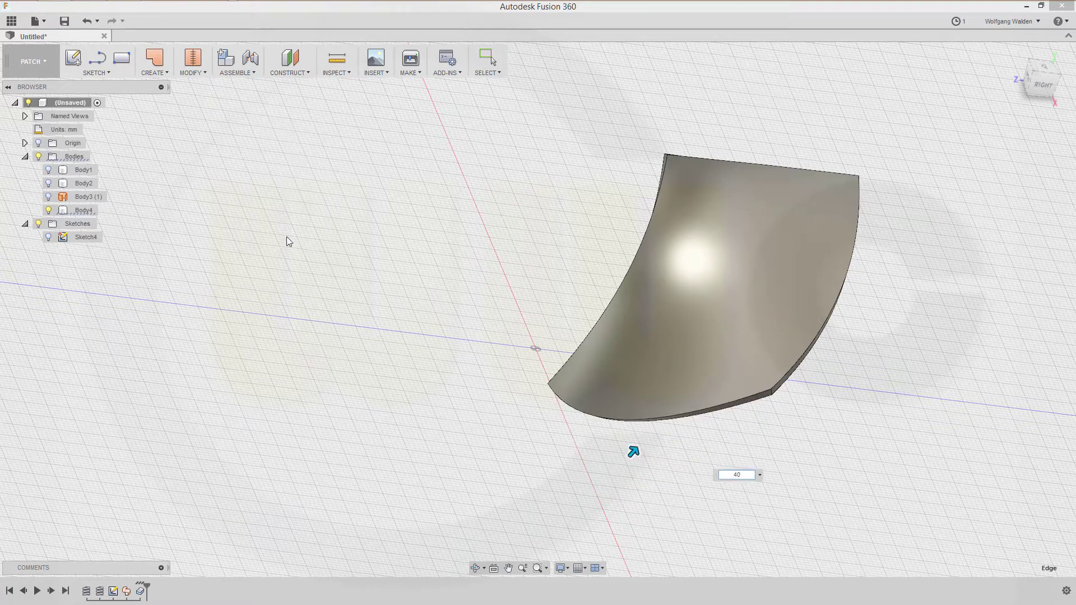
shift+middle_drag(728, 433, 473, 452)
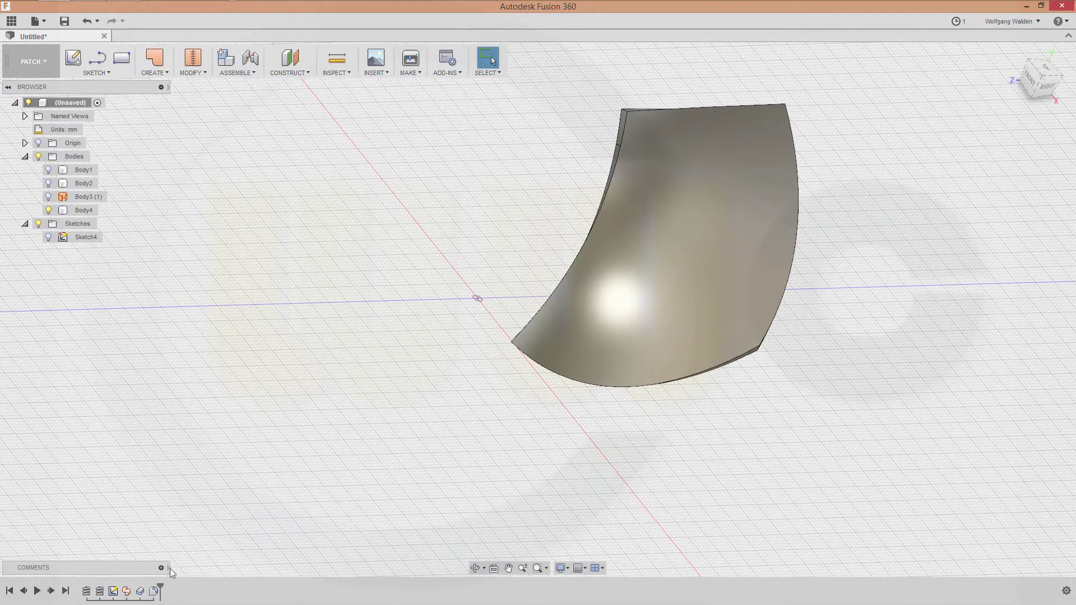
Open Fillet1 for editing and cancel without changes.
click(155, 592)
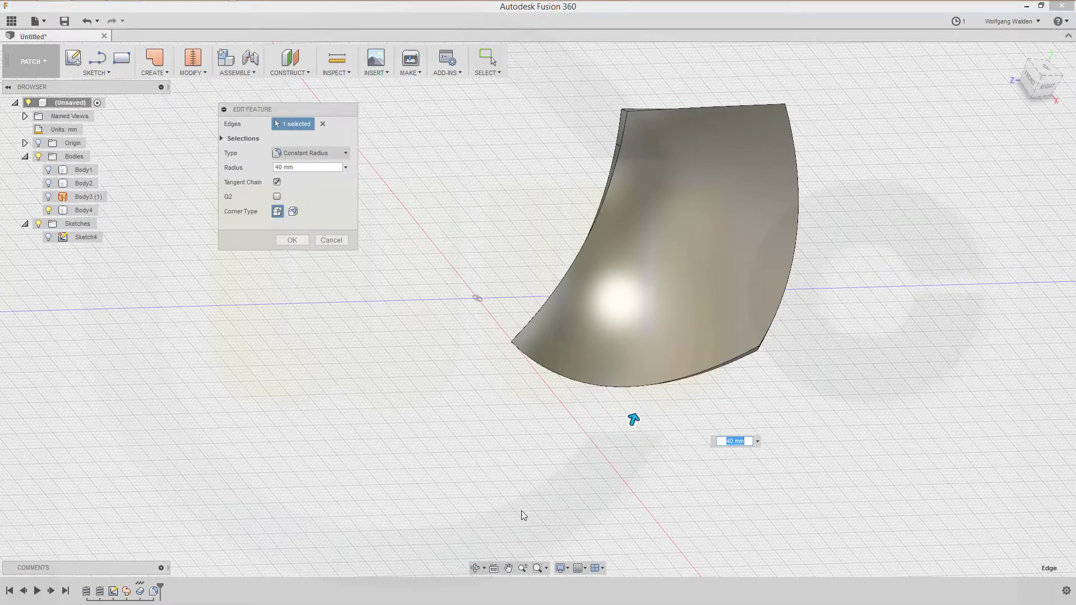
shift+middle_drag(492, 432, 446, 380)
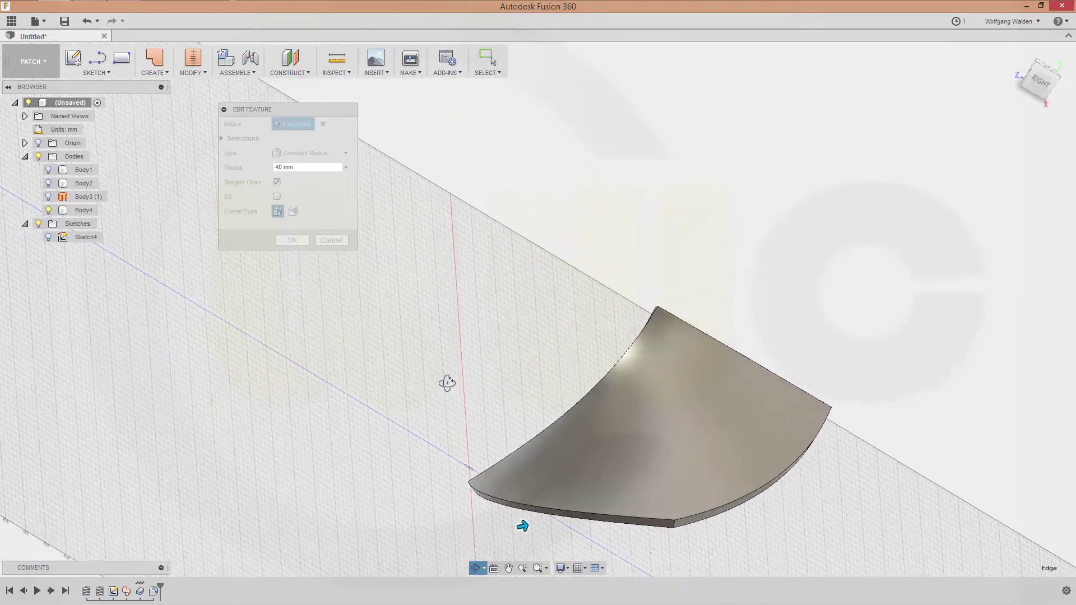
click(331, 240)
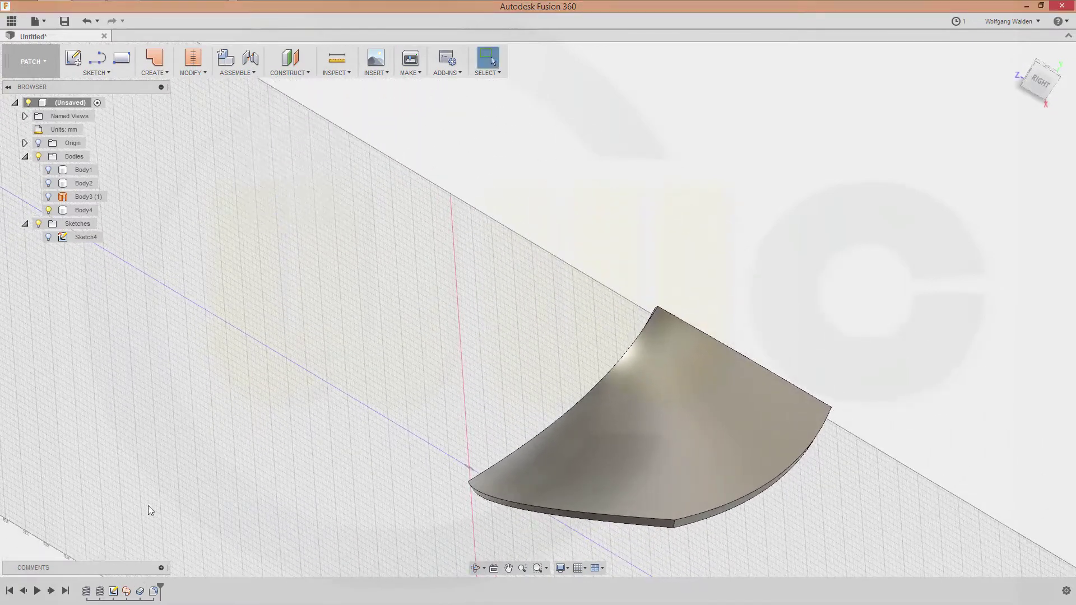
Delete the existing fillet feature from the timeline.
right_click(159, 593)
click(186, 536)
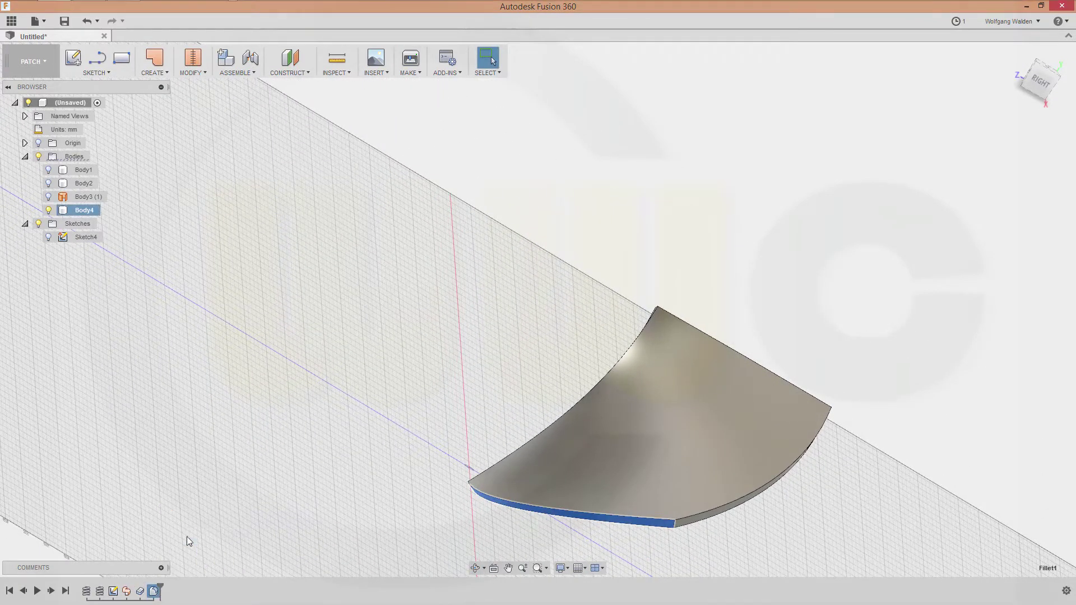
right_click(153, 591)
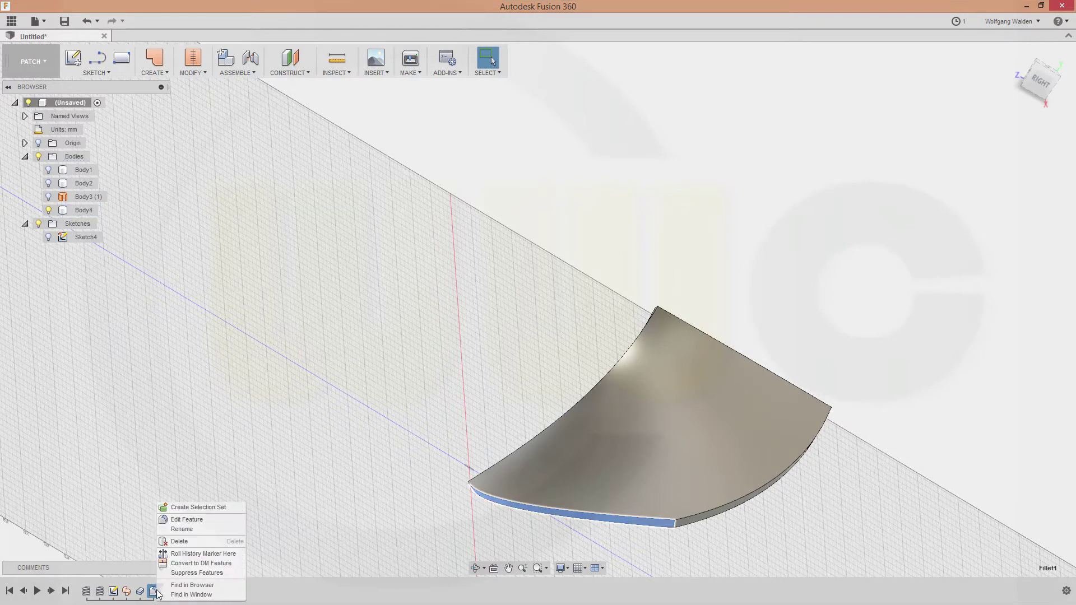
click(182, 542)
shift+middle_drag(460, 484, 297, 130)
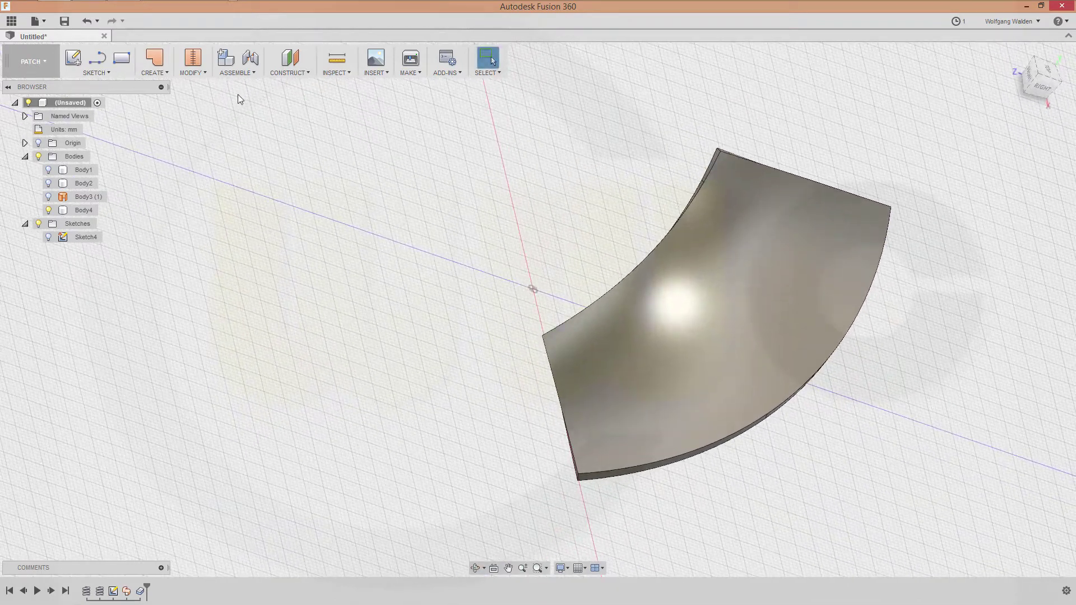
Fillet one corner edge of the blade with a 20 mm radius.
key(f)
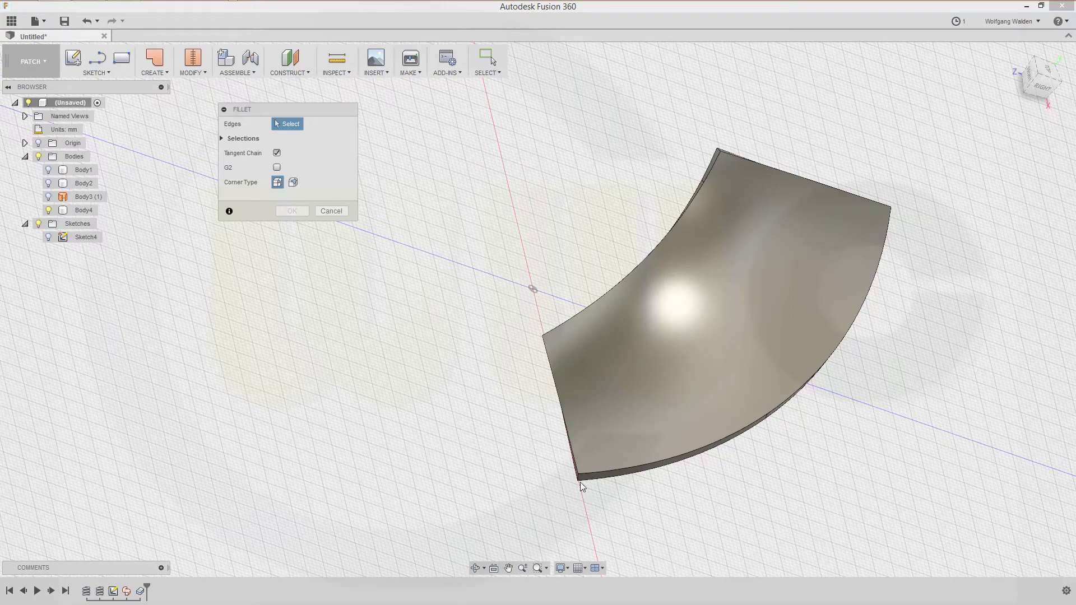
scroll(580, 496, up, 3)
scroll(580, 496, up, 2)
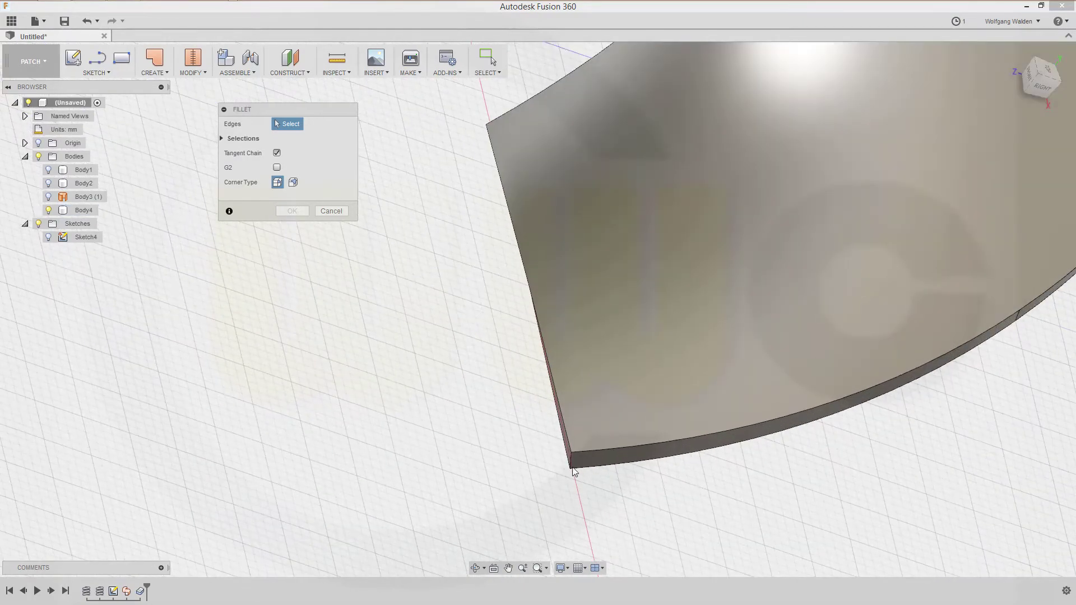
click(566, 453)
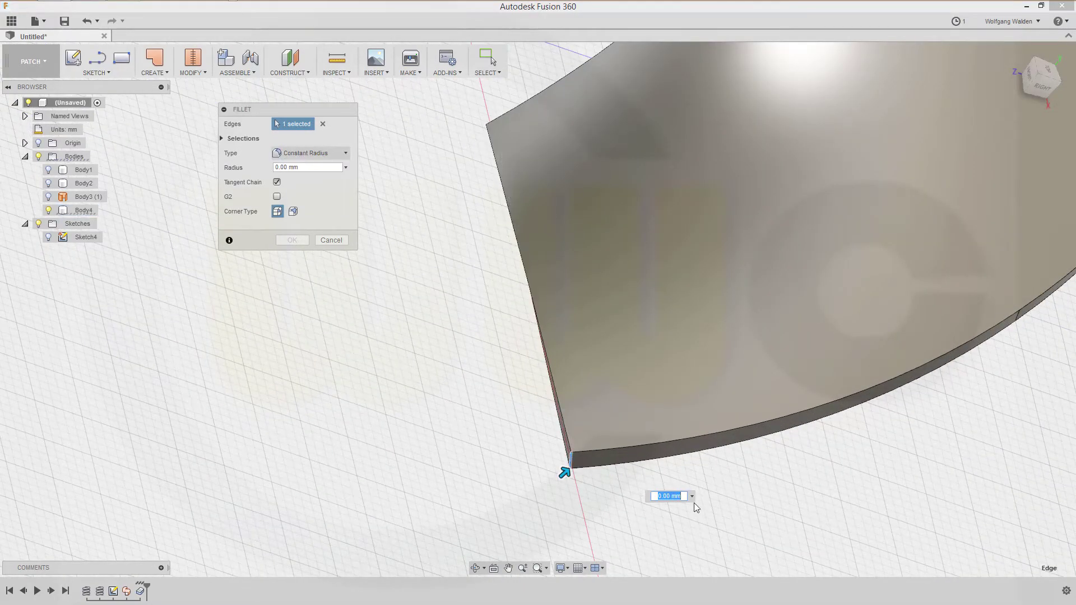
text(20)
key(Return)
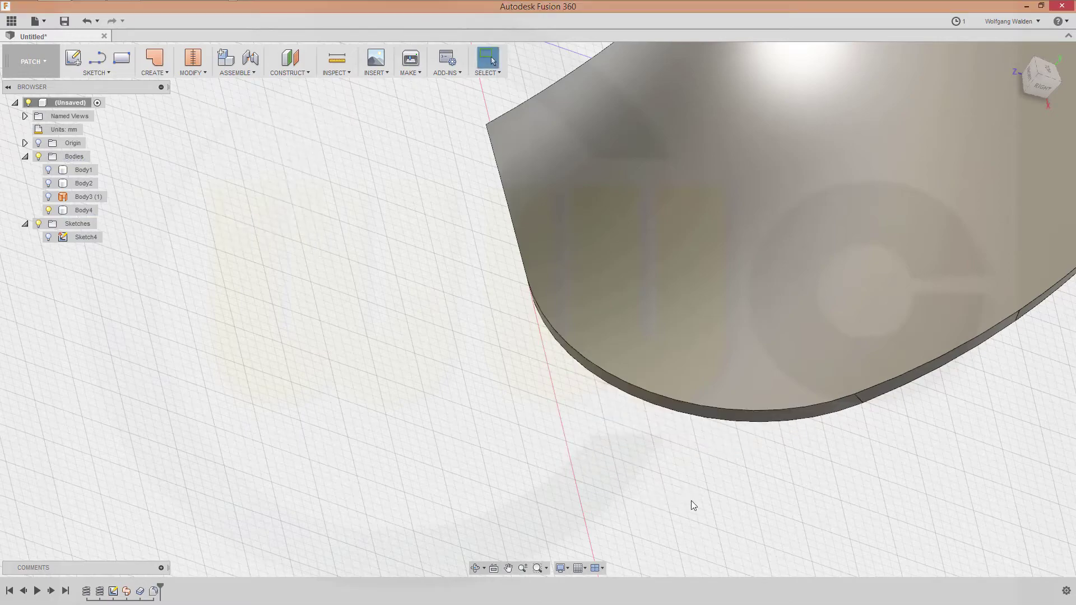
Fillet the blade's other corner edge with a 15 mm radius.
scroll(873, 334, down, 4)
middle_drag(930, 247, 687, 385)
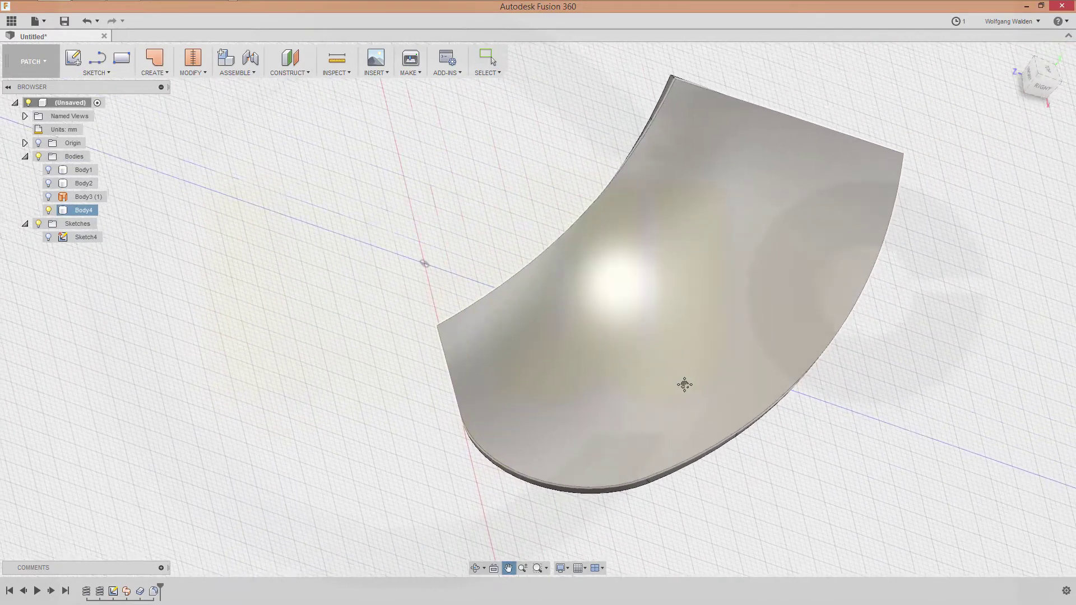
shift+middle_drag(852, 261, 752, 254)
key(f)
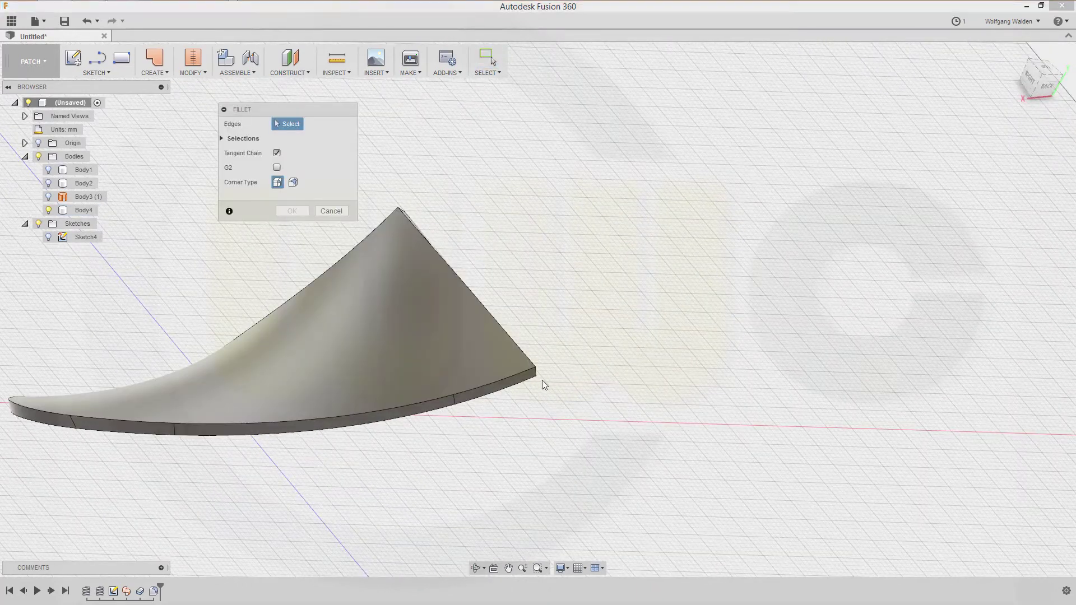
click(534, 372)
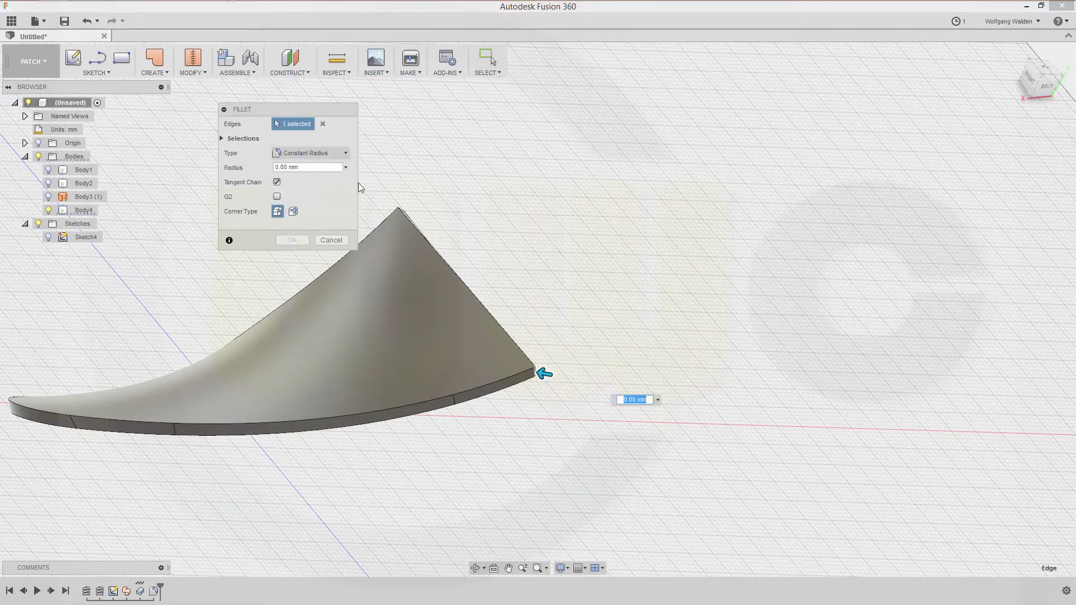
text(15)
key(Return)
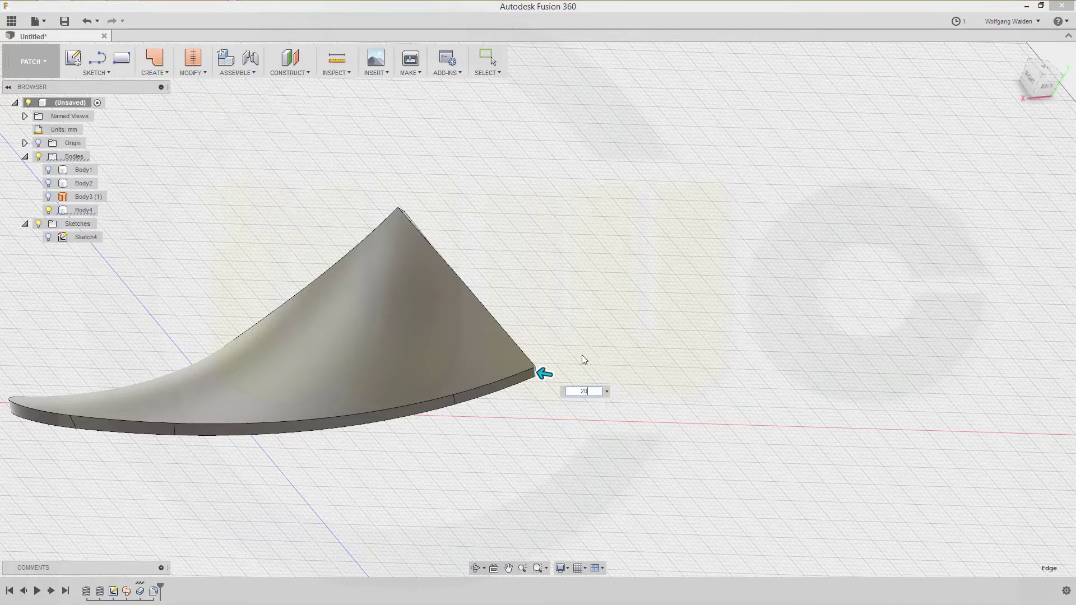
click(389, 344)
middle_drag(389, 344, 644, 254)
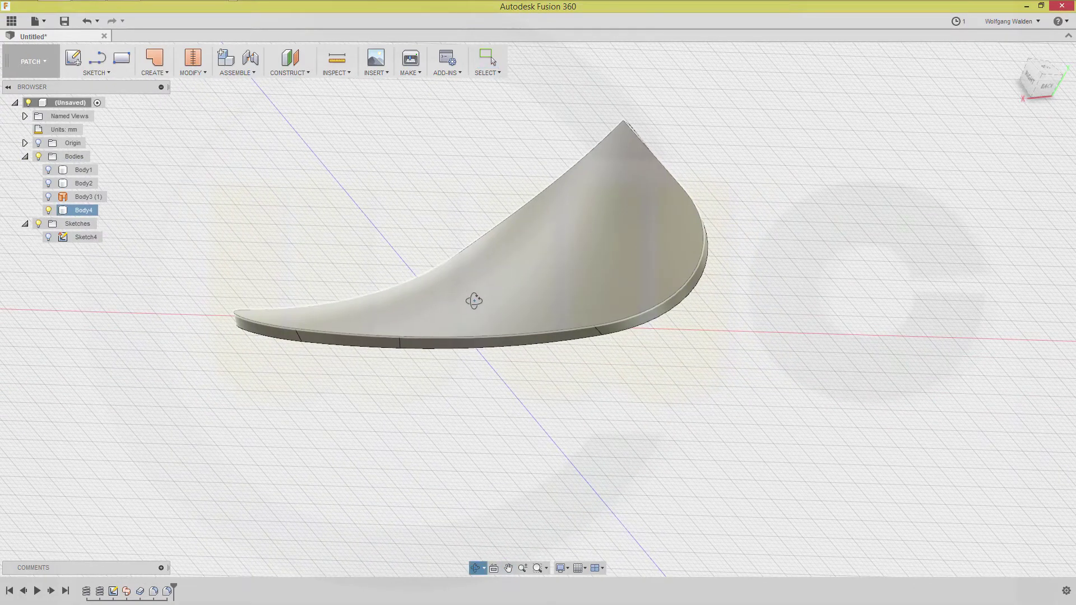
shift+middle_drag(471, 301, 747, 207)
key(F6)
click(193, 297)
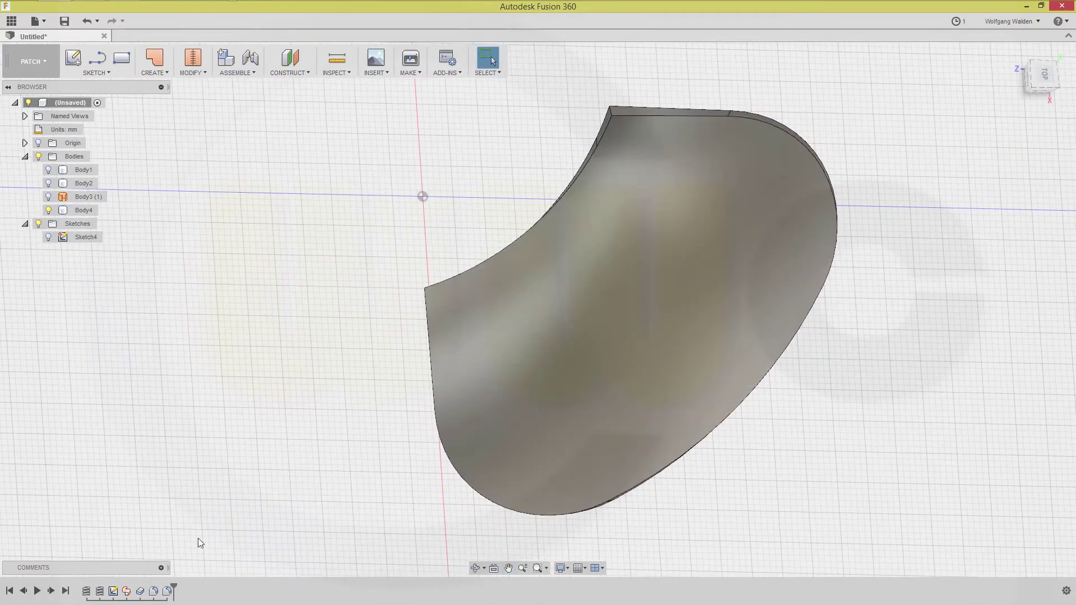
double_click(153, 591)
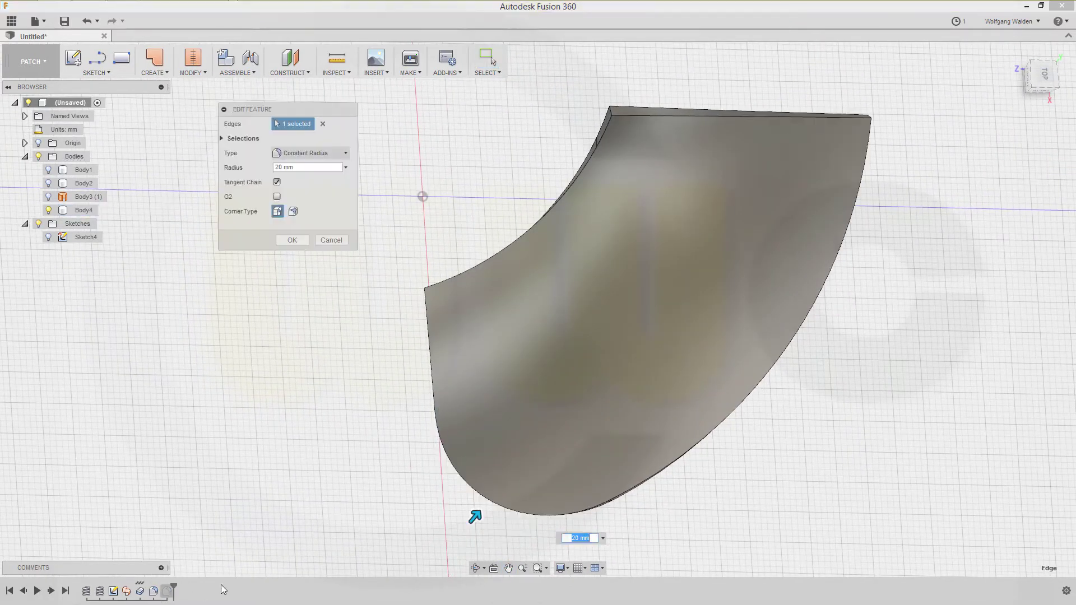
text(30)
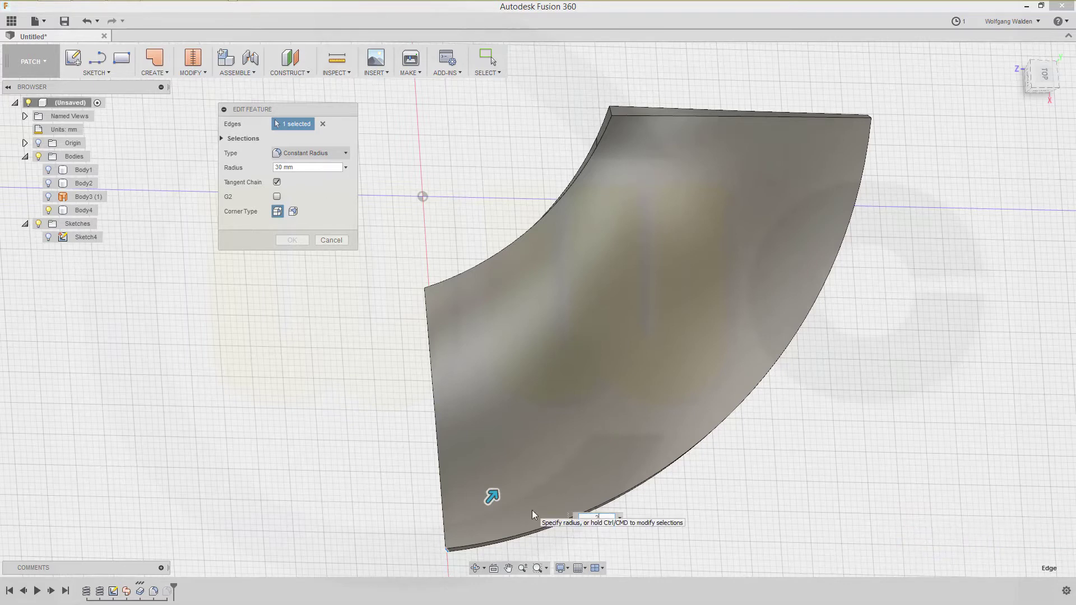
key(Return)
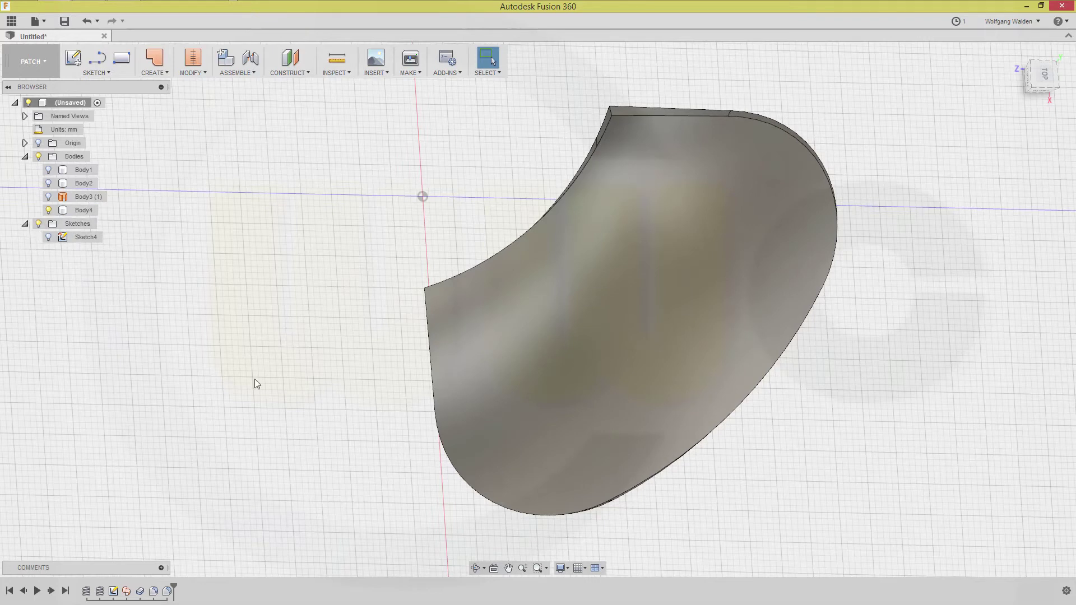
Set the blade's Thicken feature to a 0.5 mm thickness.
double_click(144, 593)
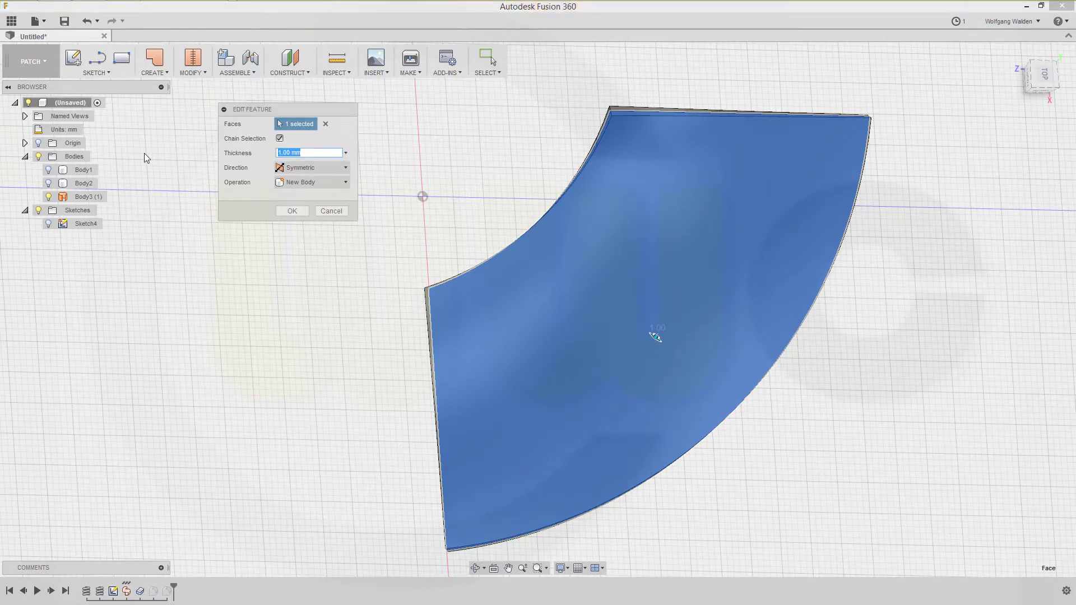
key(Return)
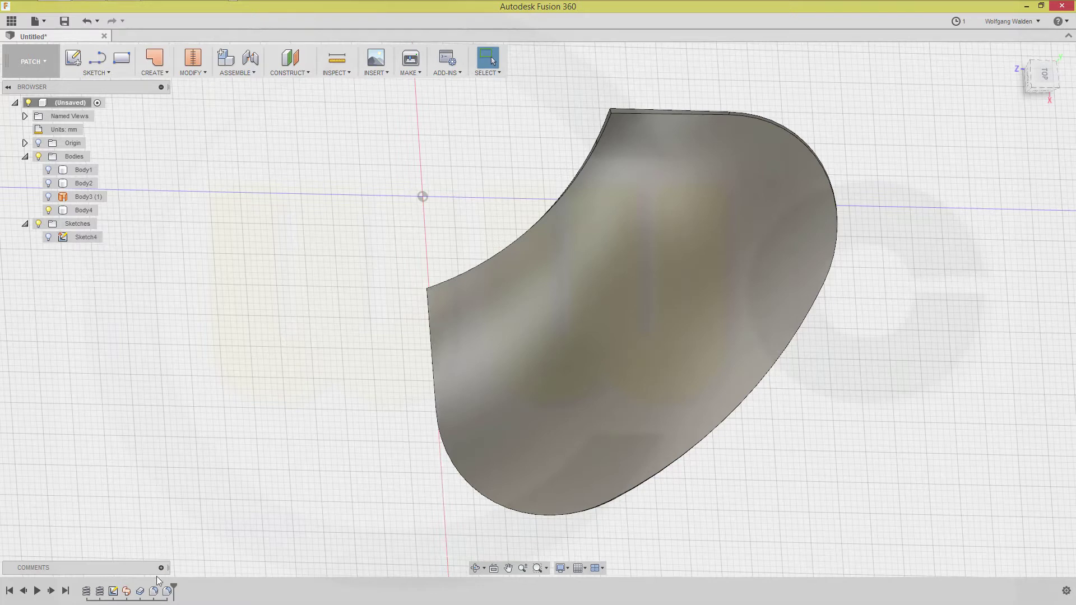
double_click(140, 591)
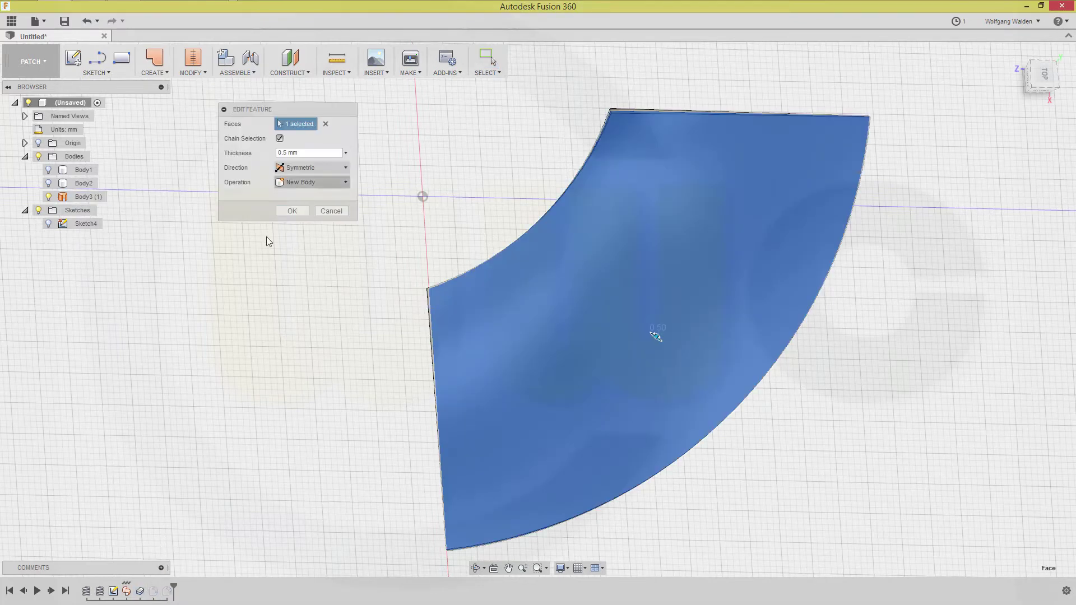
click(293, 210)
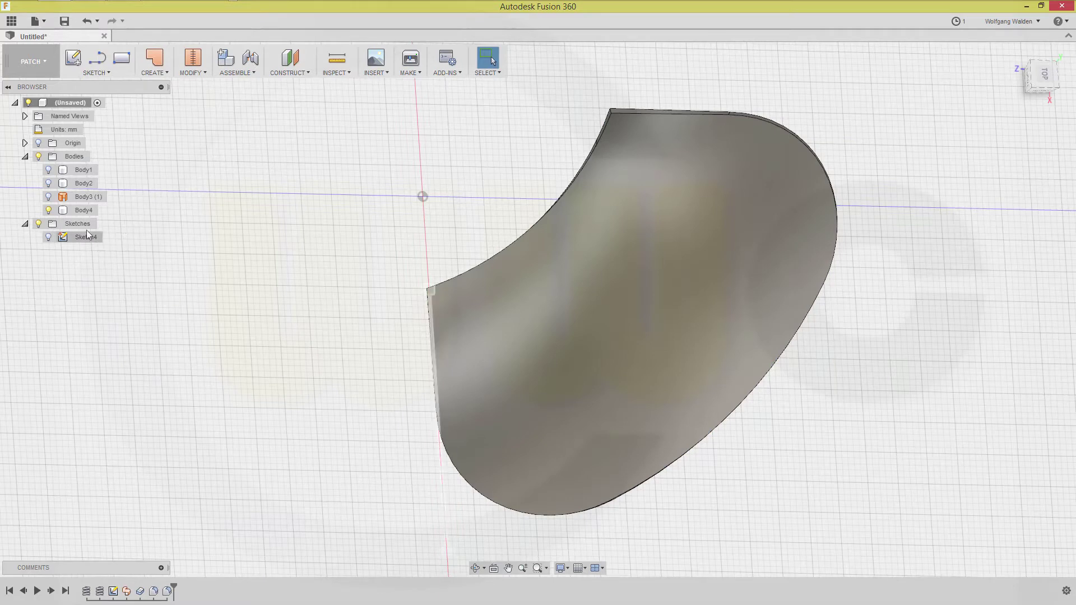
Try a 20 mm radius on the blade's corner fillet, then abandon it after the error.
double_click(155, 594)
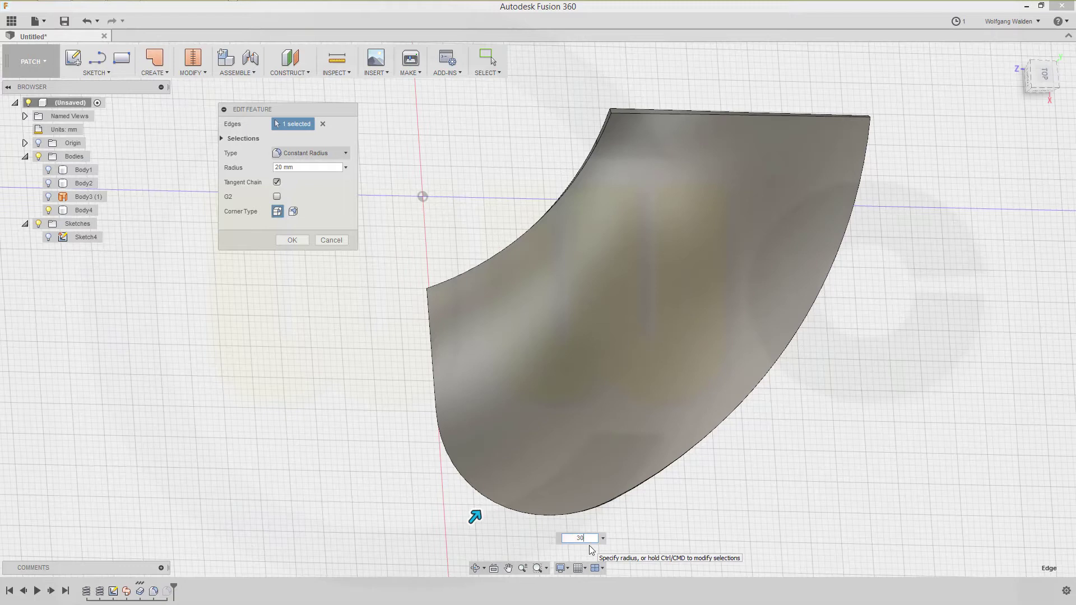
key(Return)
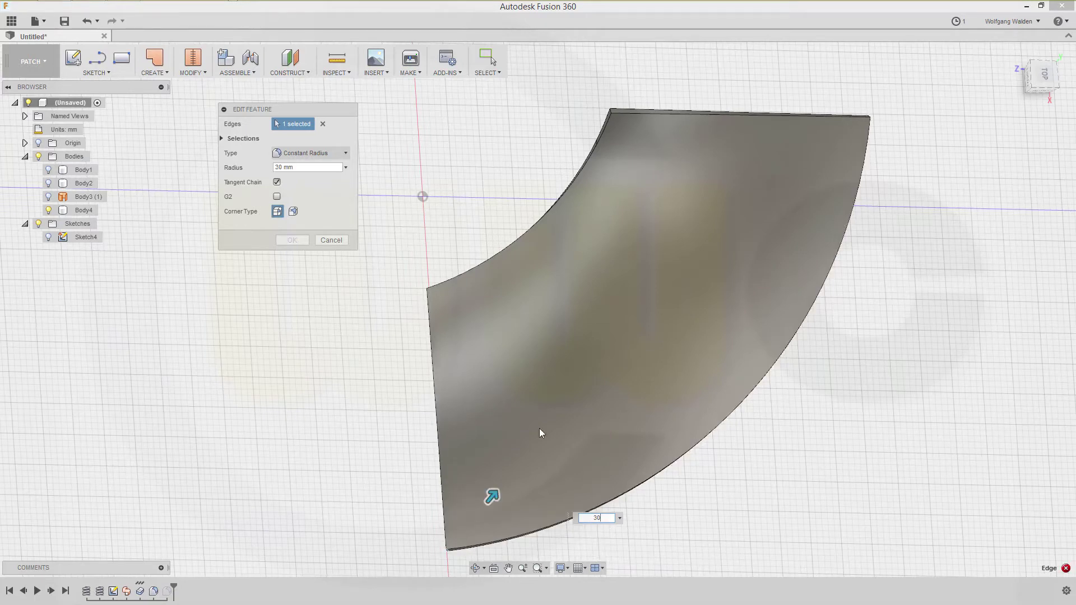
text(20)
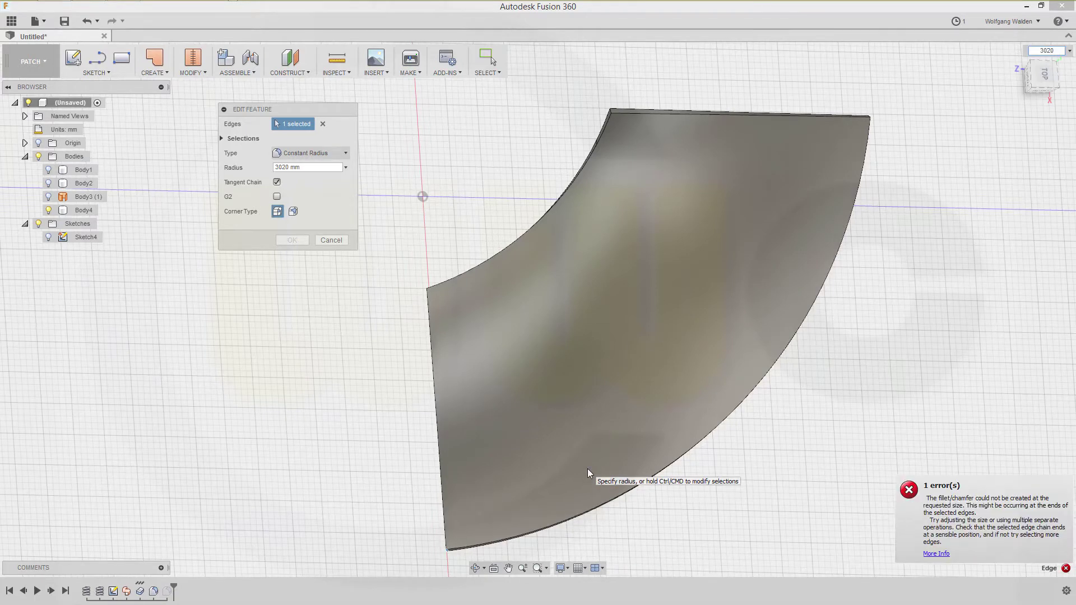
key(Return)
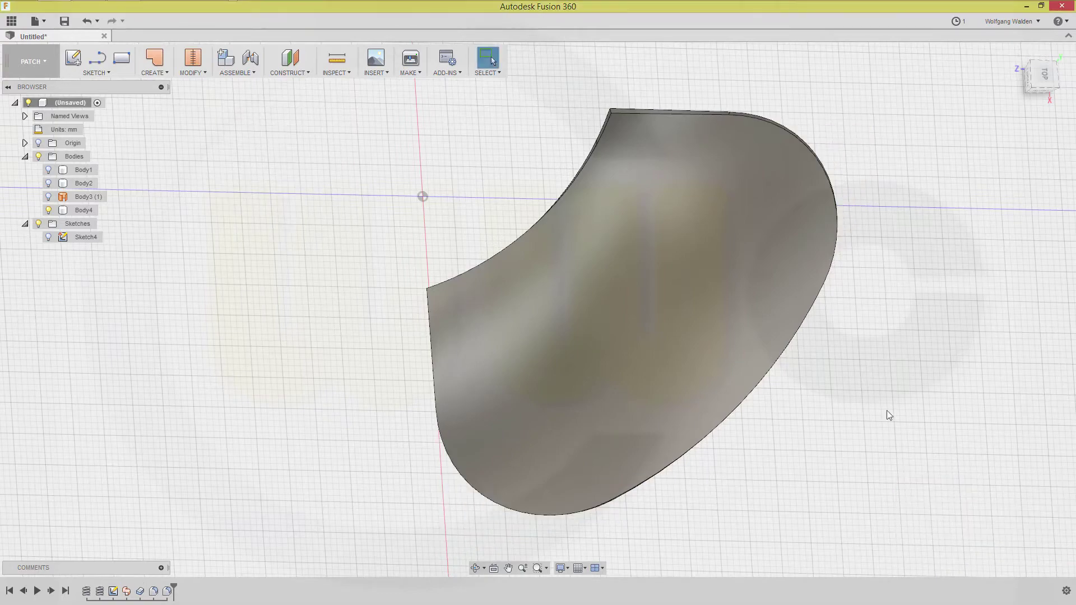
shift+middle_drag(751, 278, 557, 379)
key(Escape)
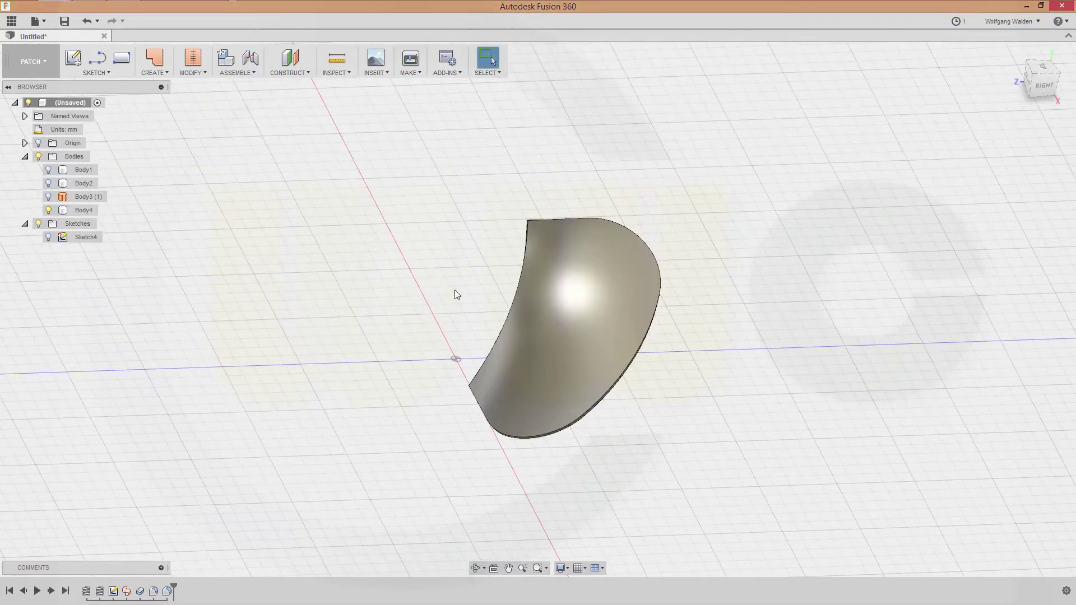
On the horizontal origin plane, sketch a 30 mm diameter circle centred on the origin.
click(74, 59)
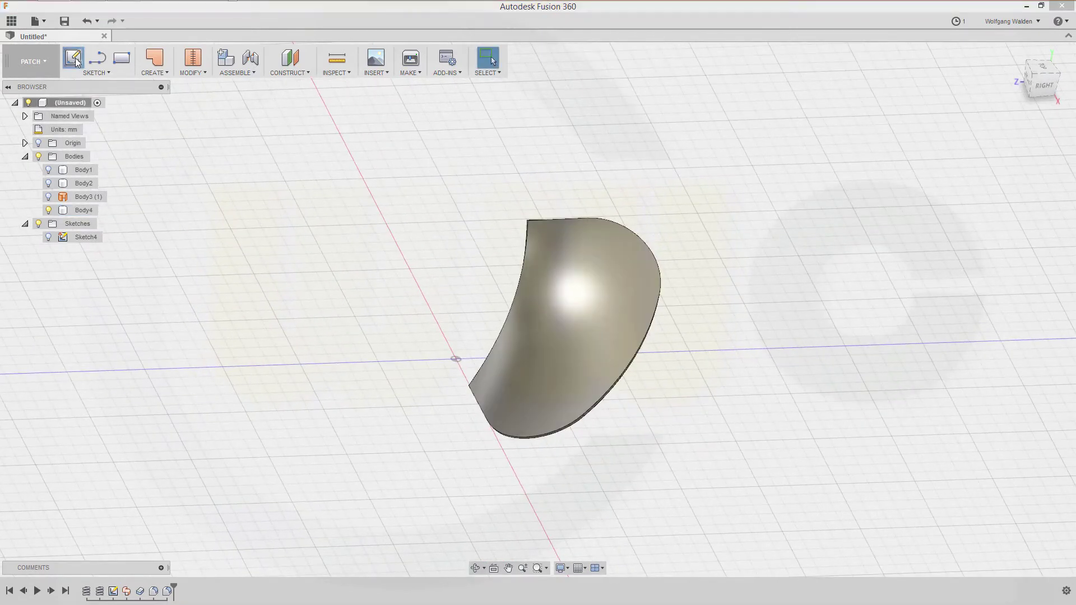
click(424, 377)
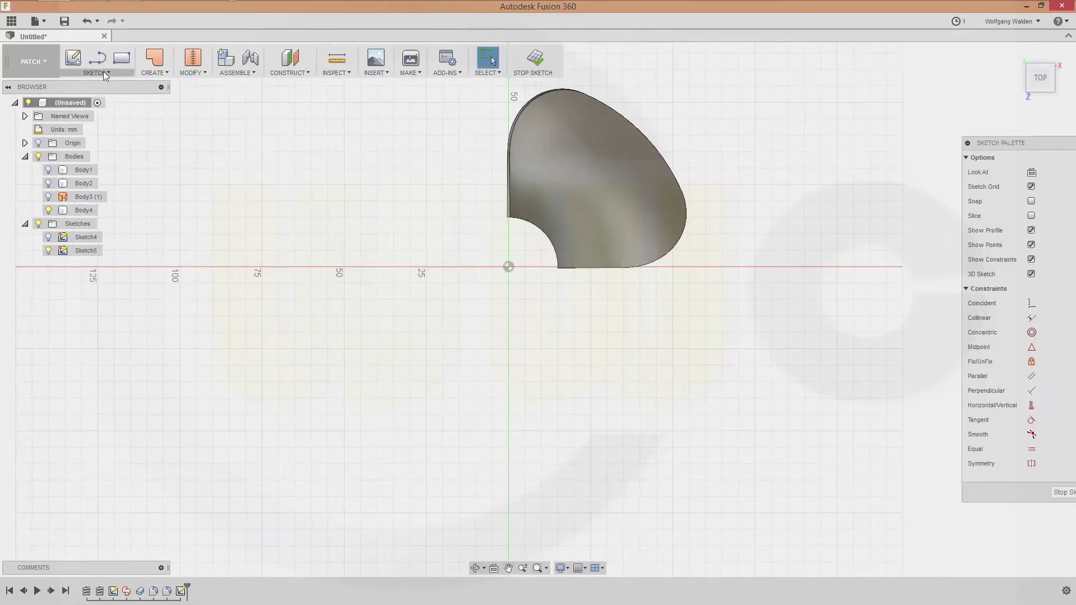
key(c)
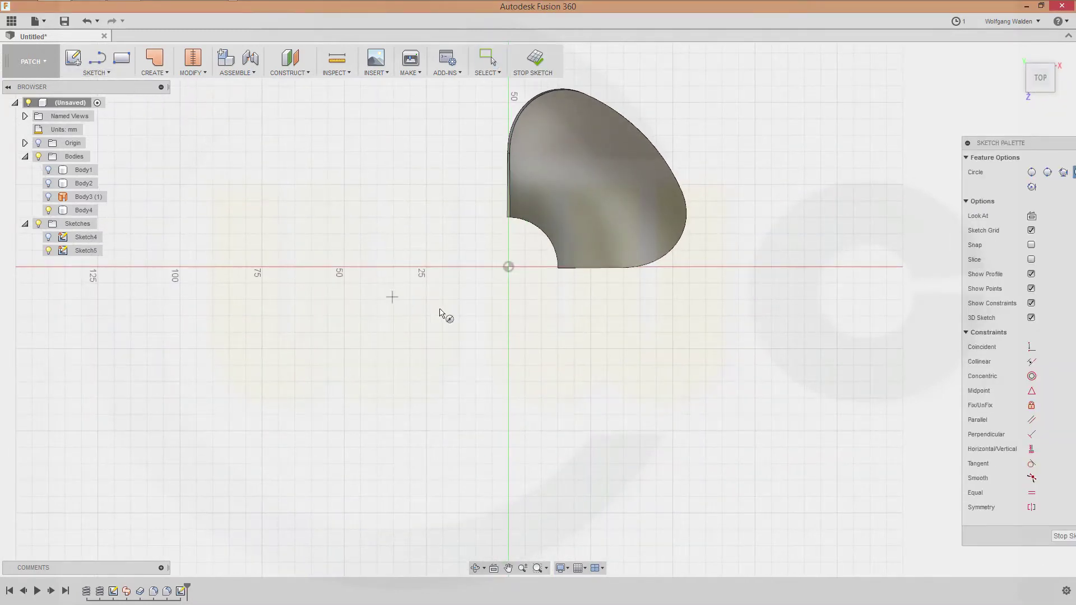
click(508, 267)
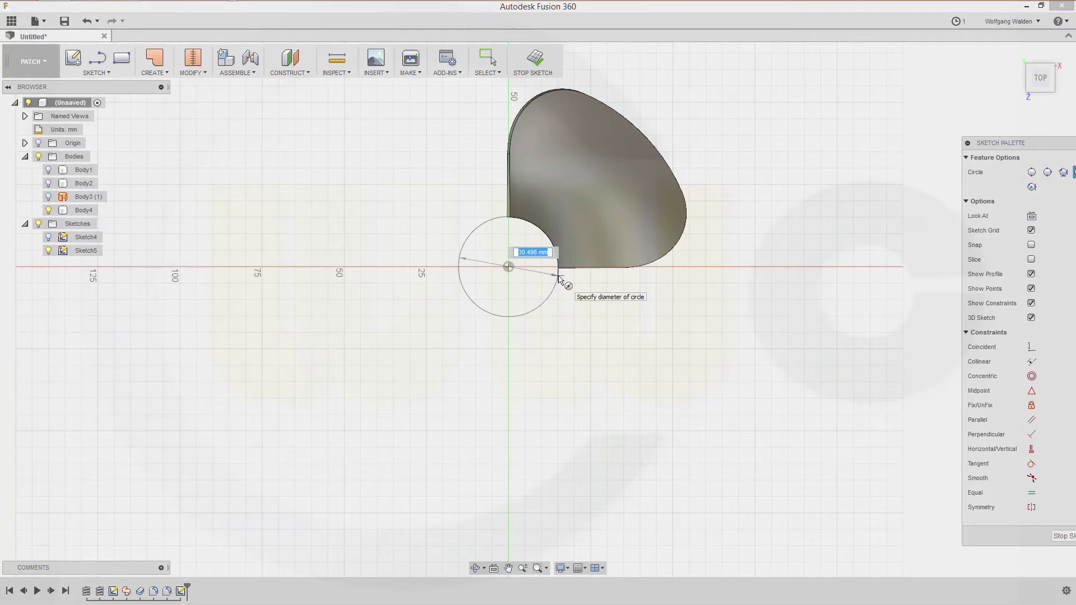
text(32)
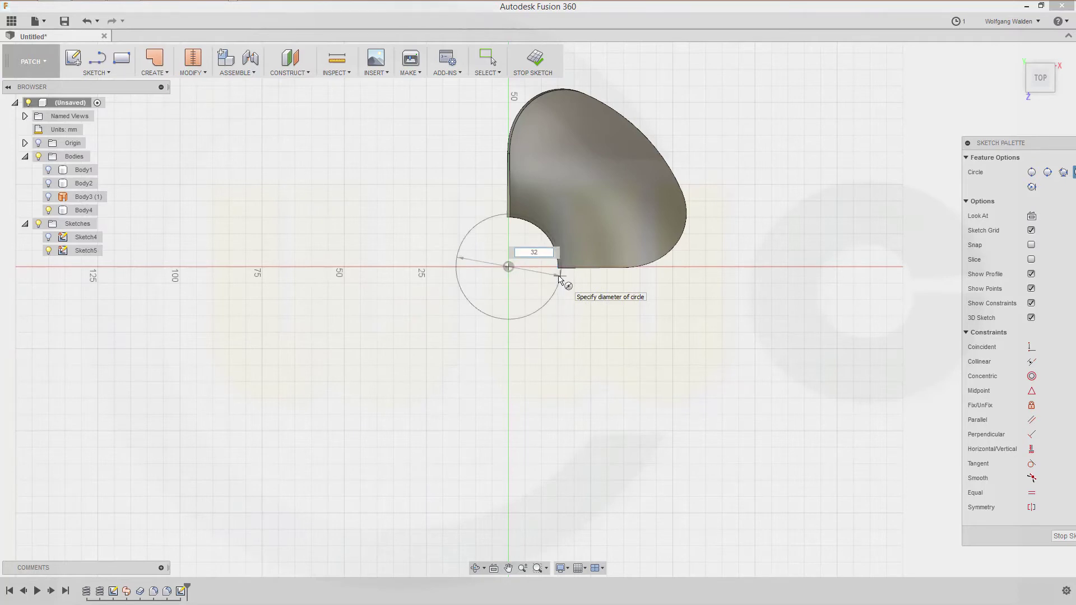
key(Tab)
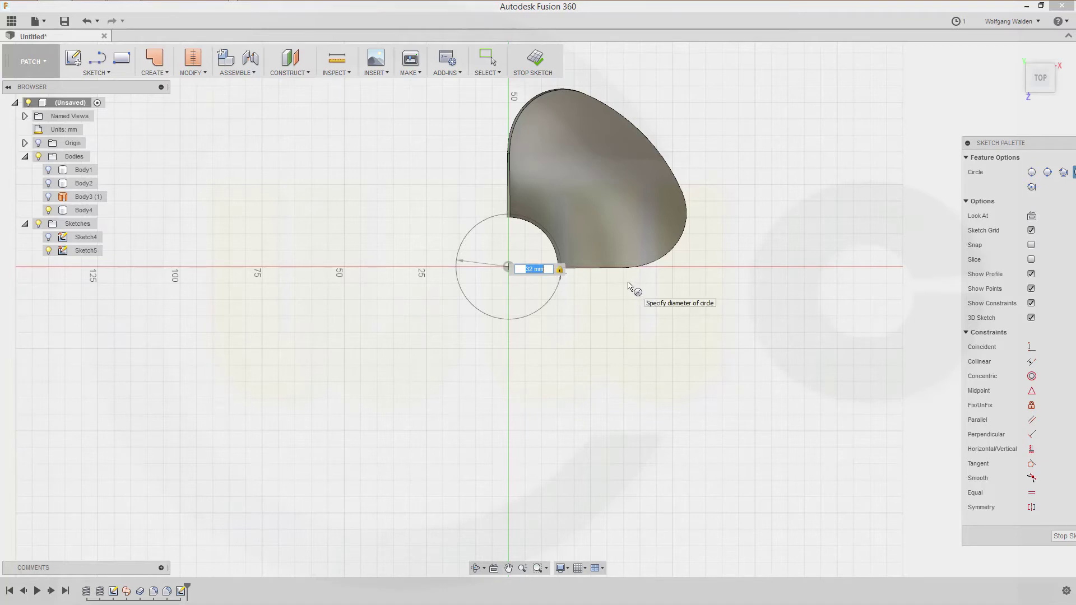
key(Return)
key(Escape)
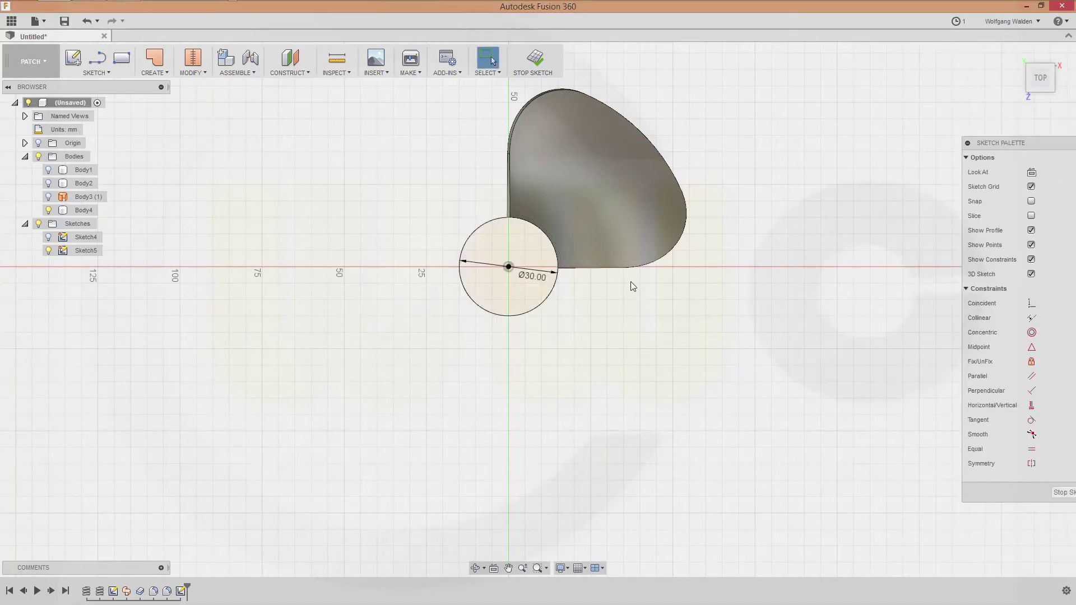
shift+middle_drag(575, 283, 576, 234)
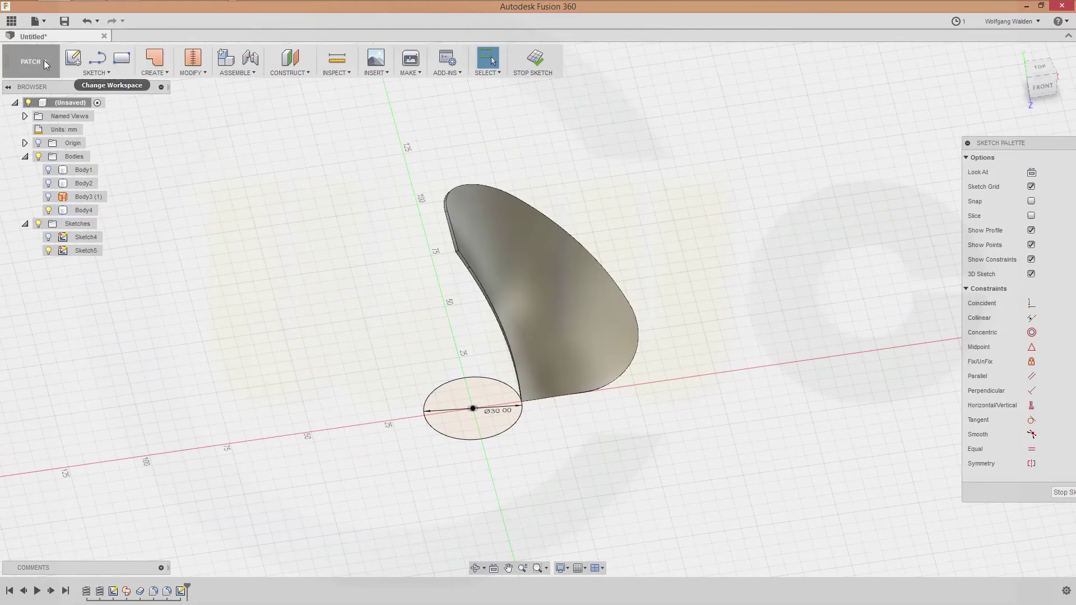
Finish the sketch and switch to the solid modelling workspace.
click(533, 60)
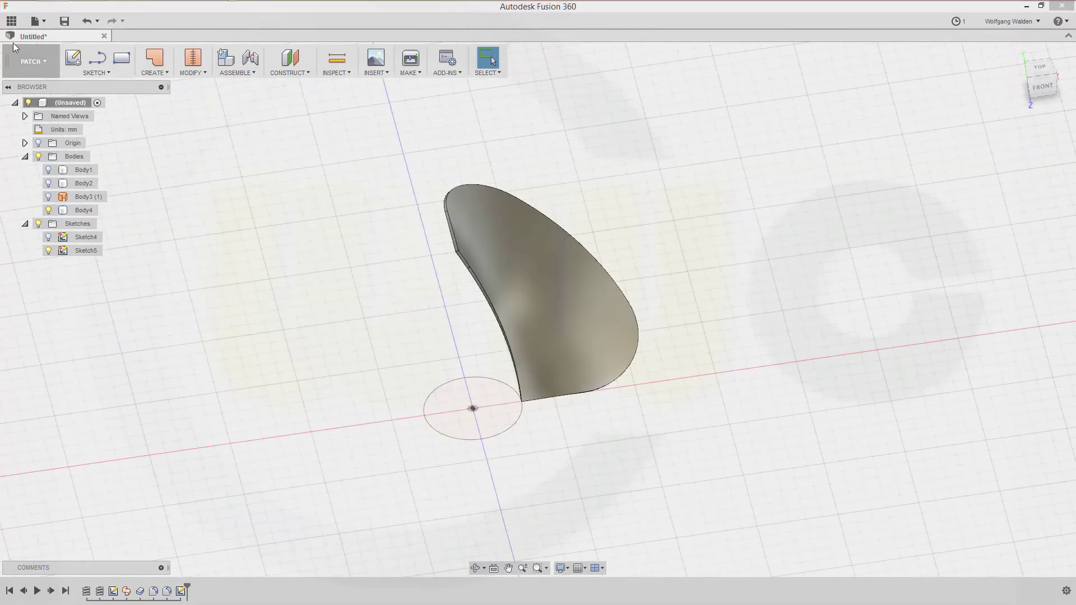
click(48, 63)
click(28, 87)
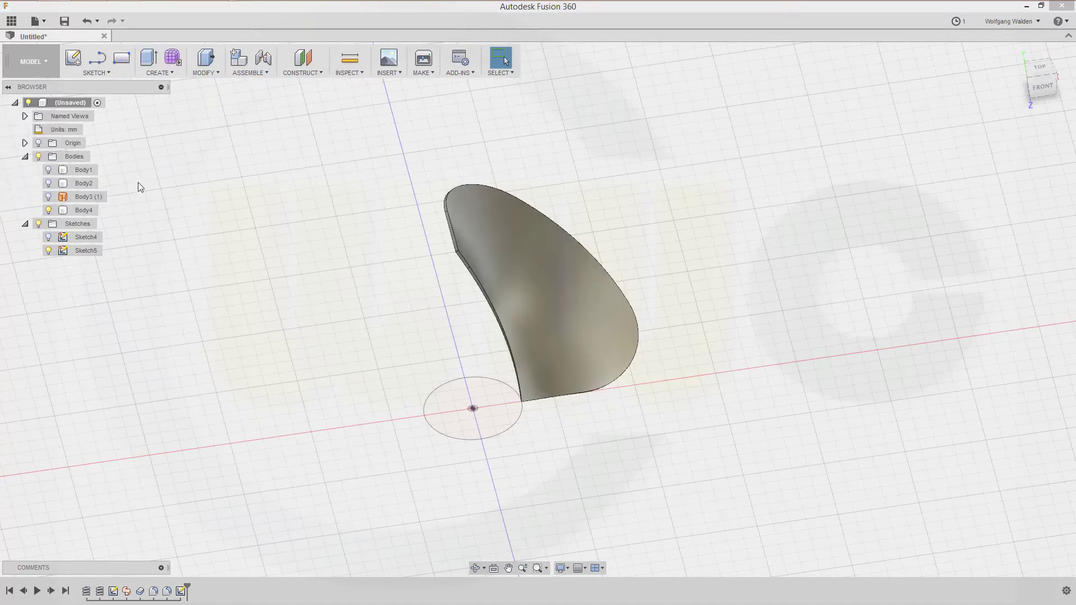
Extrude the small circle two-sided, 65 mm and 5 mm, as a new body.
click(148, 58)
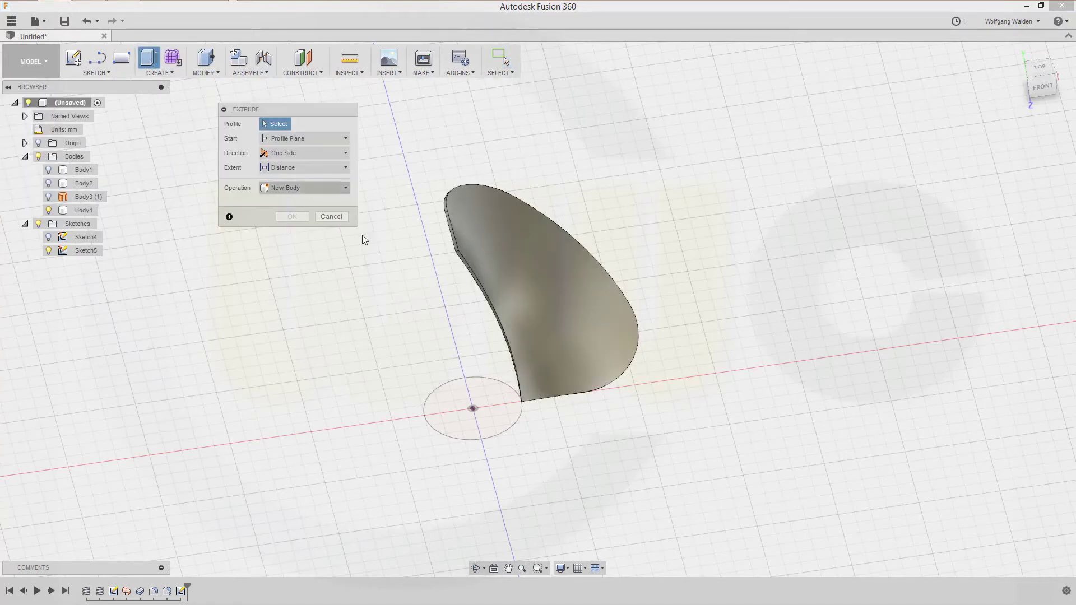
click(445, 385)
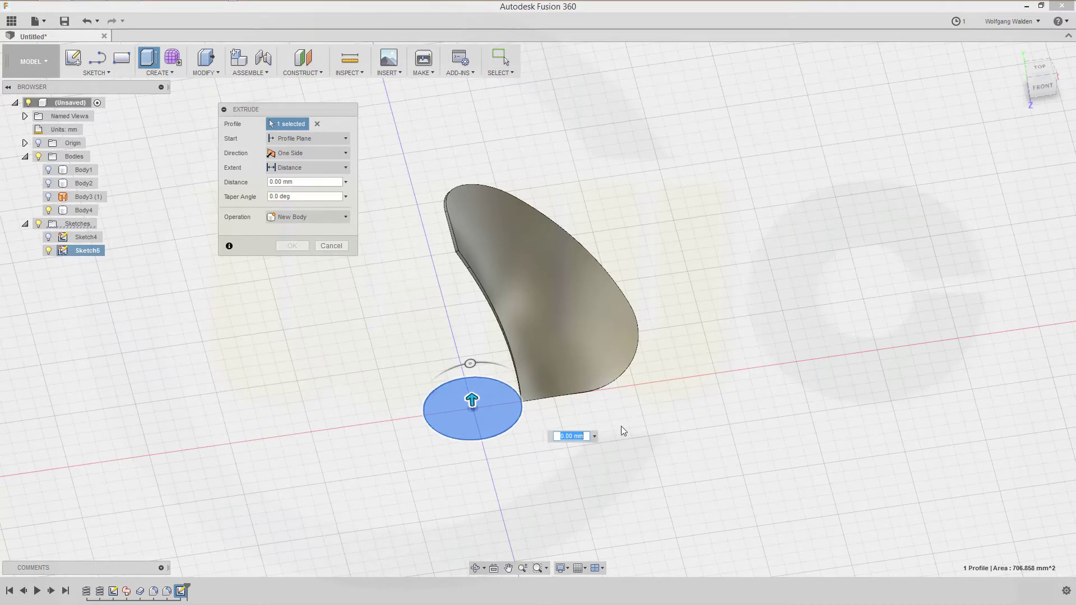
text(65)
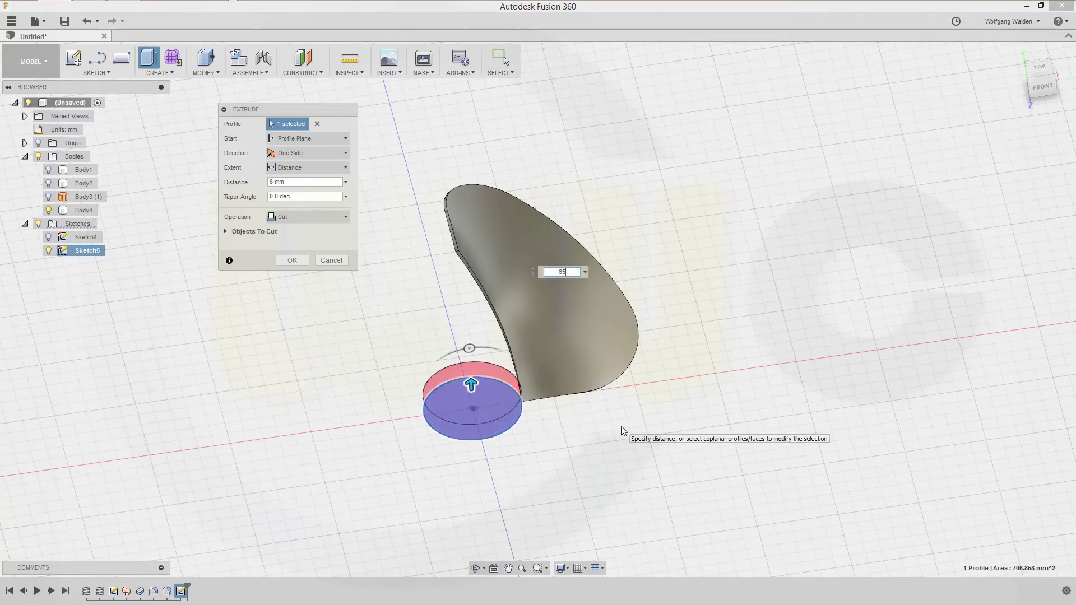
click(345, 153)
click(331, 182)
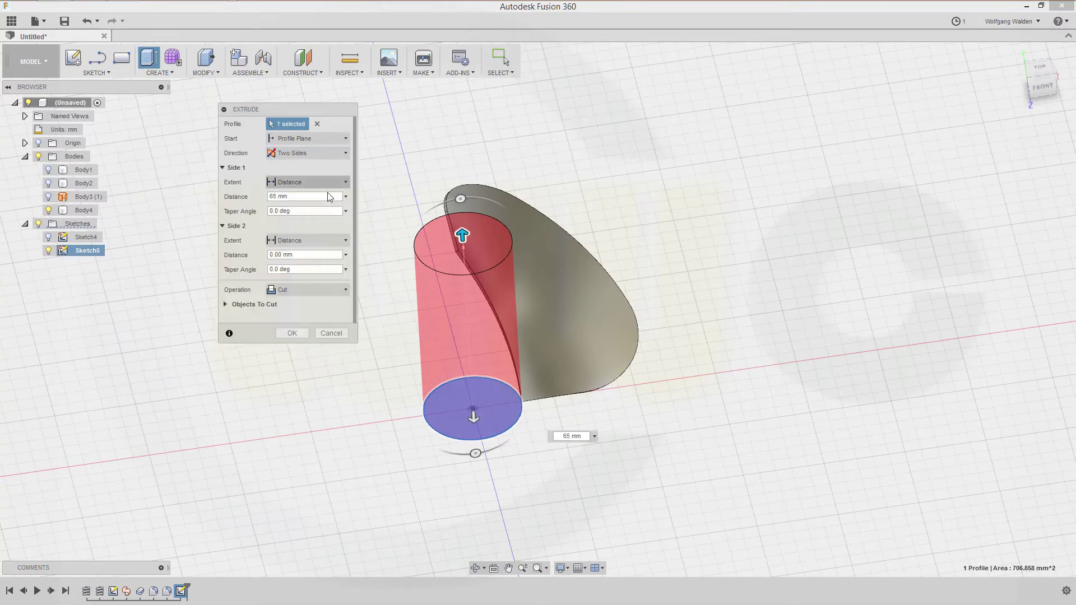
click(300, 255)
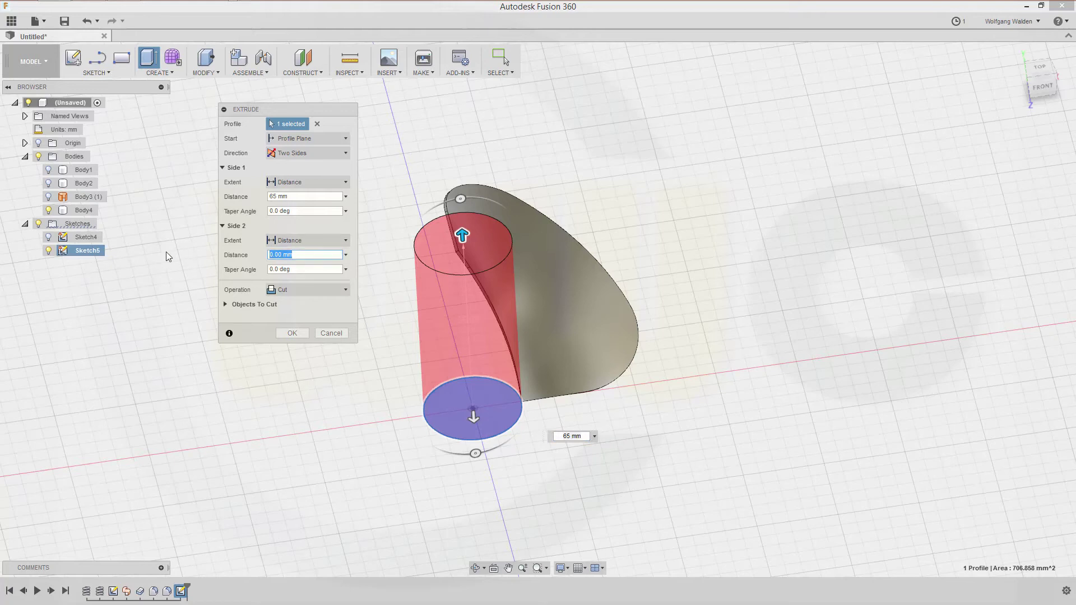
text(5)
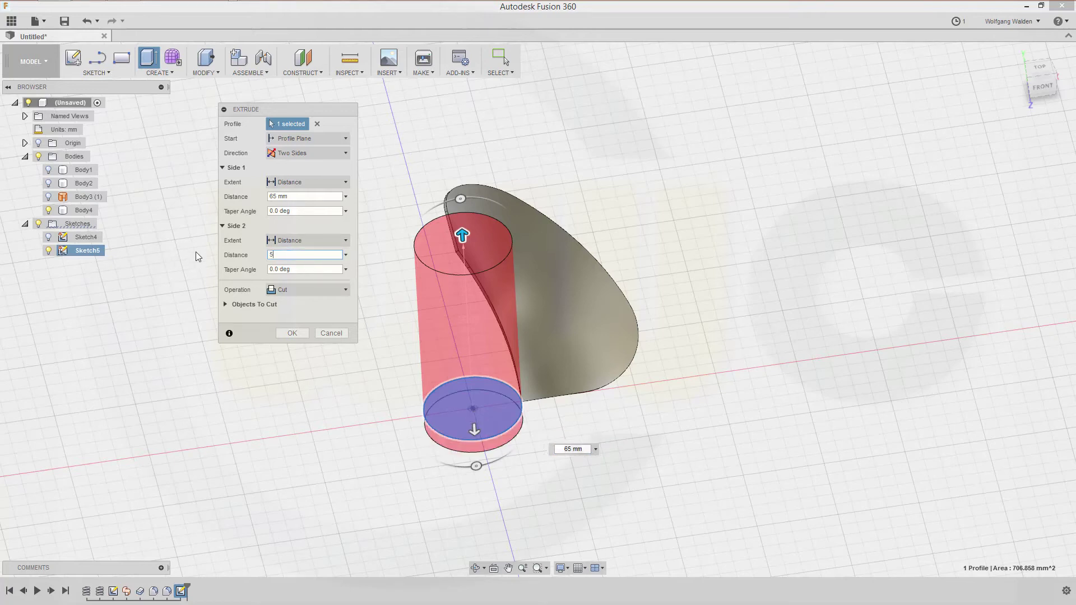
click(346, 288)
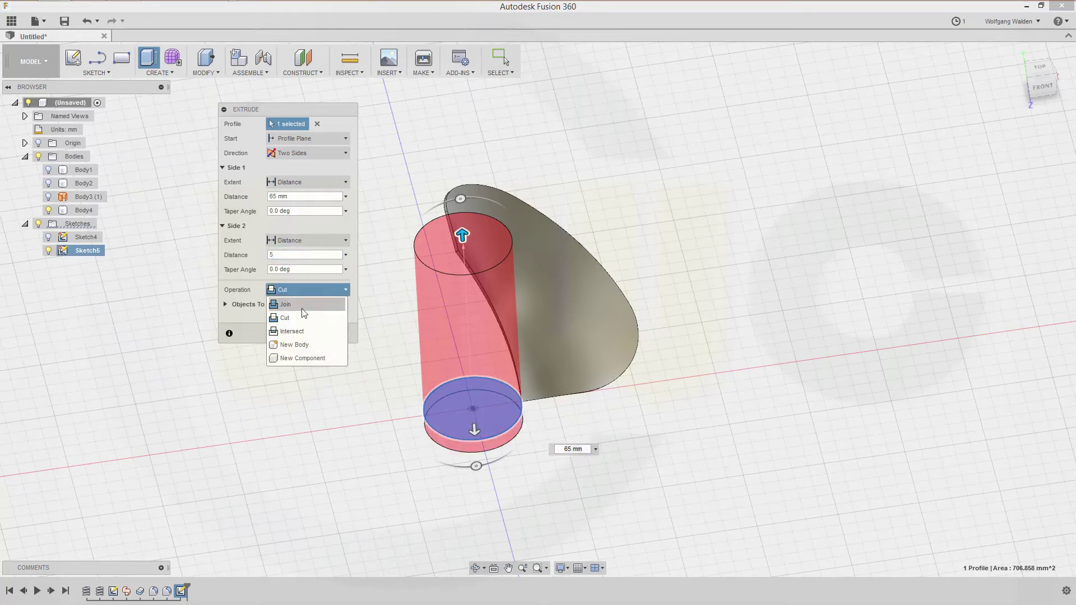
click(301, 344)
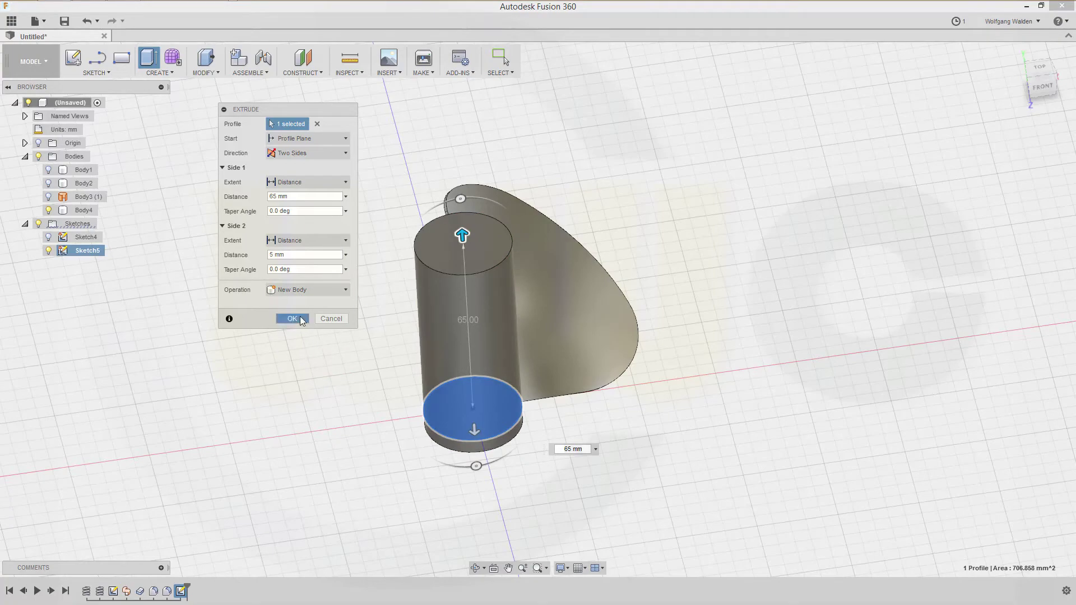
click(301, 319)
shift+middle_drag(418, 275, 339, 308)
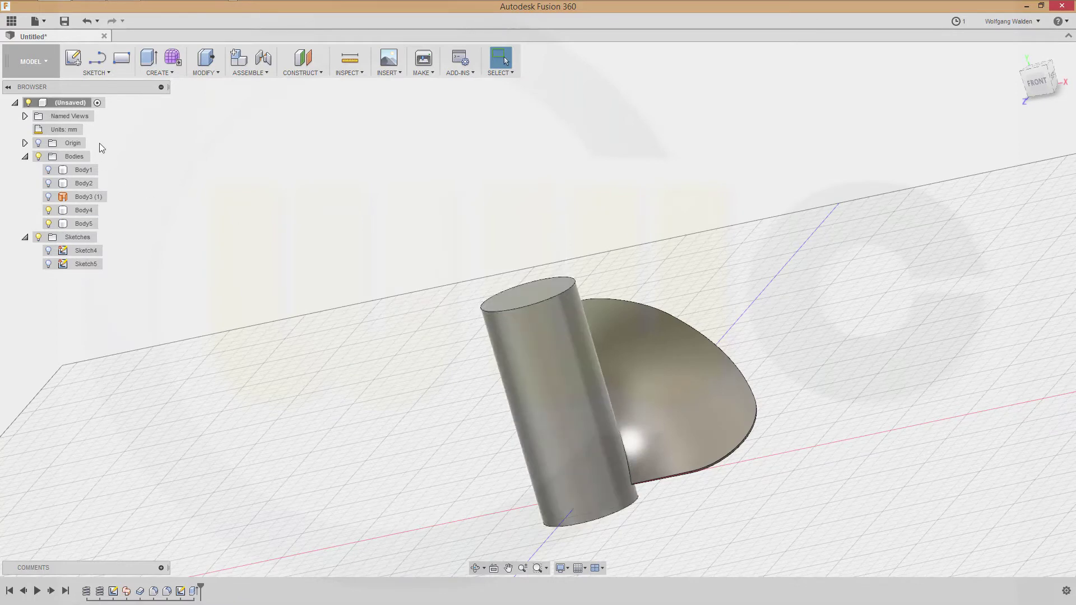
Fillet the hub cylinder's top edge with a 10 mm radius.
key(f)
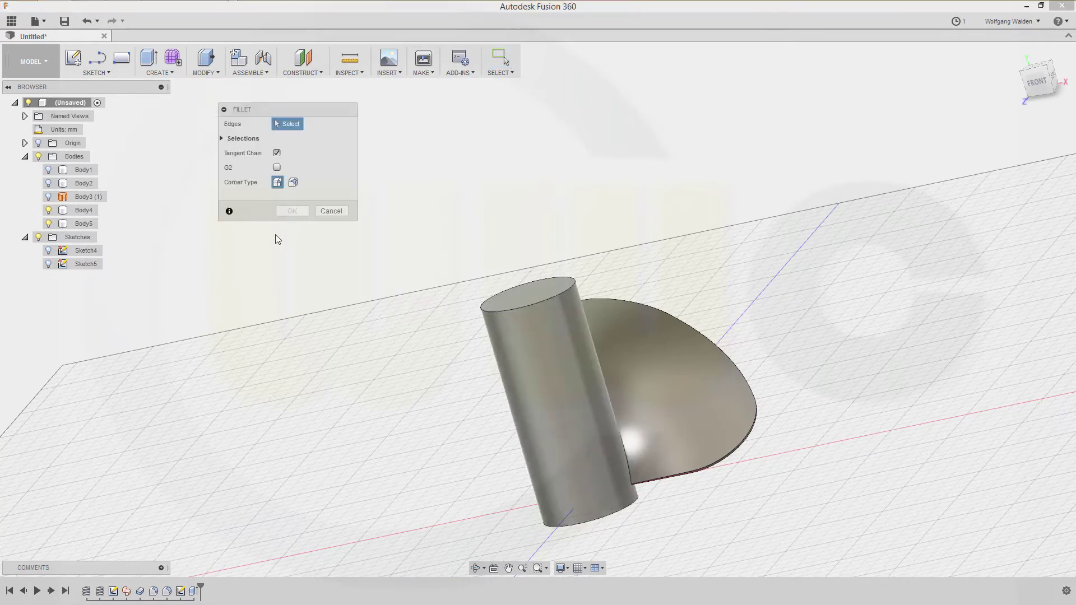
click(539, 301)
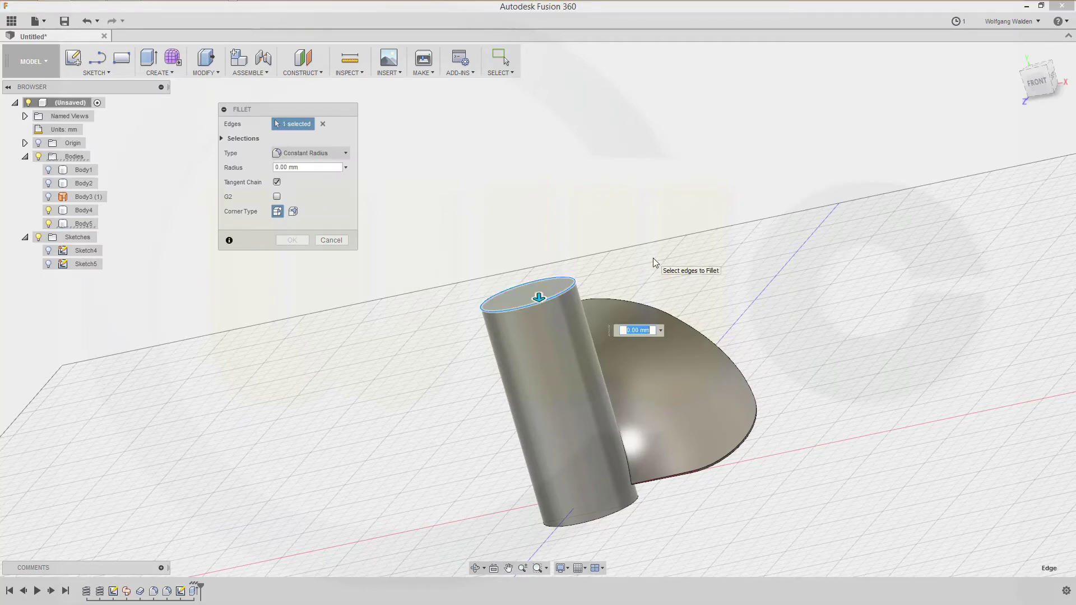
text(10)
key(Return)
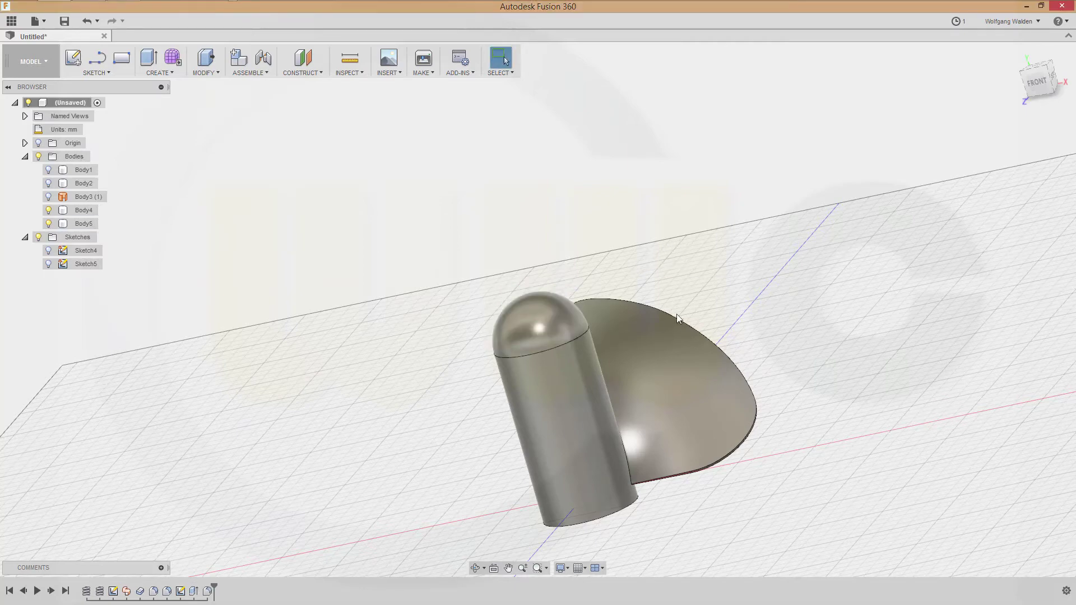
shift+middle_drag(677, 318, 590, 465)
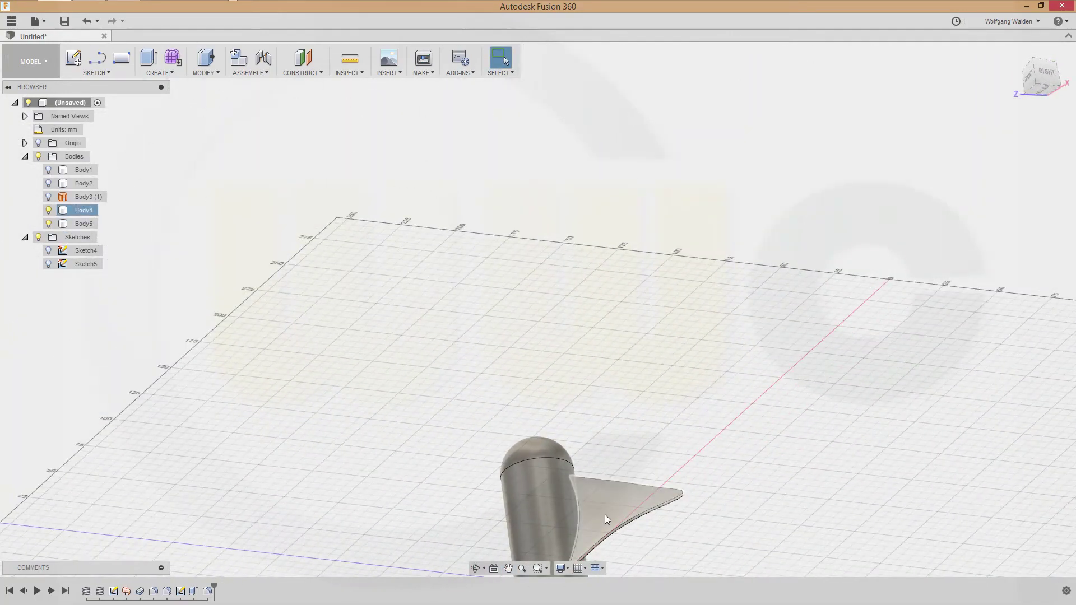
shift+middle_drag(604, 515, 660, 351)
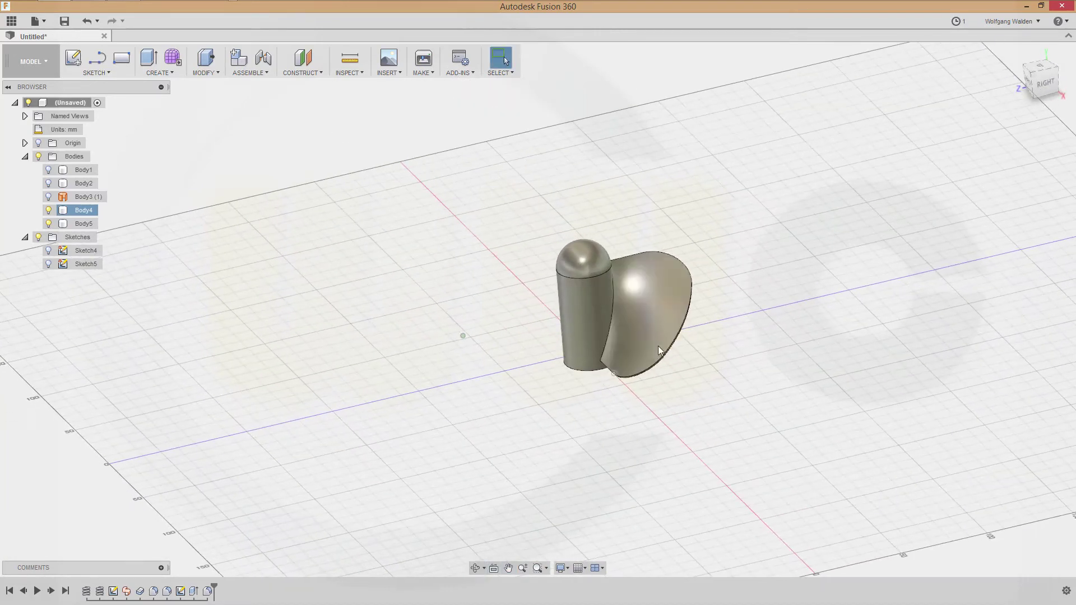
scroll(668, 295, down, 2)
scroll(627, 300, up, 8)
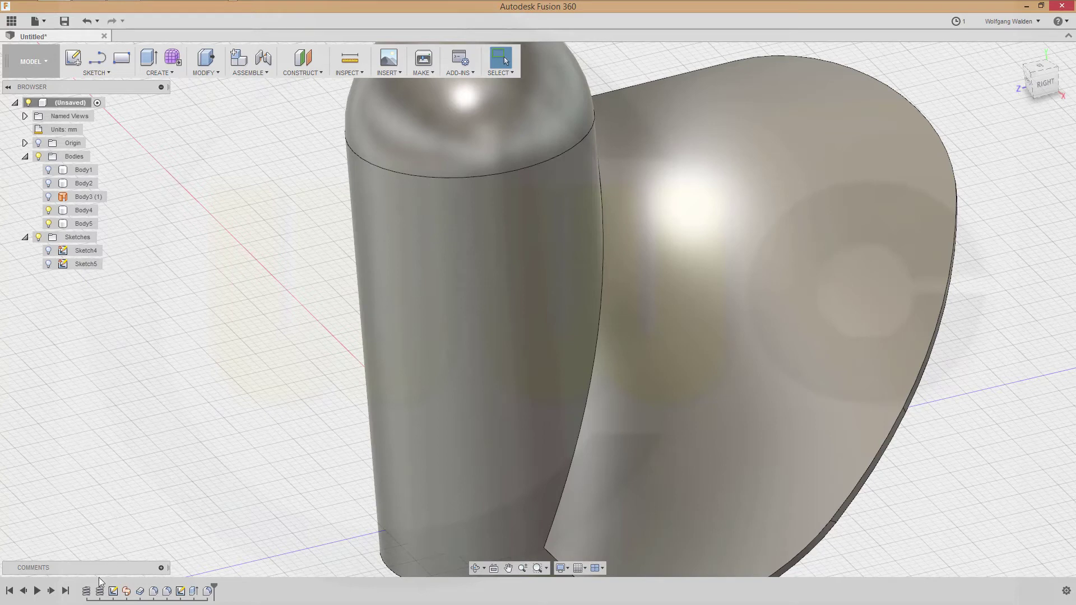
click(87, 591)
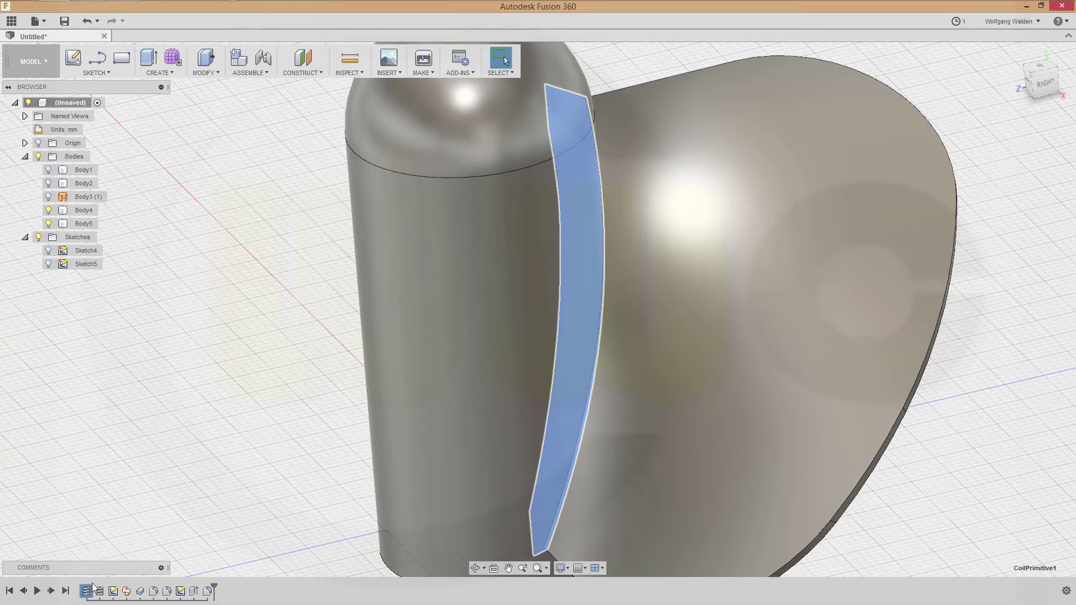
click(47, 251)
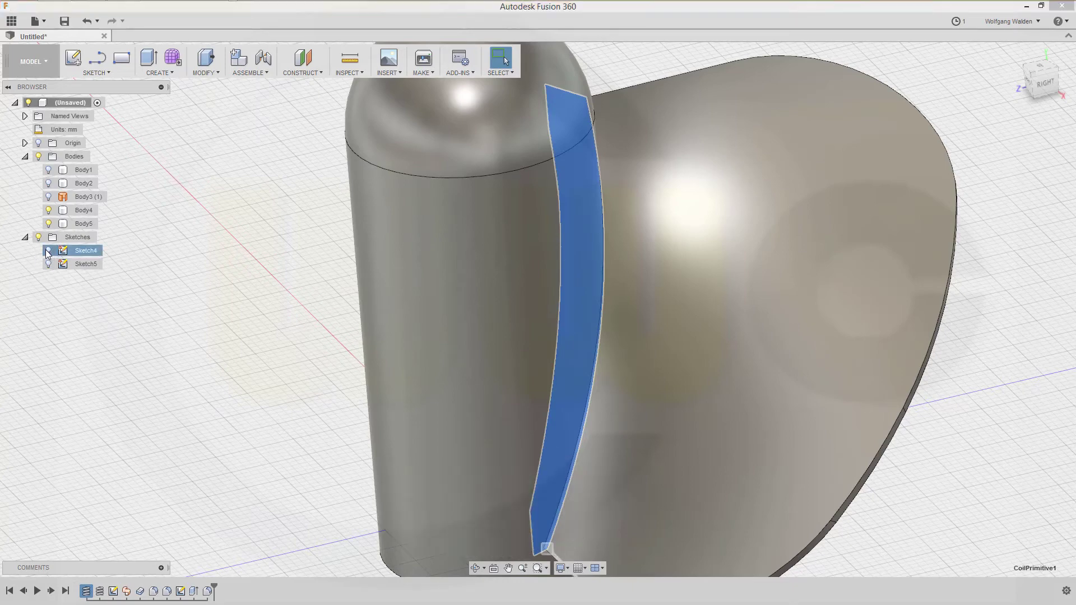
middle_drag(323, 327, 319, 185)
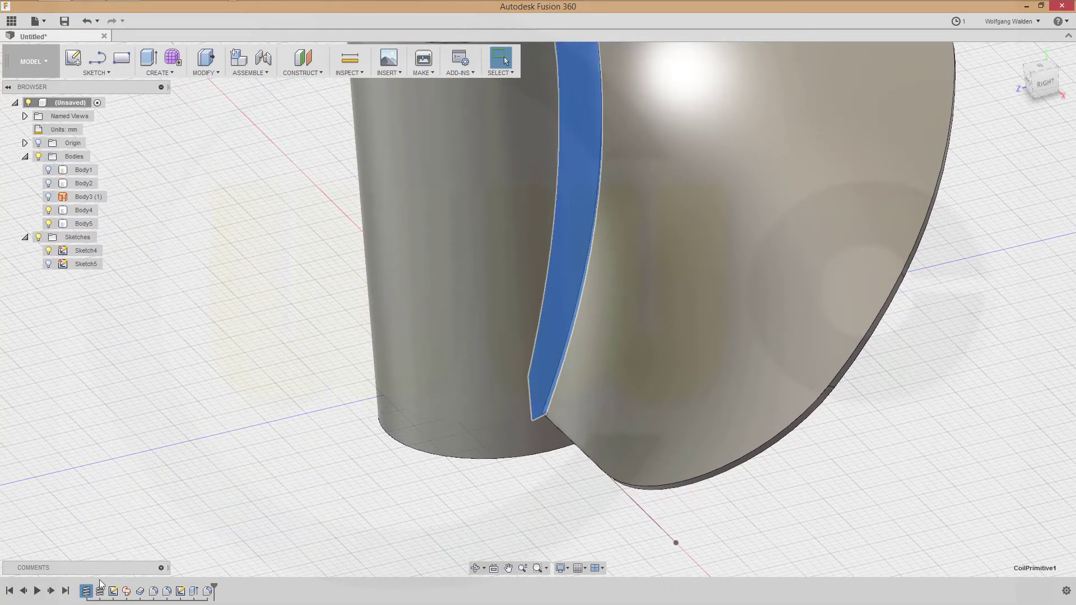
click(205, 413)
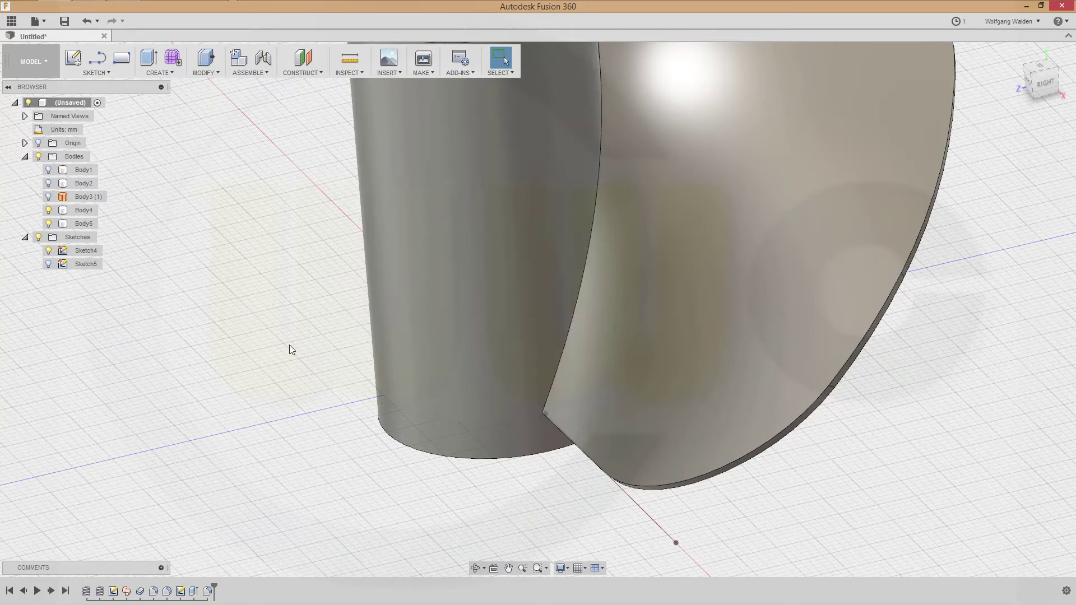
click(576, 353)
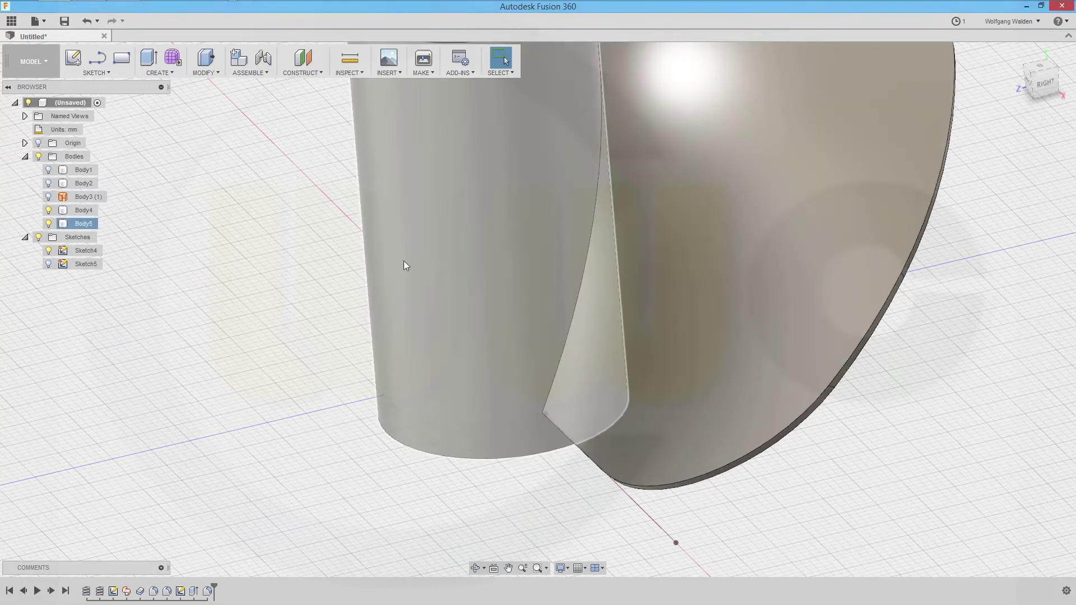
Edit Sketch5 so the hub circle's diameter changes from 30 mm to 32 mm.
click(81, 265)
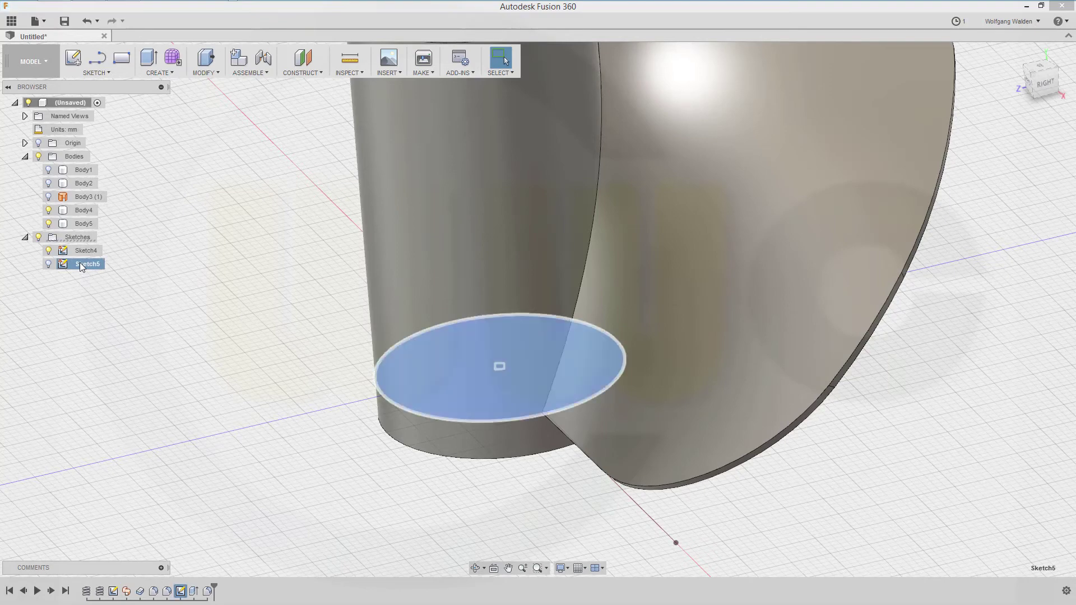
double_click(82, 265)
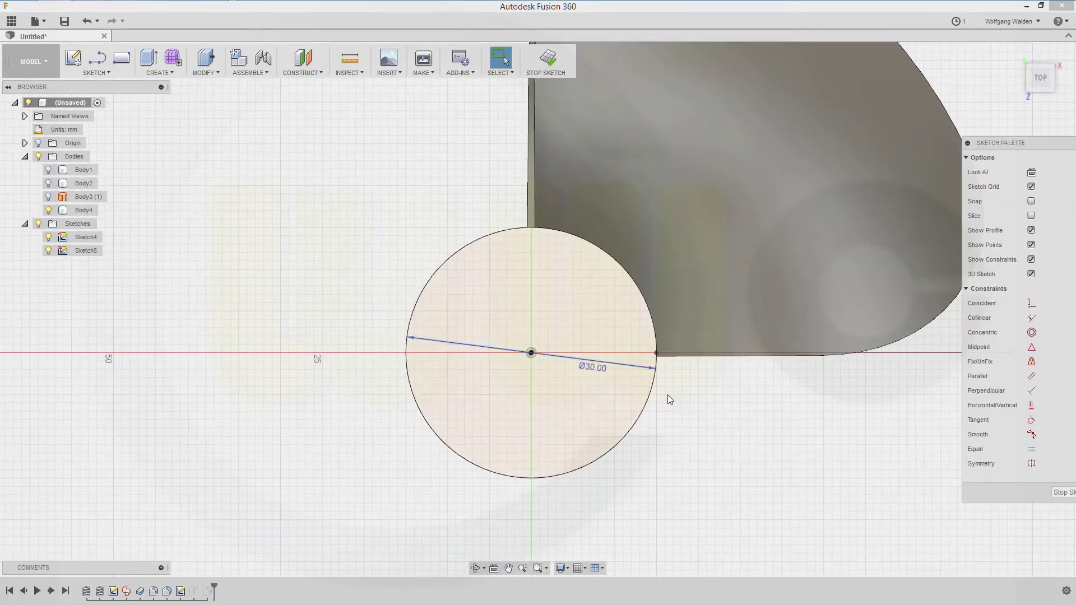
double_click(597, 369)
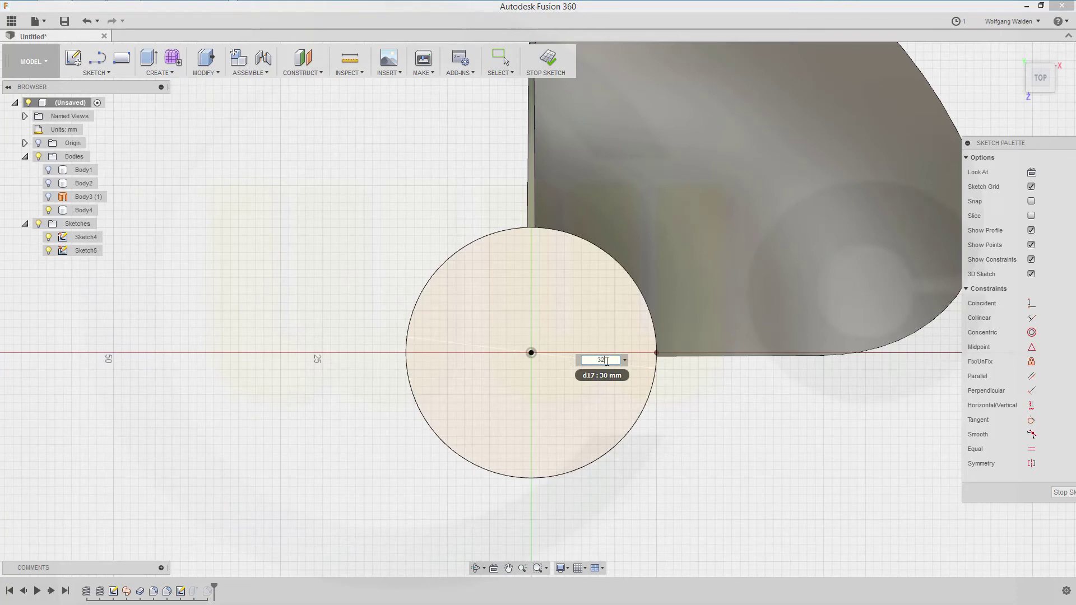
key(Return)
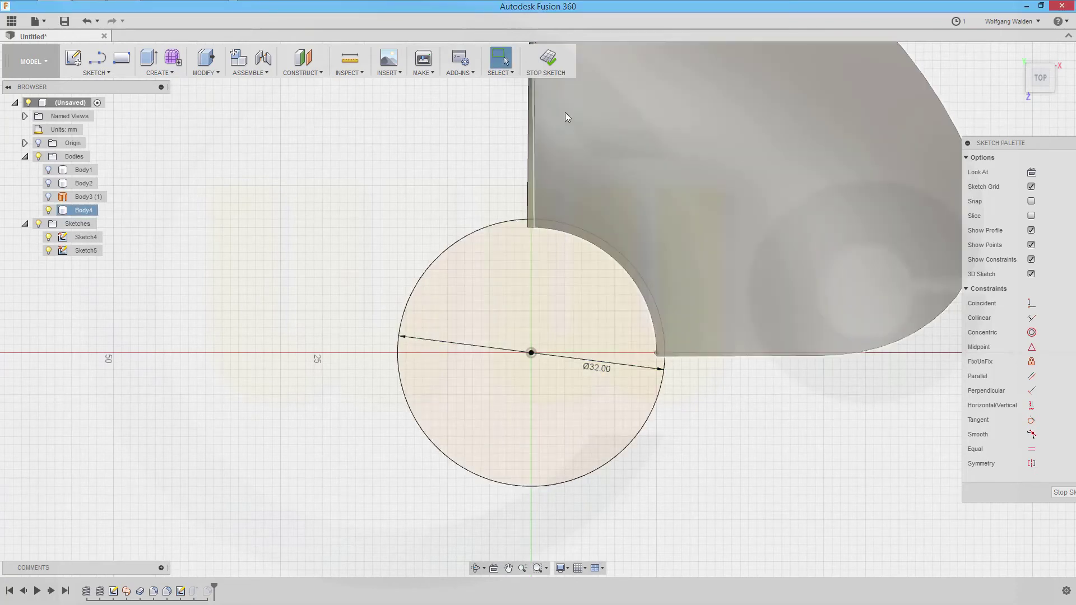
click(546, 58)
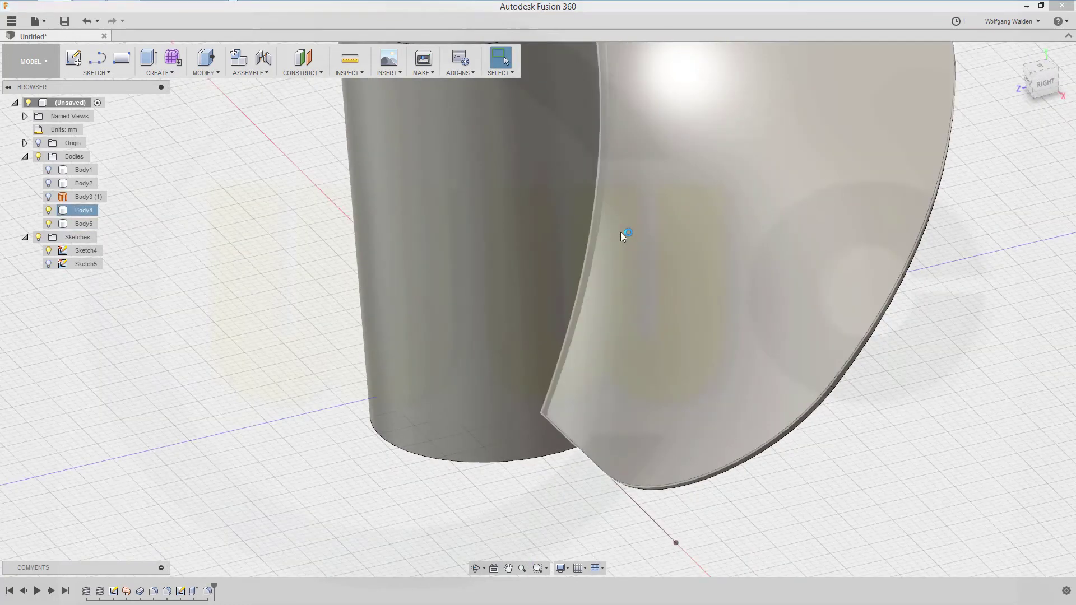
mouse_move(620, 232)
shift+middle_down()
mouse_move(456, 254)
mouse_move(437, 481)
mouse_move(468, 372)
mouse_move(418, 184)
shift+middle_up()
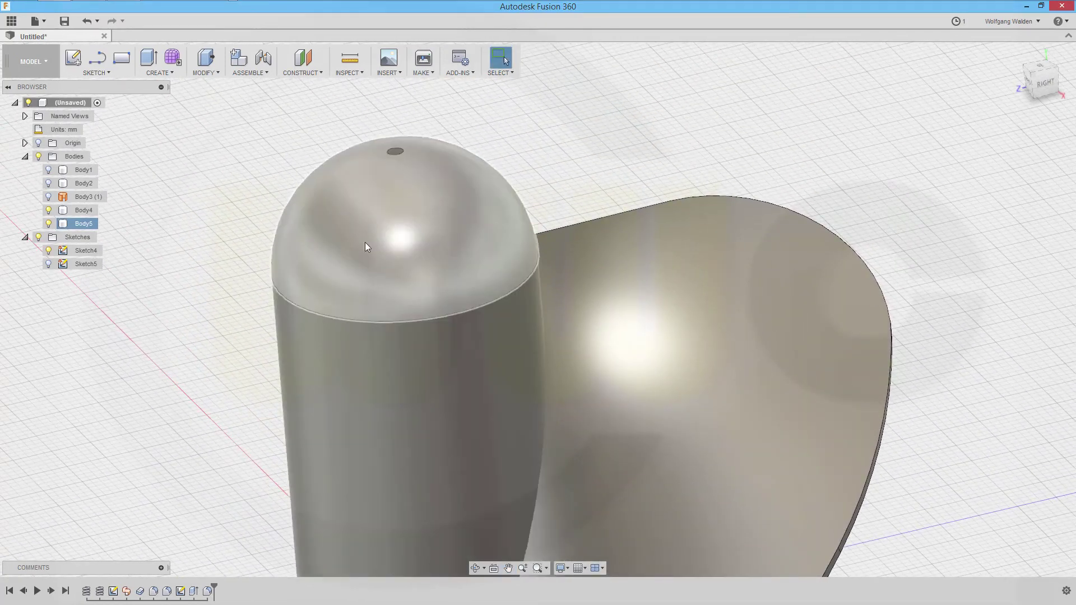
Reapply the hub-top fillet at a 16 mm radius for a full hemispherical dome.
double_click(207, 592)
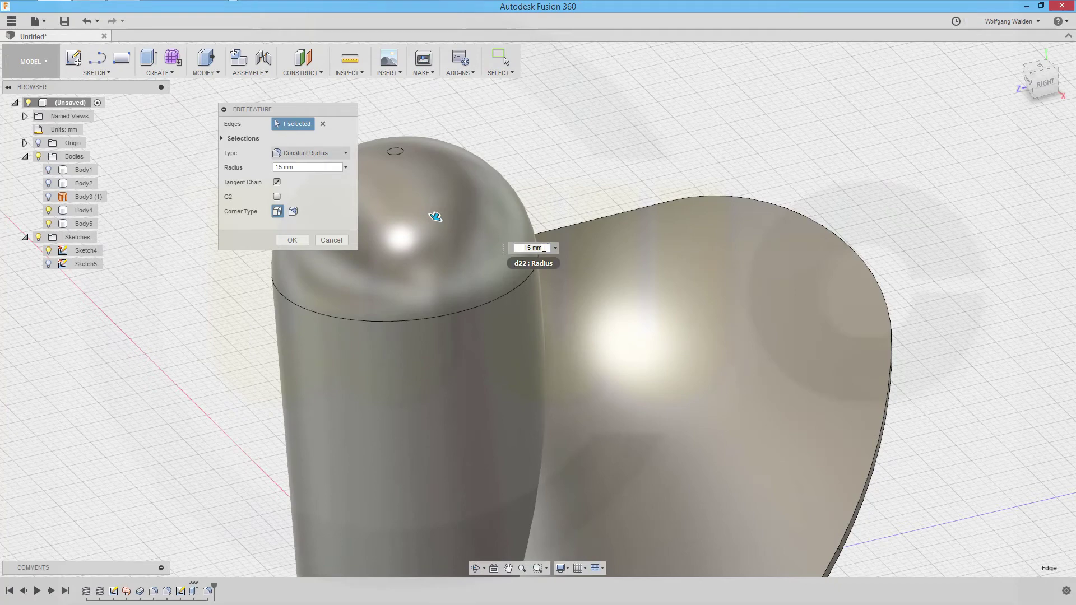
key(Return)
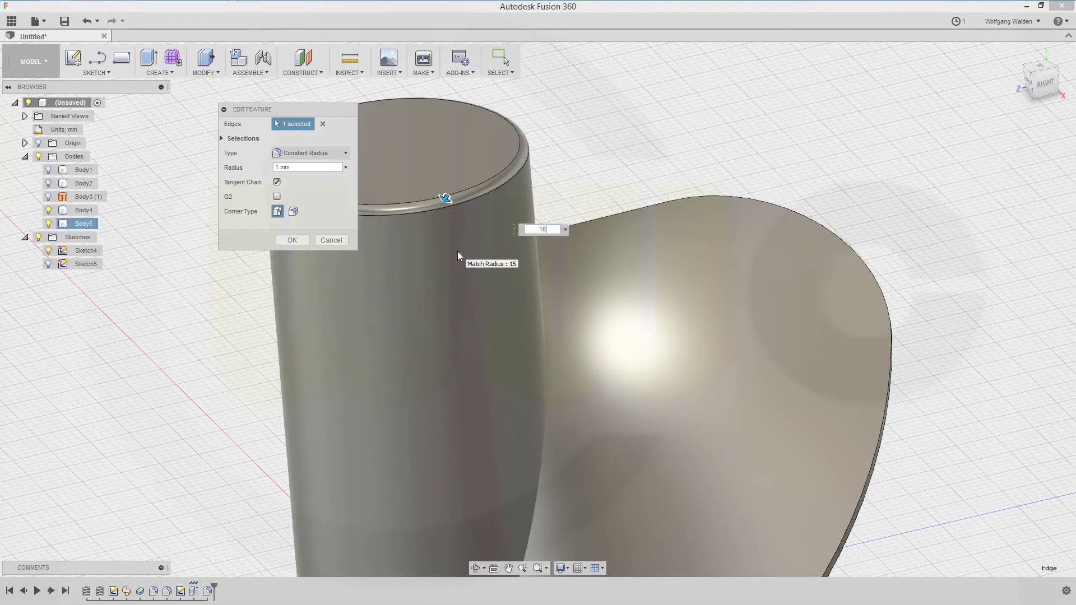
middle_drag(491, 292, 664, 330)
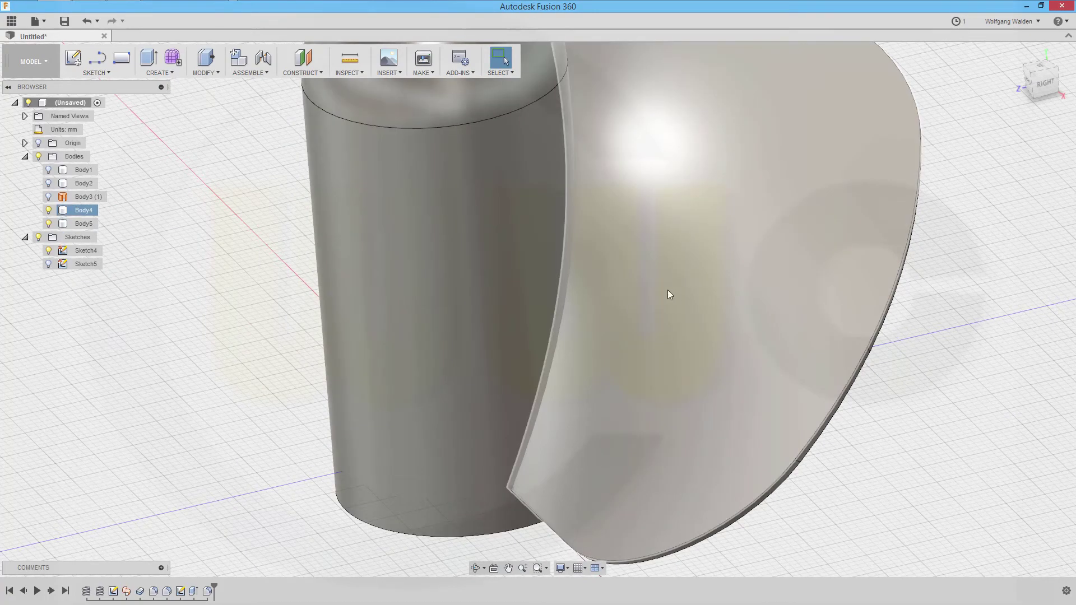
scroll(658, 292, down, 3)
shift+middle_drag(682, 272, 579, 340)
shift+middle_drag(570, 277, 449, 264)
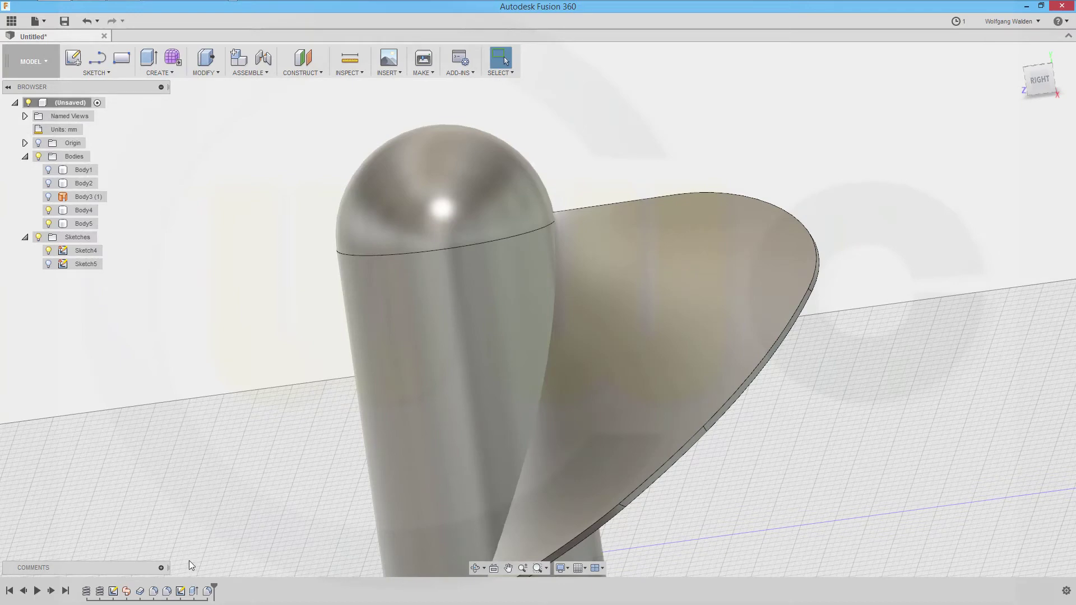
Change the hub extrusion's Side 1 distance from 65 mm to 70 mm.
double_click(194, 591)
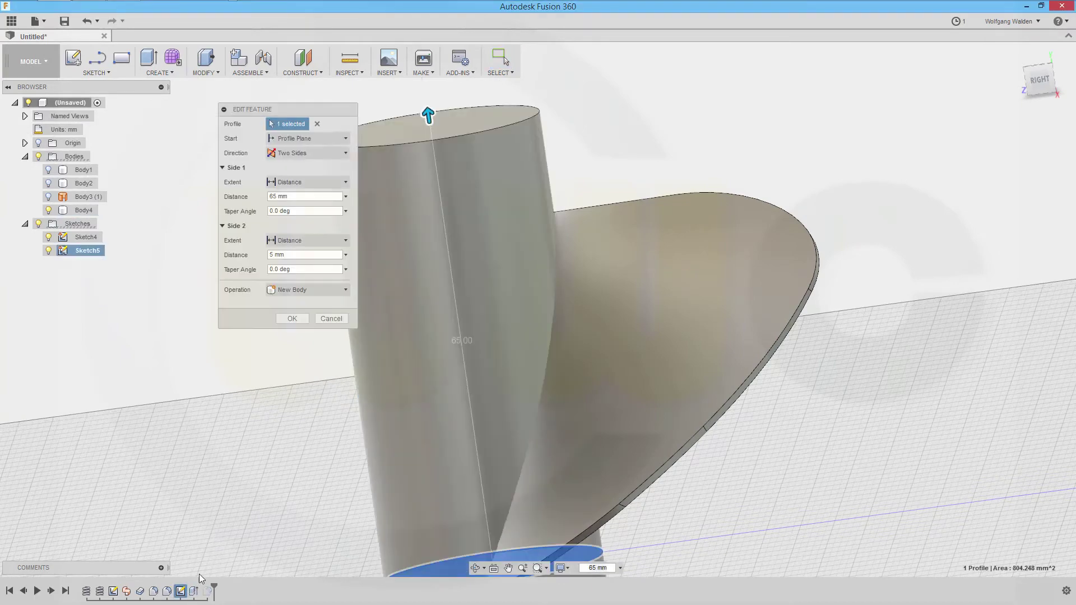
click(309, 197)
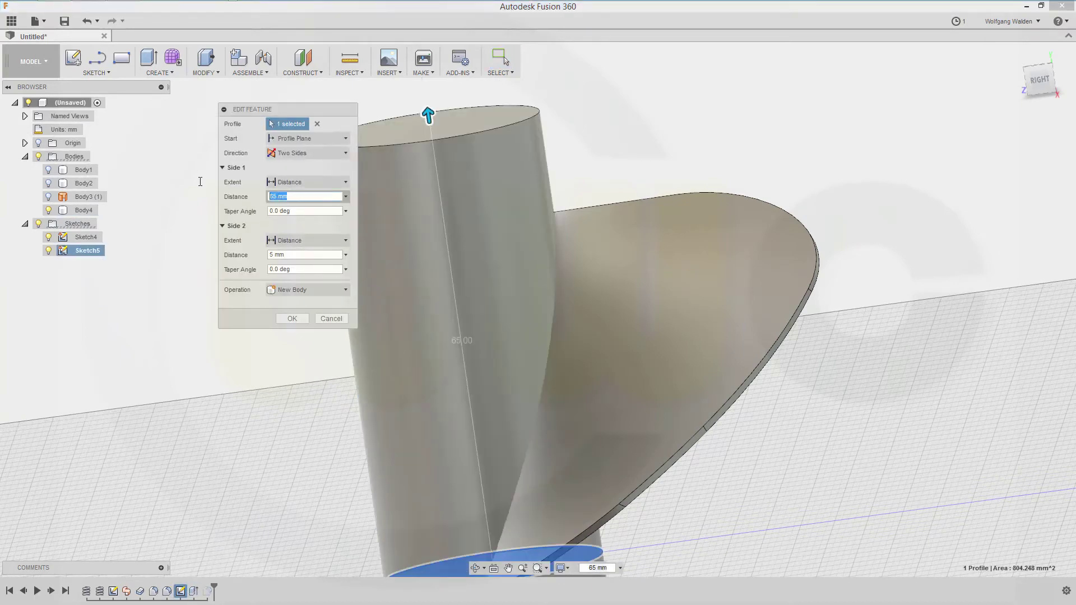
text(70)
key(Return)
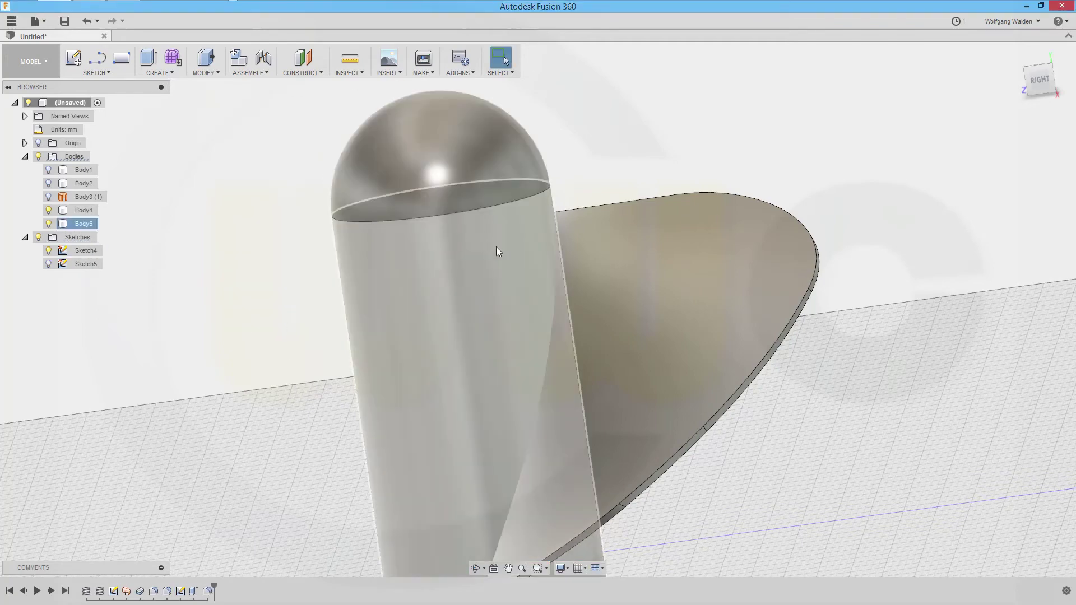
mouse_move(640, 368)
shift+middle_down()
mouse_move(588, 368)
mouse_move(621, 371)
shift+middle_up()
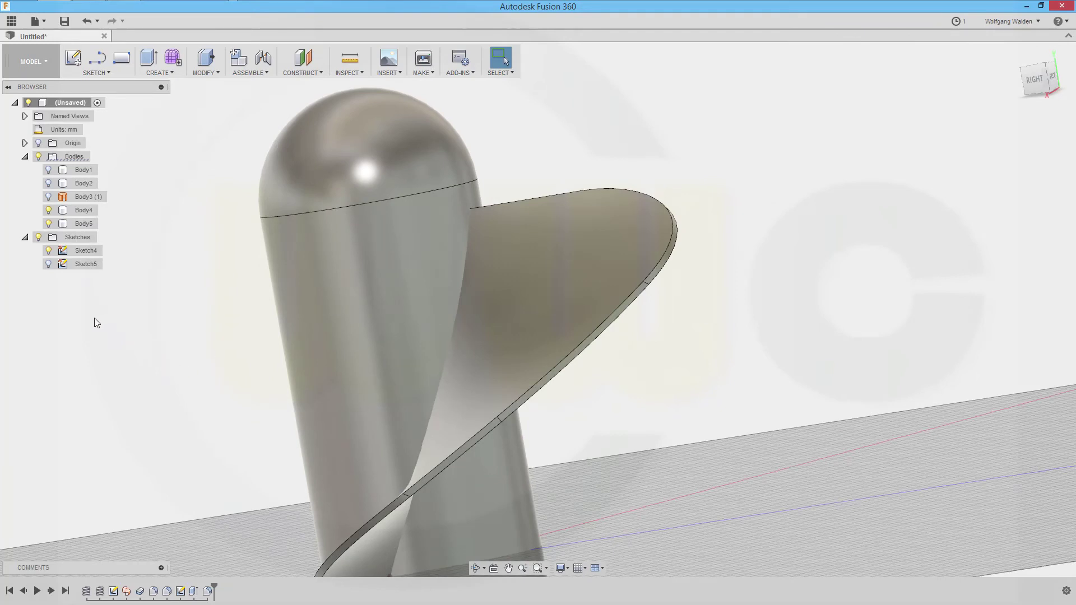
Circular-pattern the blade body 3 times around the Y axis.
click(173, 72)
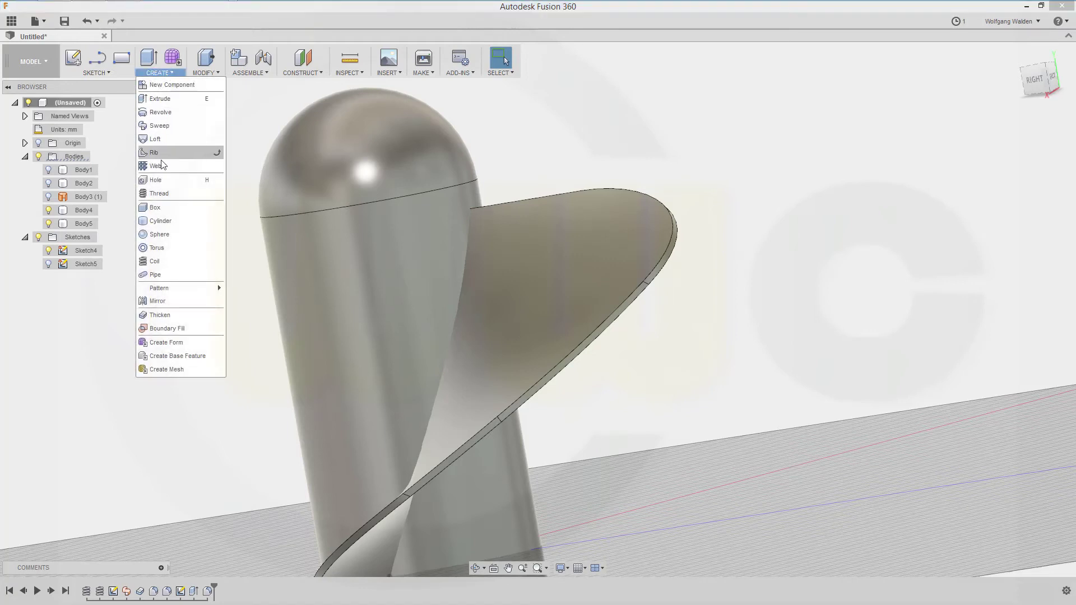
mouse_move(164, 289)
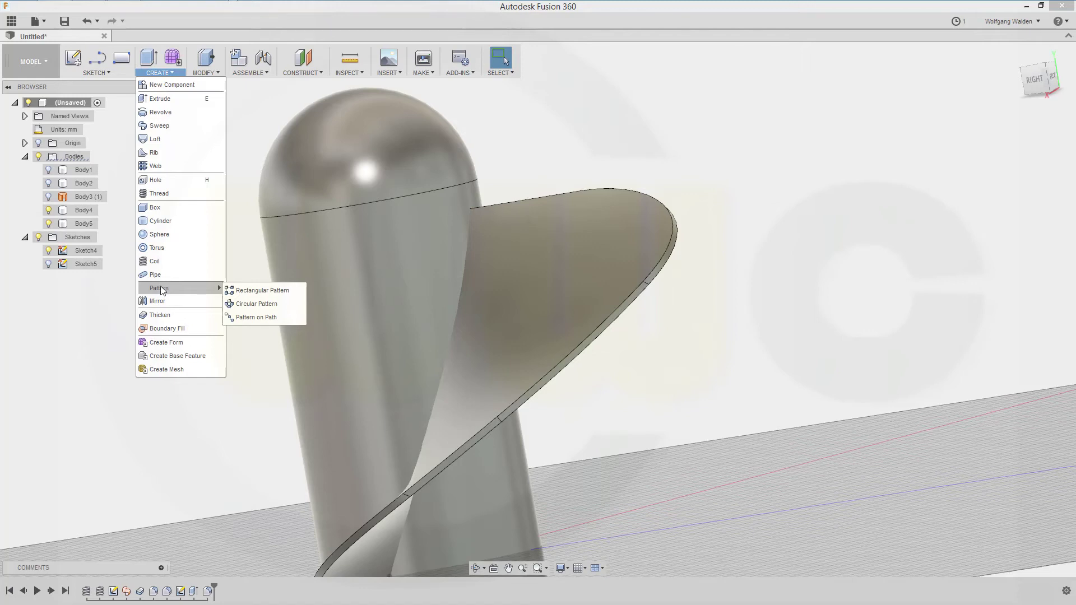
click(250, 304)
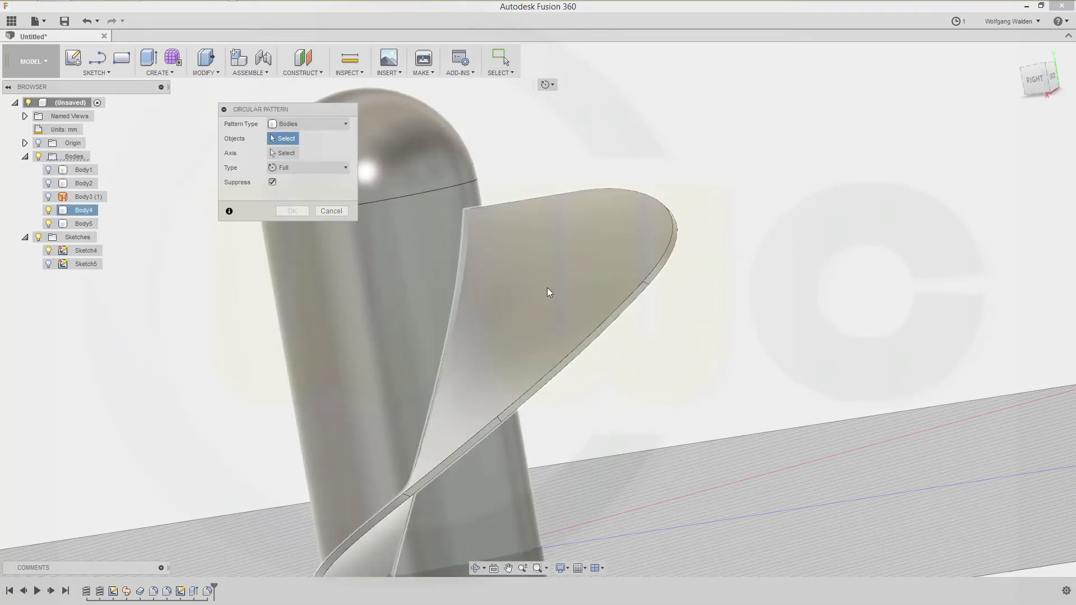
click(548, 292)
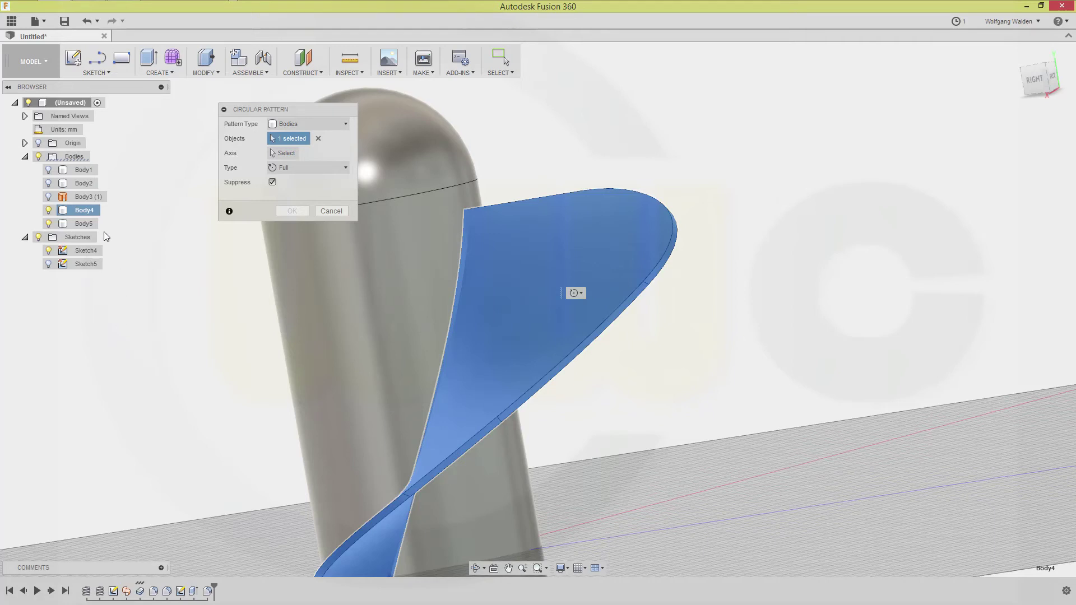
click(25, 143)
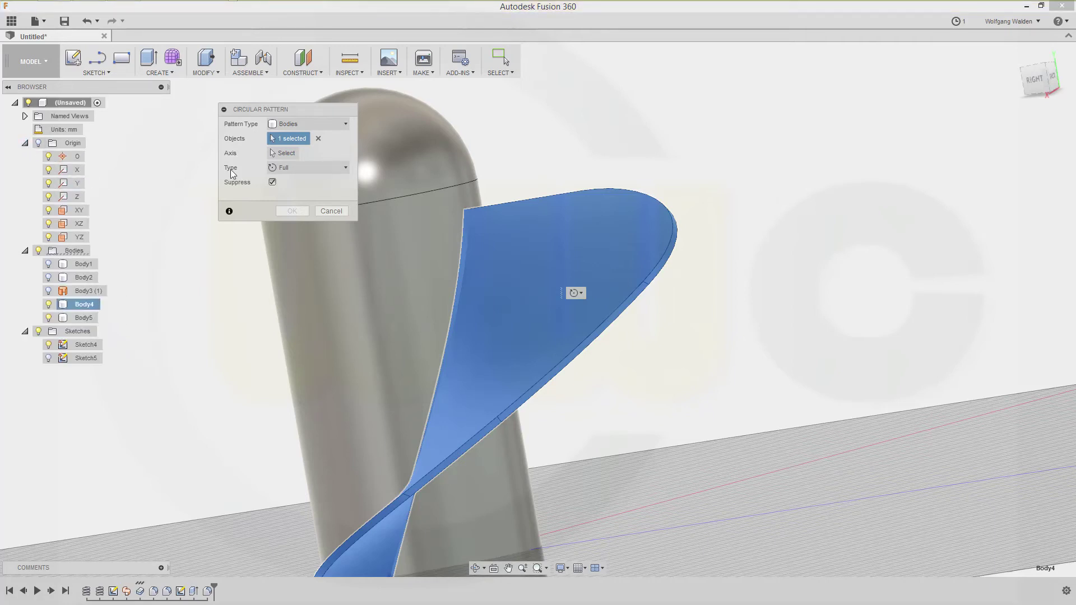
click(77, 184)
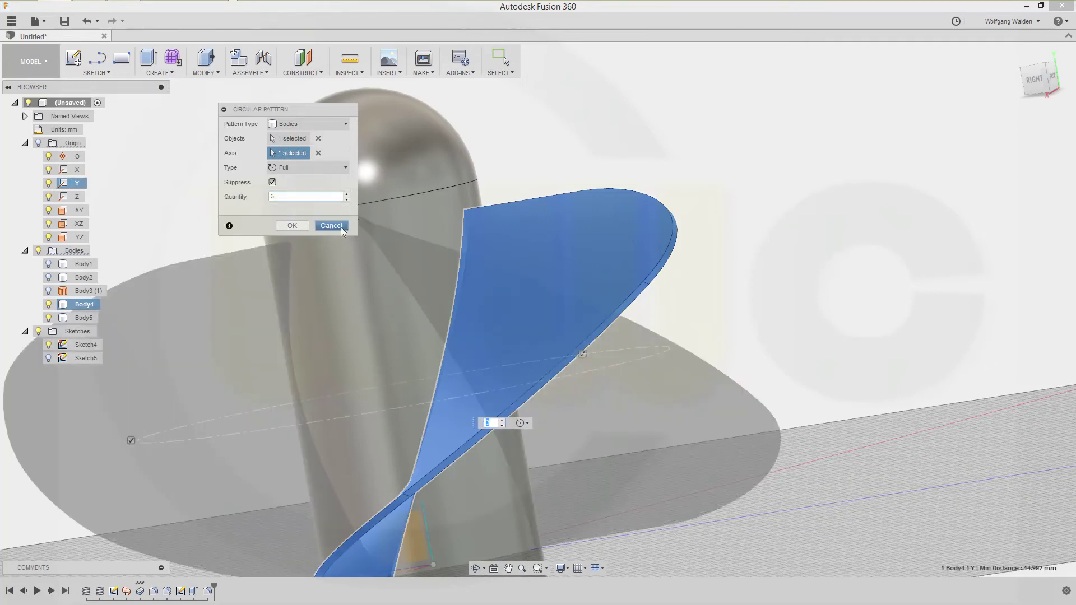
click(291, 230)
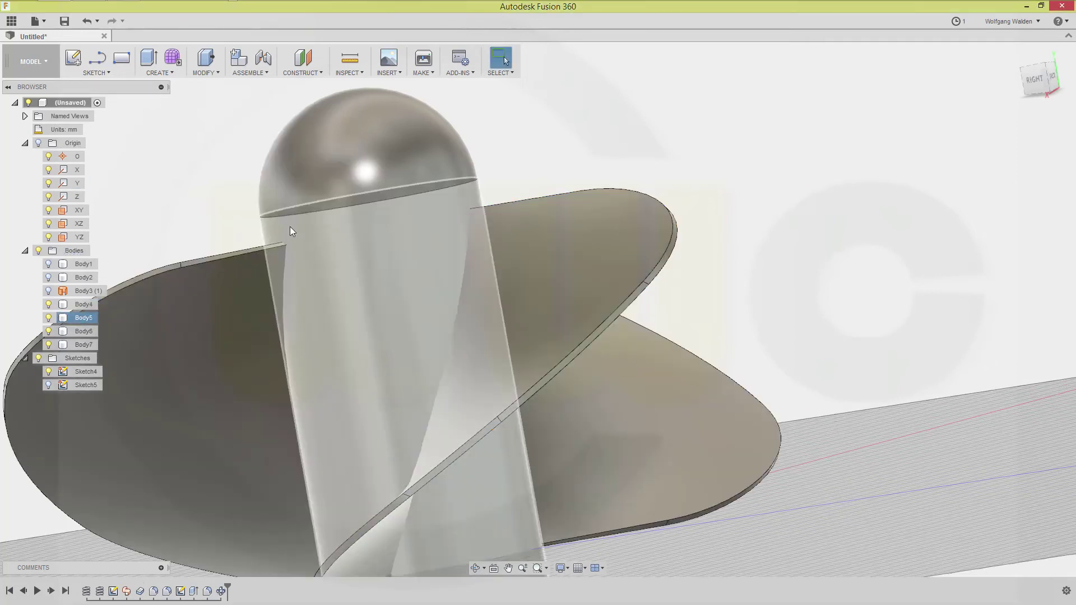
shift+middle_drag(280, 285, 348, 220)
scroll(348, 224, down, 10)
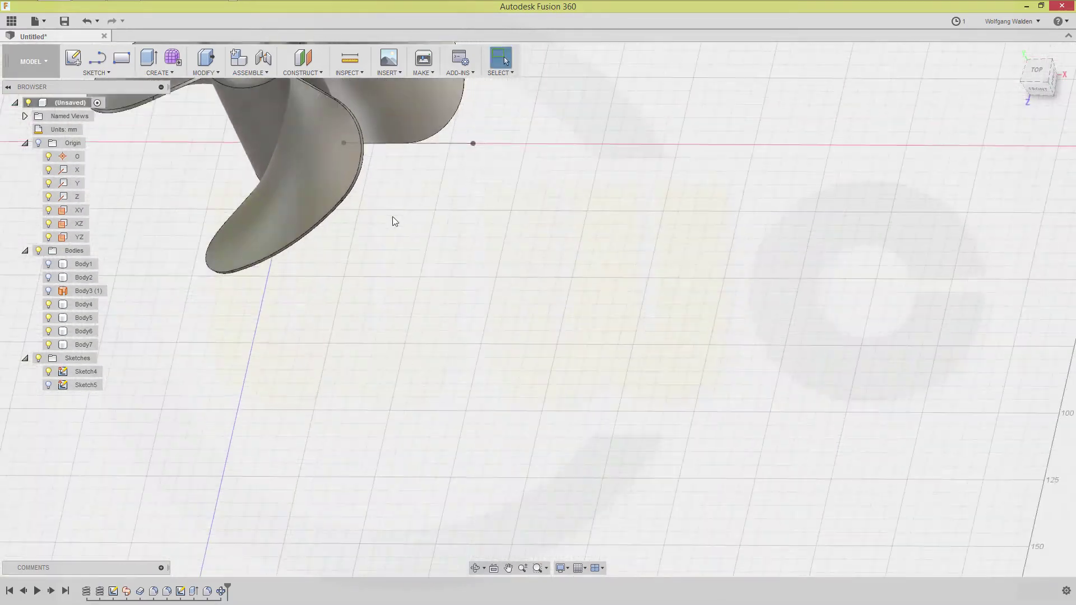
shift+middle_drag(405, 201, 327, 139)
key(Escape)
scroll(297, 143, up, 8)
scroll(344, 188, up, 3)
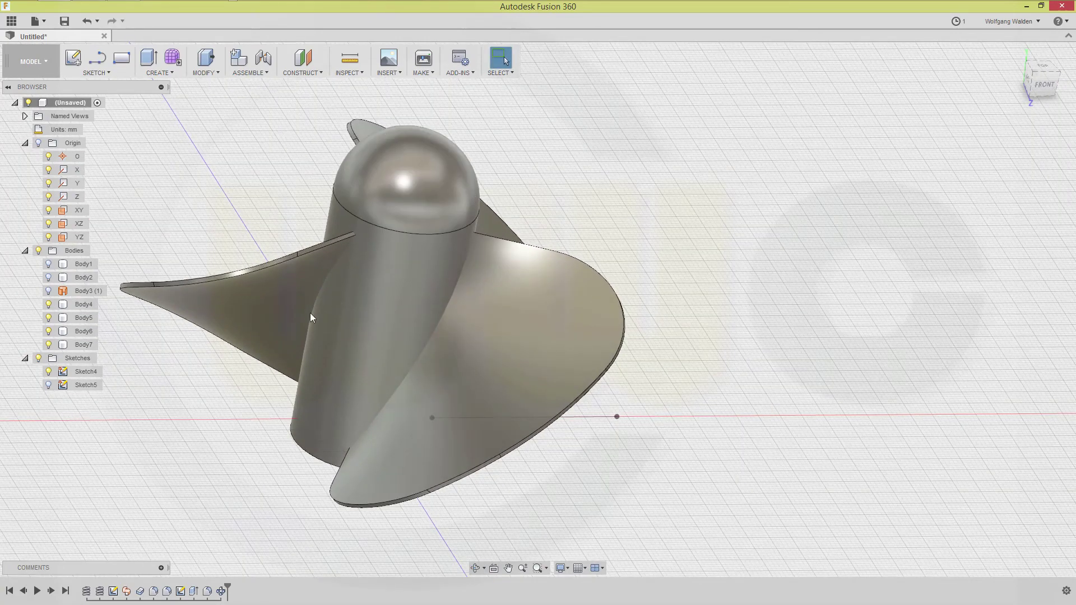
Join the three blades into the hub target body with Combine.
click(221, 72)
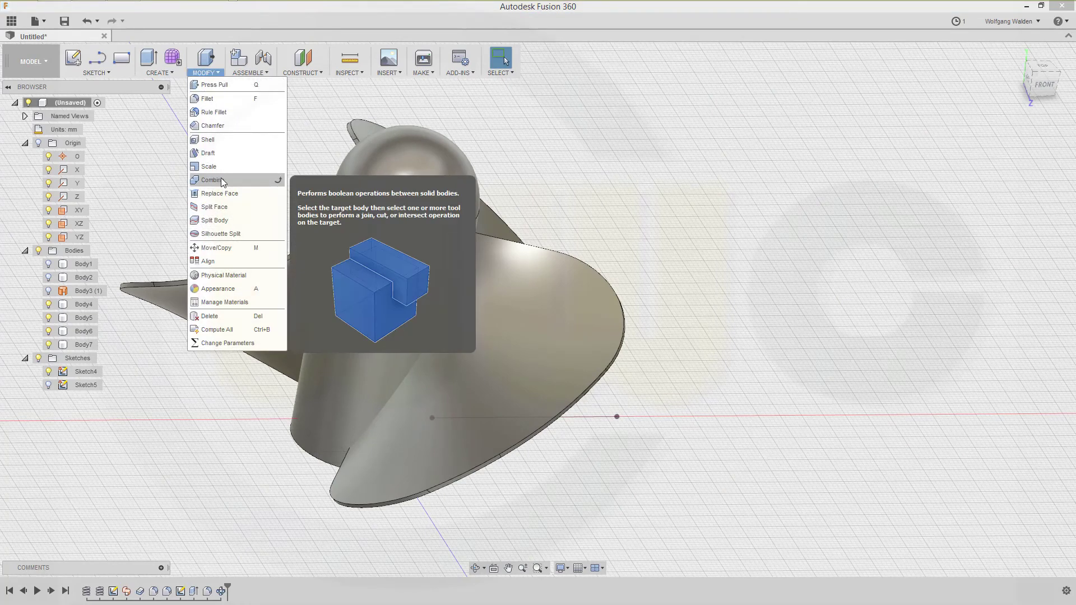
click(221, 180)
click(429, 358)
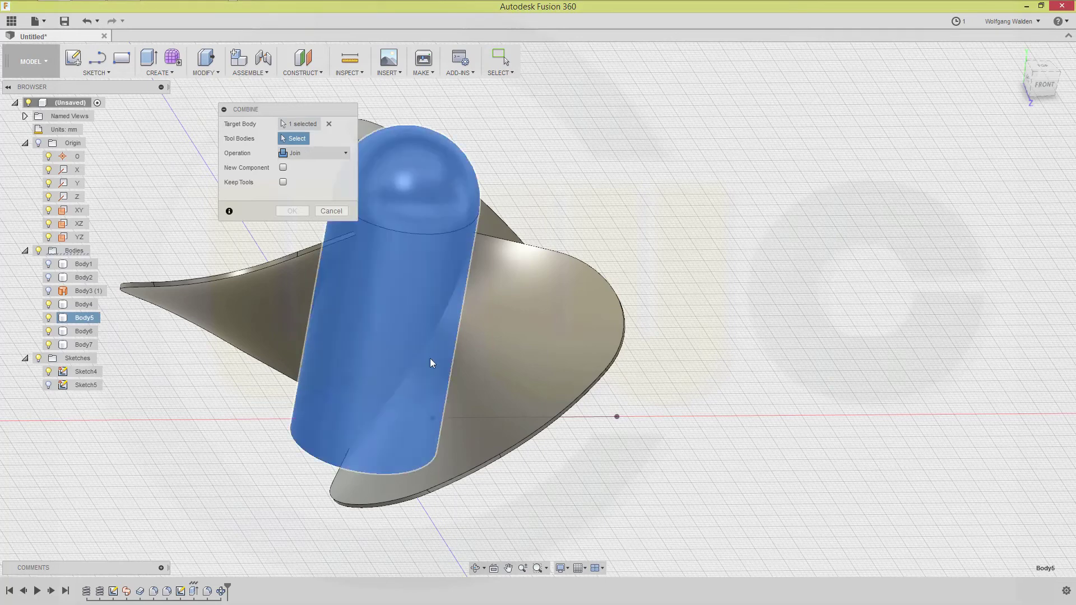
click(513, 341)
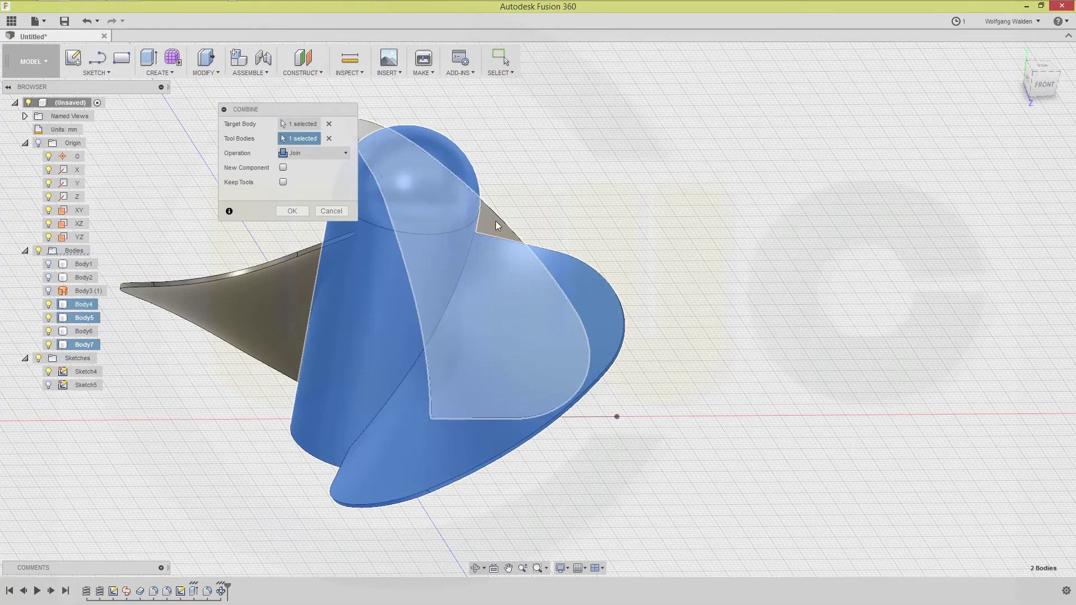
click(495, 221)
click(248, 297)
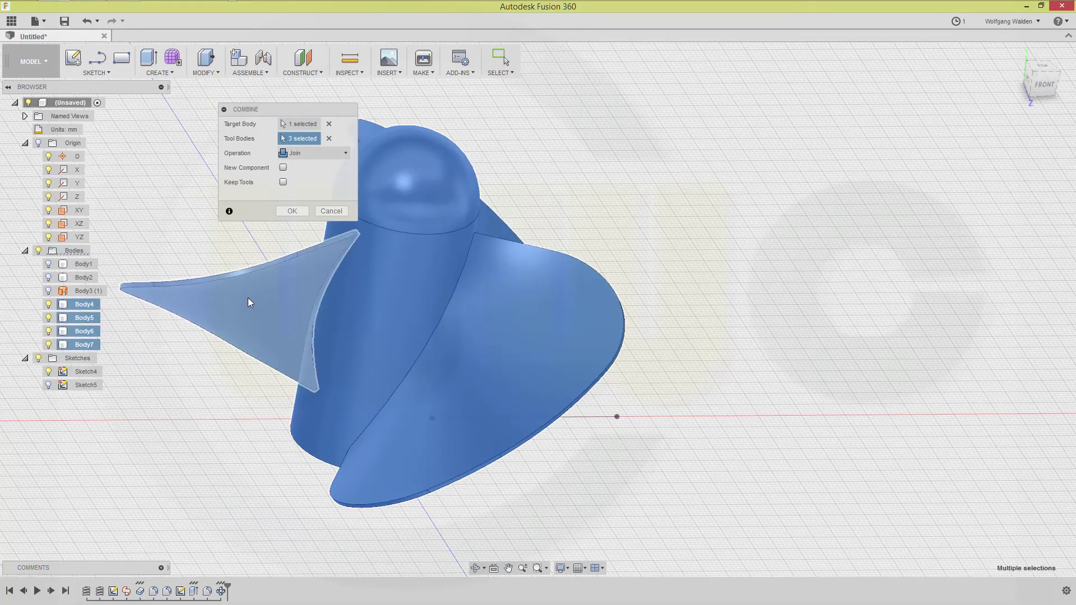
click(292, 211)
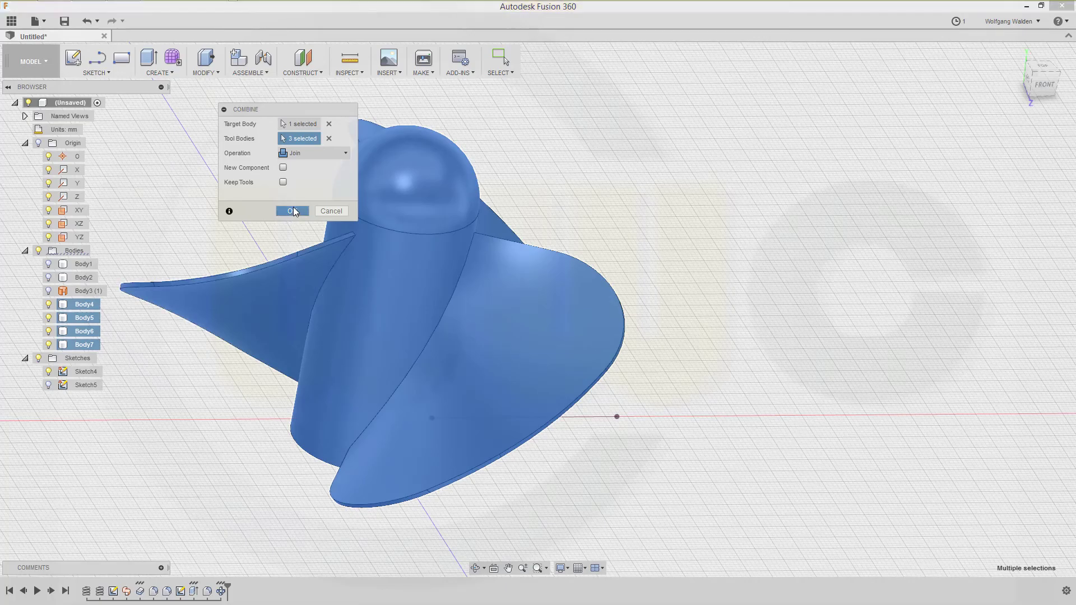
shift+middle_drag(428, 316, 494, 252)
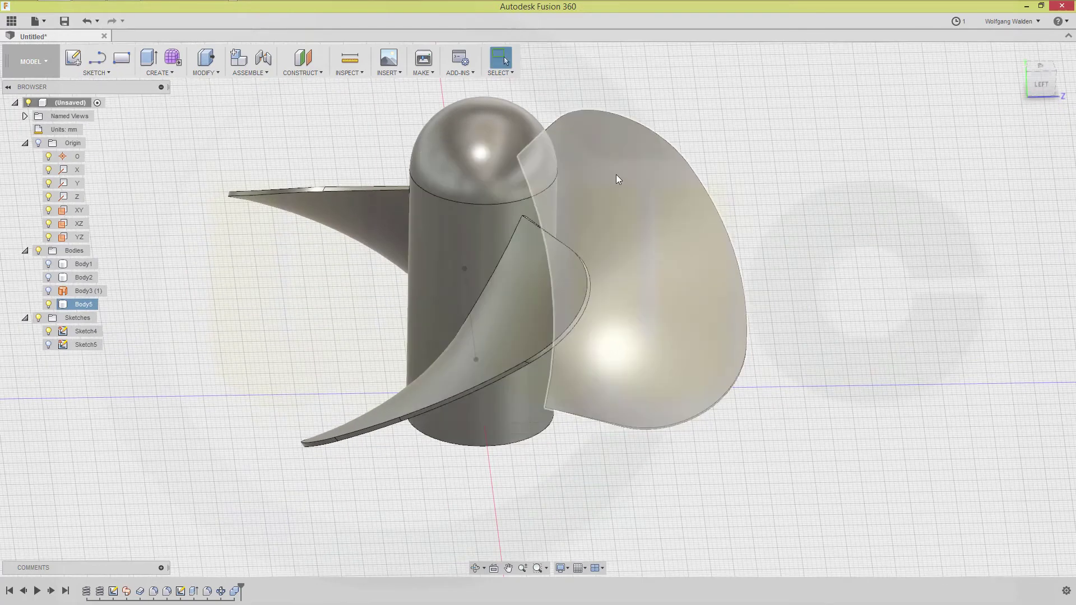
scroll(587, 217, down, 2)
scroll(495, 267, up, 5)
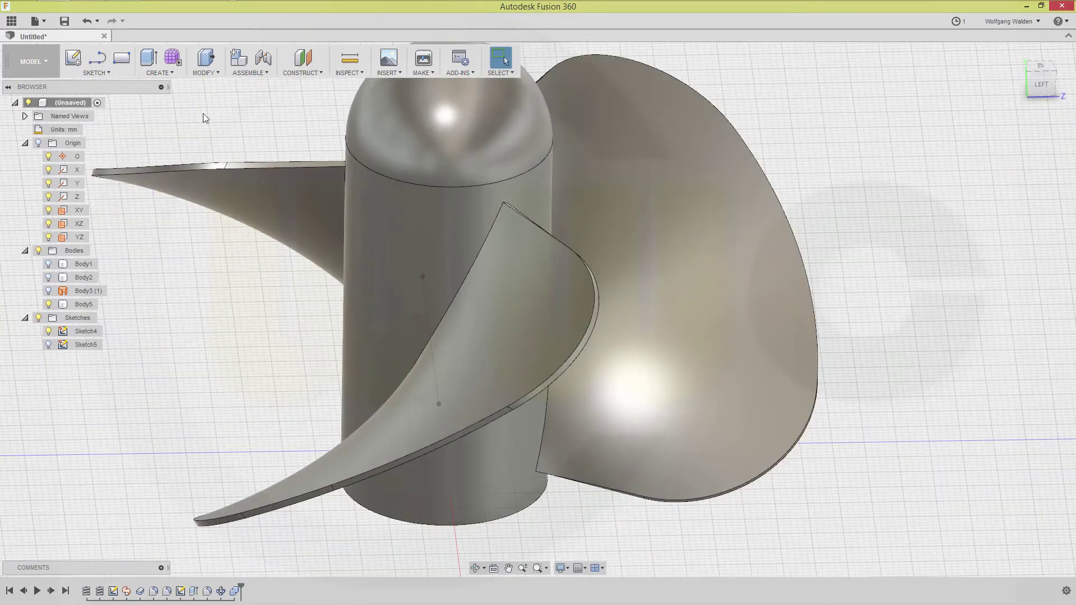
key(f)
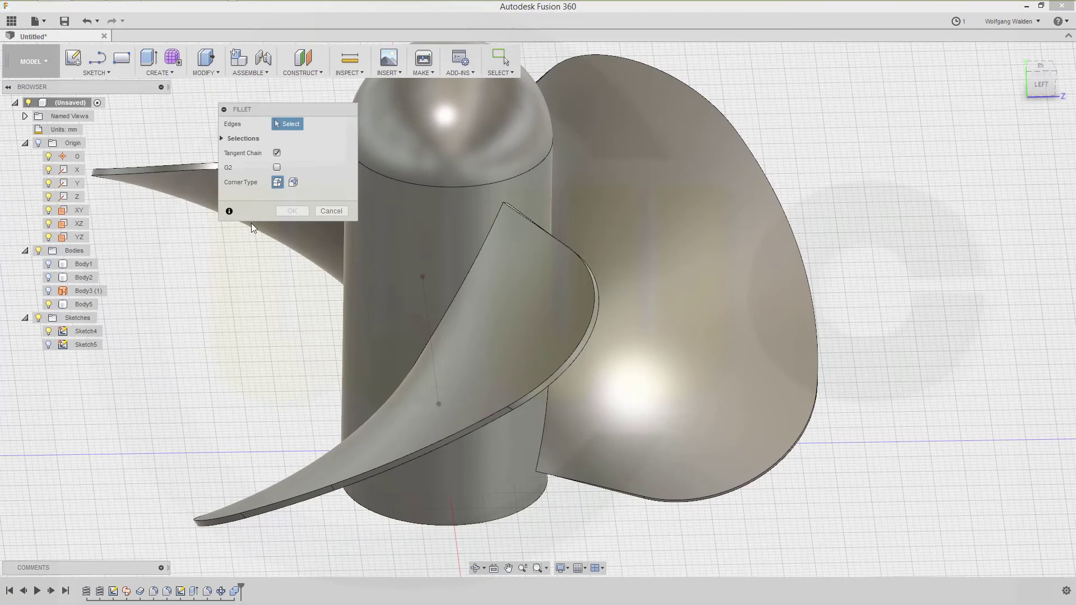
click(466, 276)
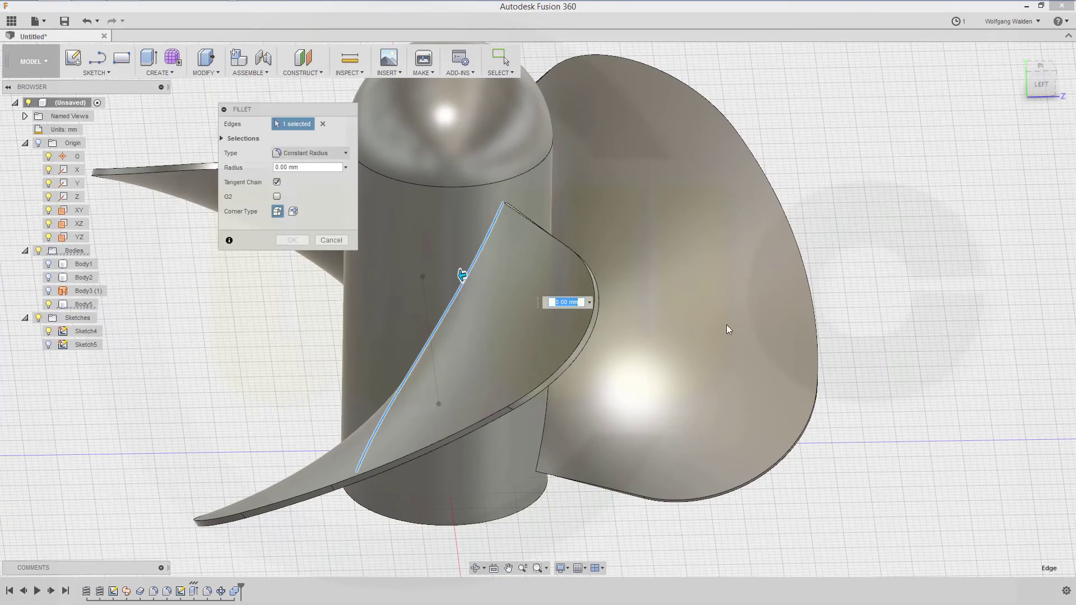
text(1)
click(329, 240)
middle_drag(263, 384, 392, 297)
click(413, 296)
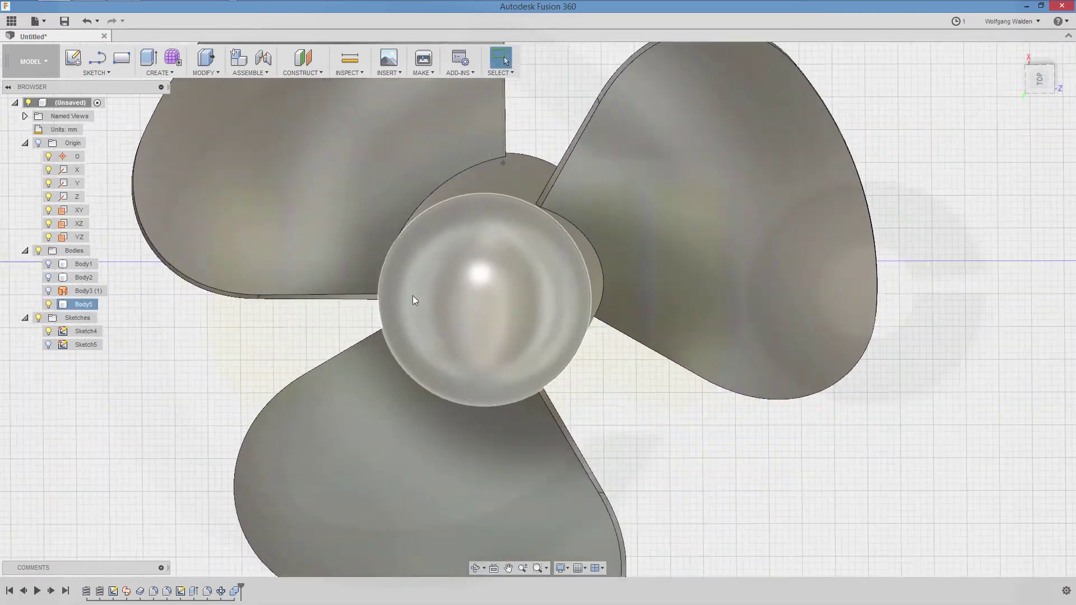
scroll(523, 282, down, 2)
shift+middle_drag(473, 299, 502, 288)
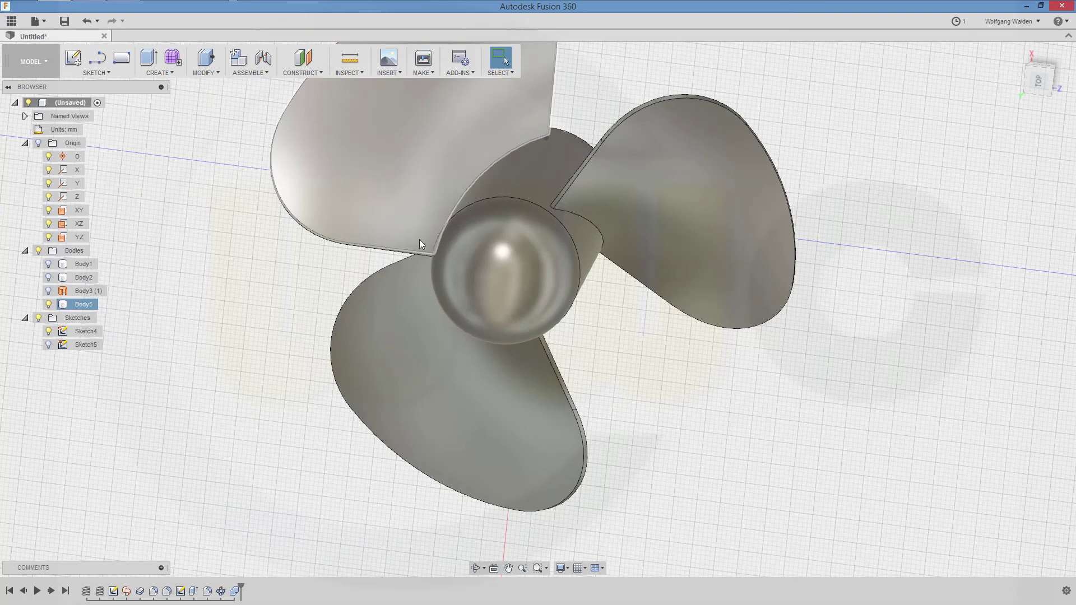
shift+middle_drag(422, 244, 535, 298)
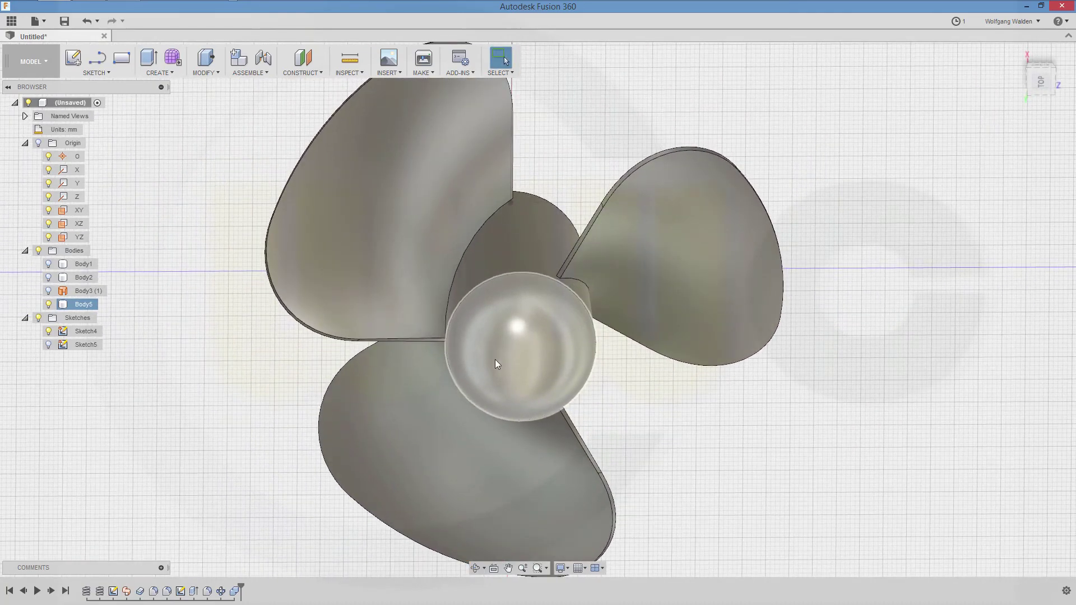